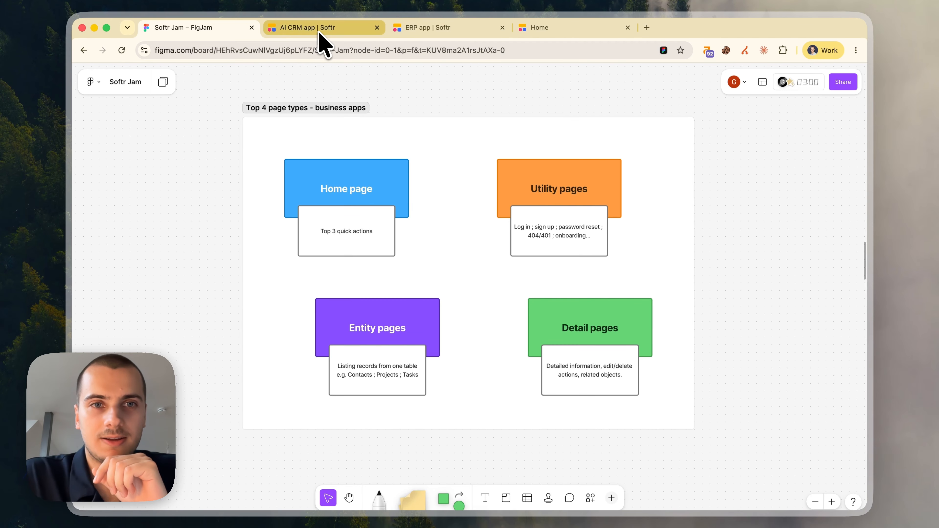
# Switch to the AI CRM app in Softr and look over its Dashboard page and list of pages
pyautogui.click(320, 33)
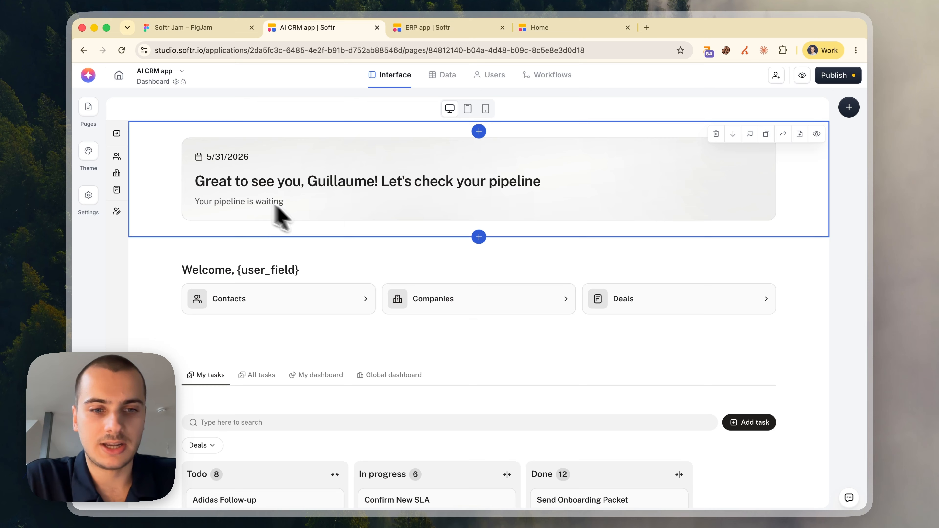
pyautogui.scroll(-3, 353, 276)
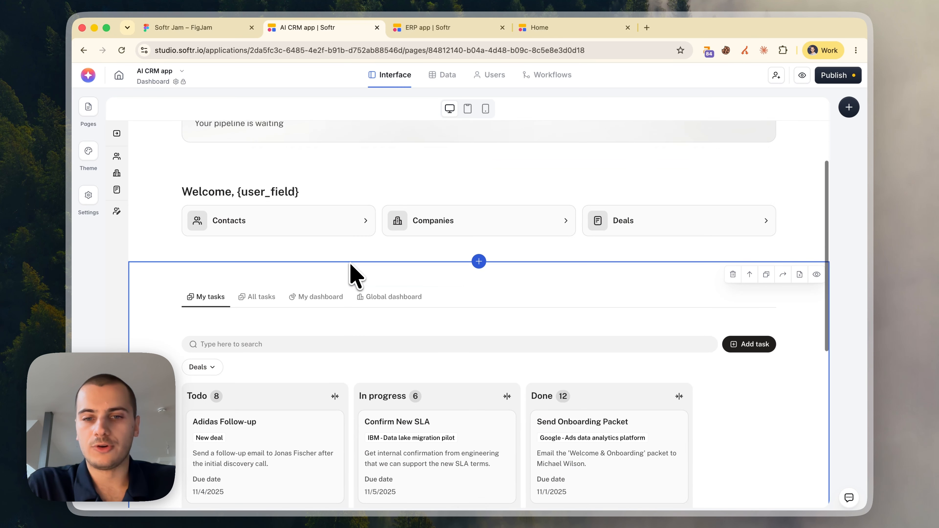
pyautogui.scroll(3, 353, 276)
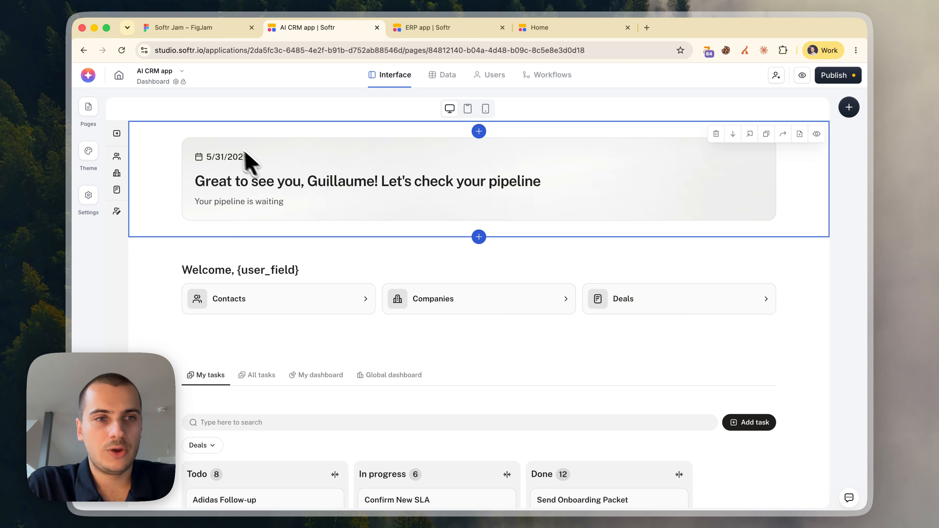
pyautogui.click(89, 108)
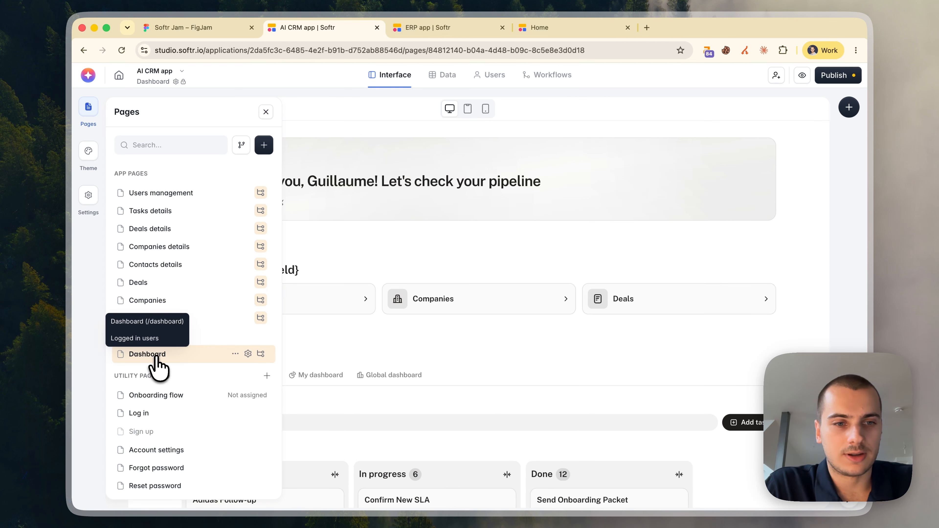
pyautogui.click(851, 268)
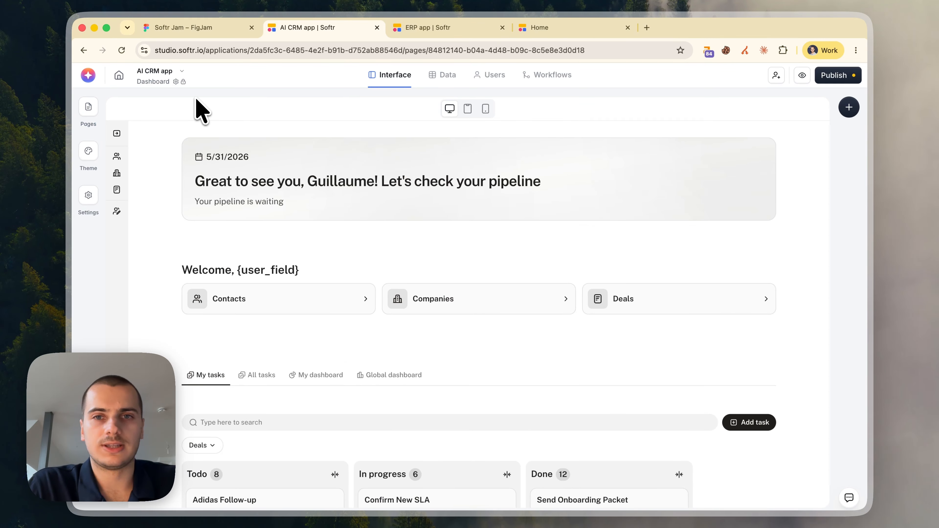
# Review the app's users and user groups, then return to the Dashboard page editor
pyautogui.click(489, 75)
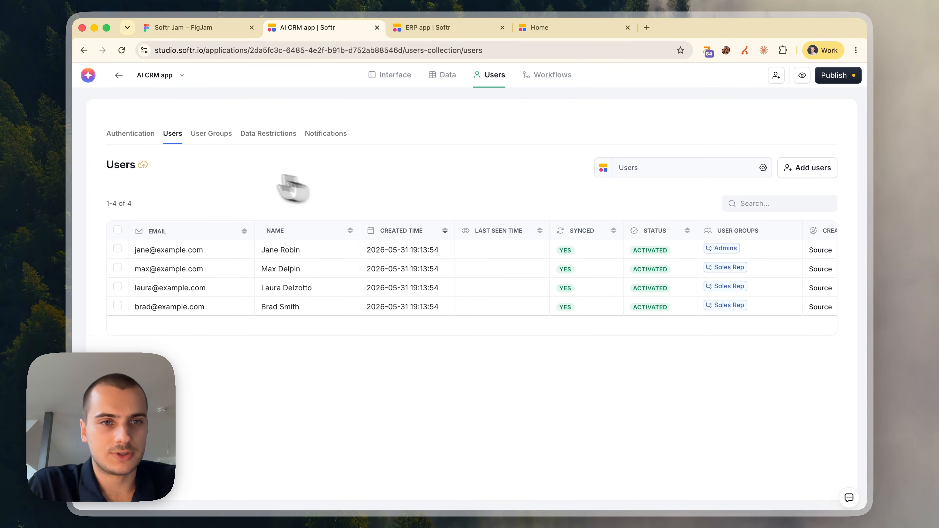
pyautogui.click(212, 132)
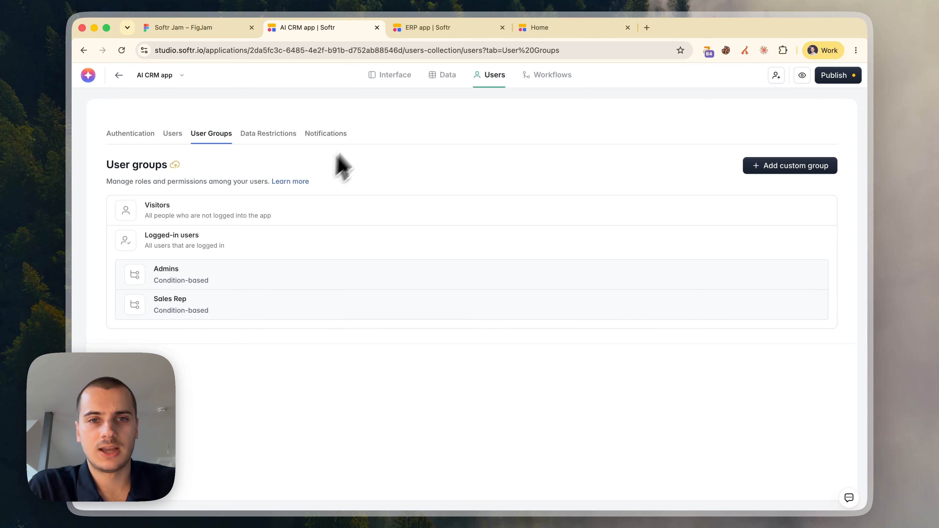
pyautogui.click(393, 77)
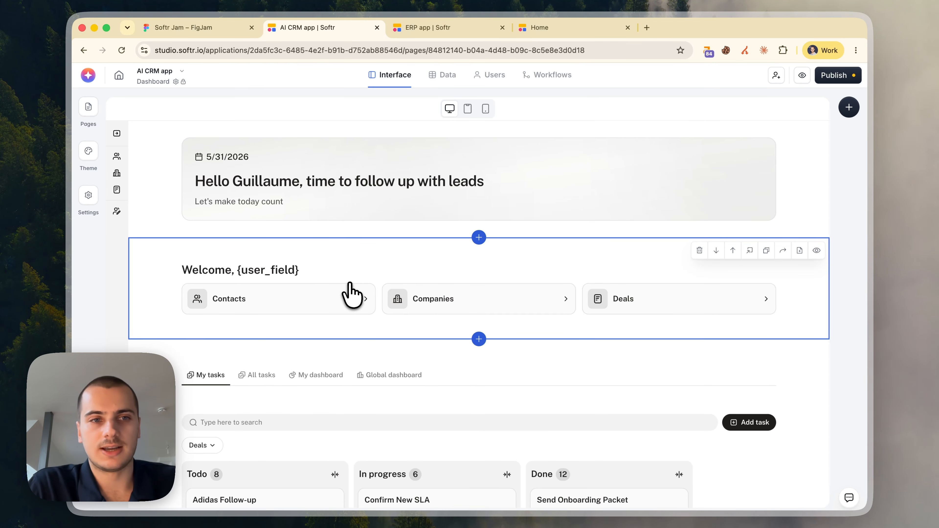
# Check the navigation links in the app's expanded sidebar and revisit the page types board in FigJam
pyautogui.click(117, 134)
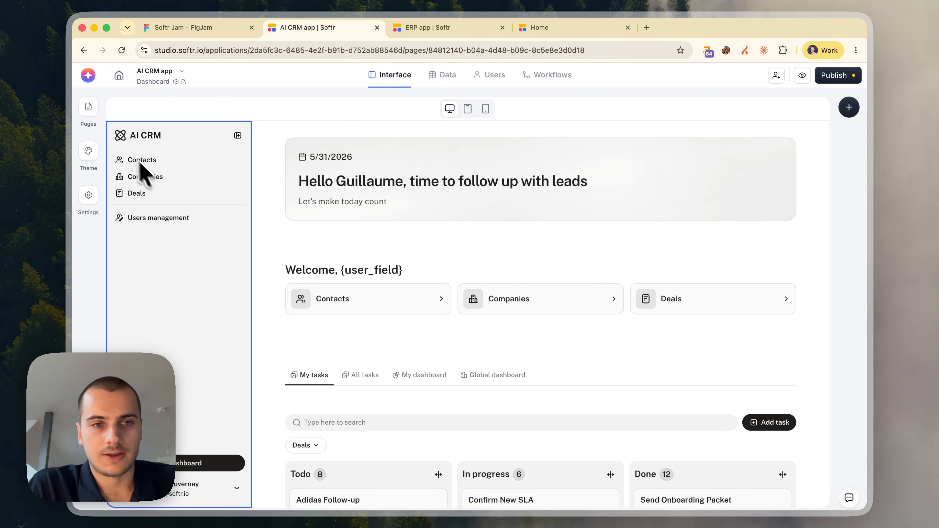
pyautogui.click(237, 135)
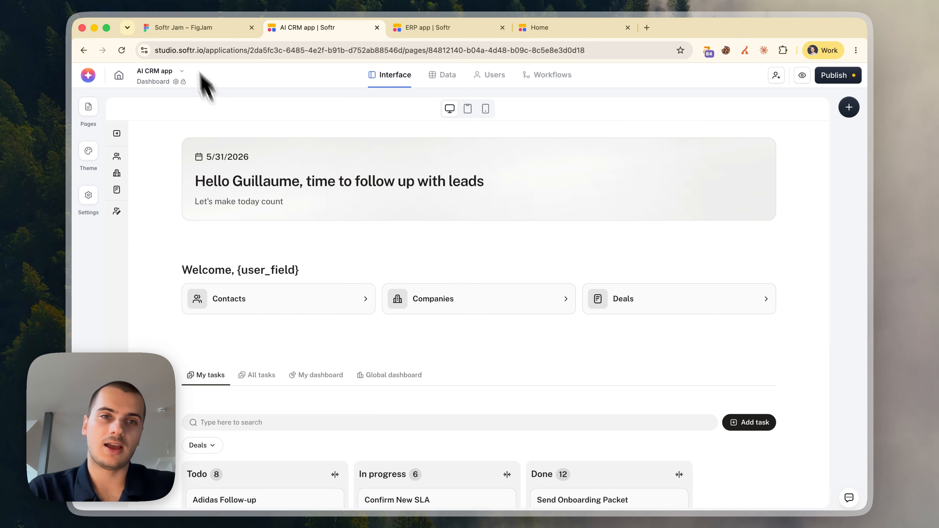
pyautogui.click(184, 28)
pyautogui.click(386, 325)
pyautogui.click(310, 28)
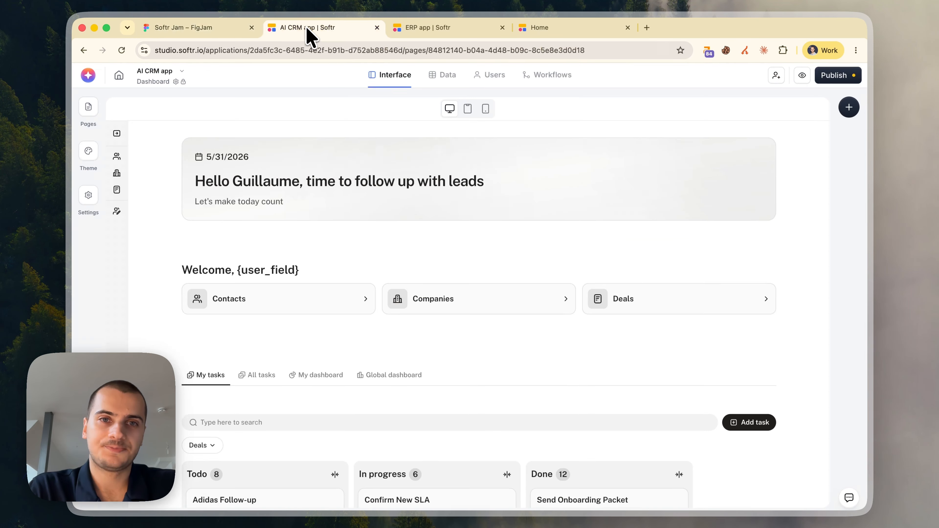
# Look through the Dashboard's shortcut cards and its tabbed tasks and dashboards block
pyautogui.scroll(-4, 580, 421)
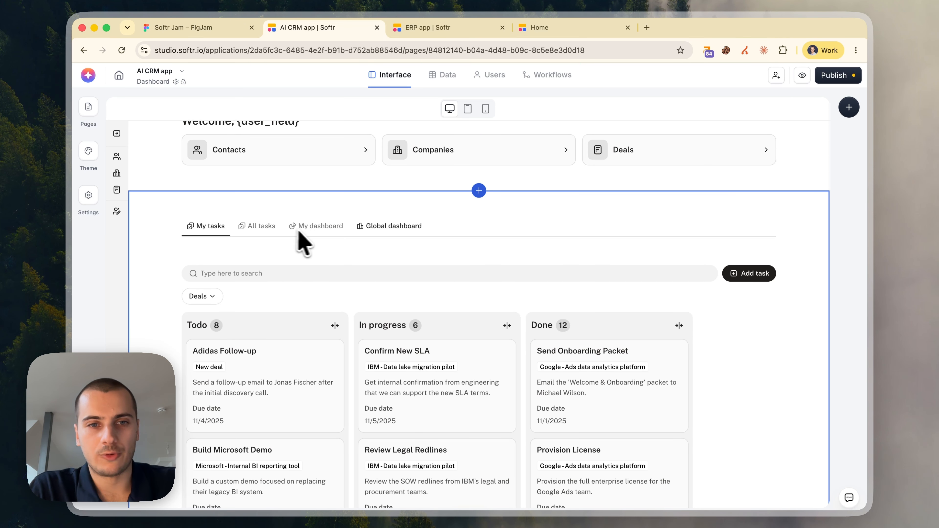
pyautogui.scroll(-3, 355, 237)
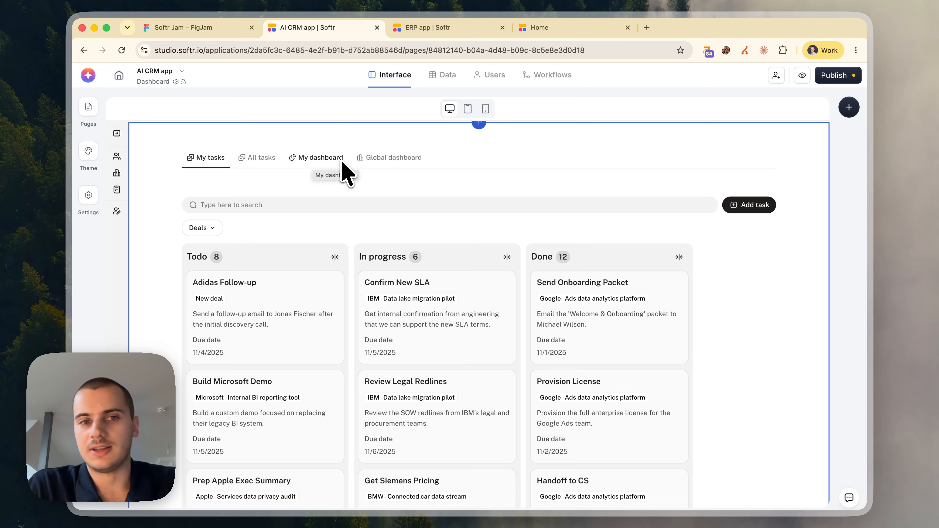
pyautogui.scroll(6, 346, 174)
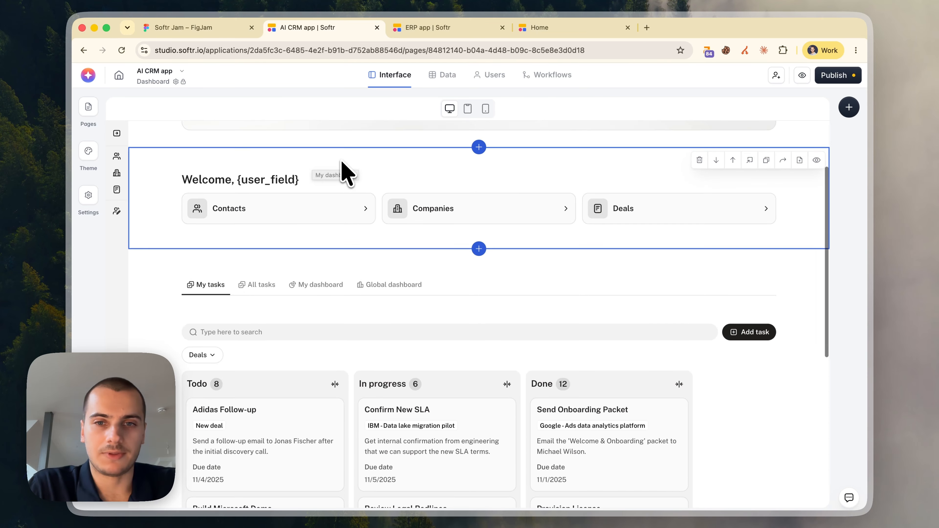
pyautogui.scroll(-4, 318, 326)
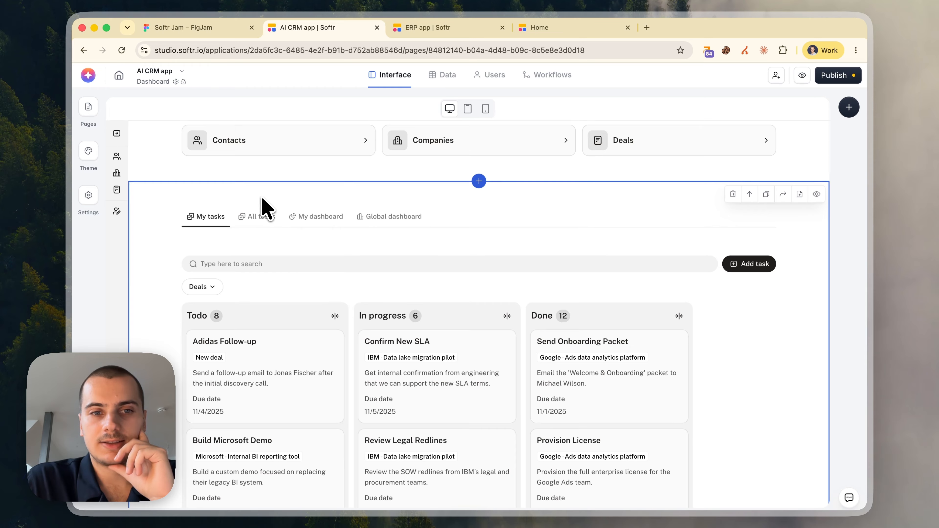
# Open the settings of the My tasks kanban board and examine its data source and conditional filter
pyautogui.click(275, 207)
pyautogui.click(306, 228)
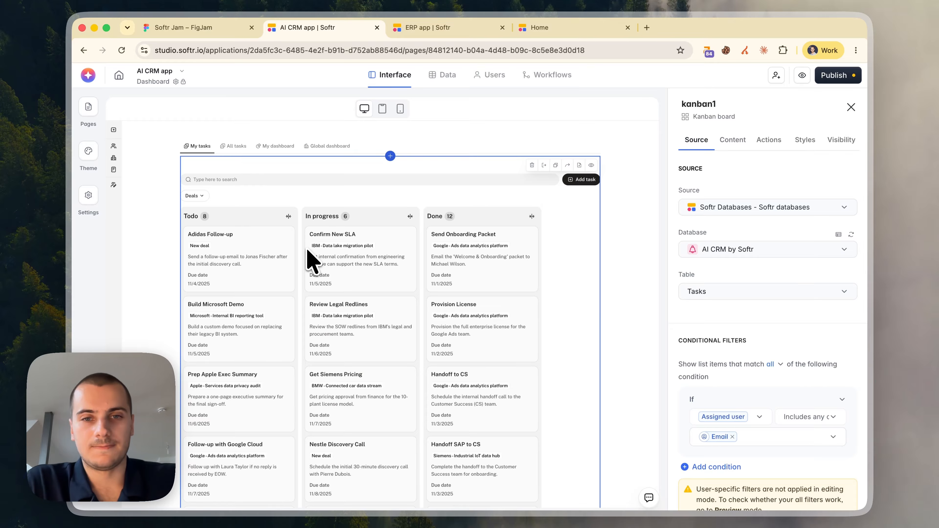
pyautogui.scroll(2, 310, 259)
pyautogui.scroll(2, 331, 282)
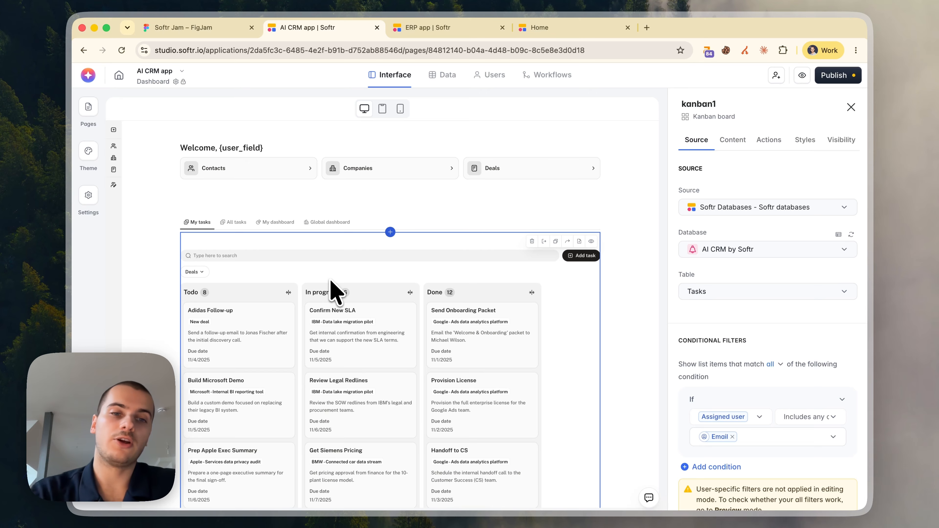
pyautogui.scroll(-9, 334, 292)
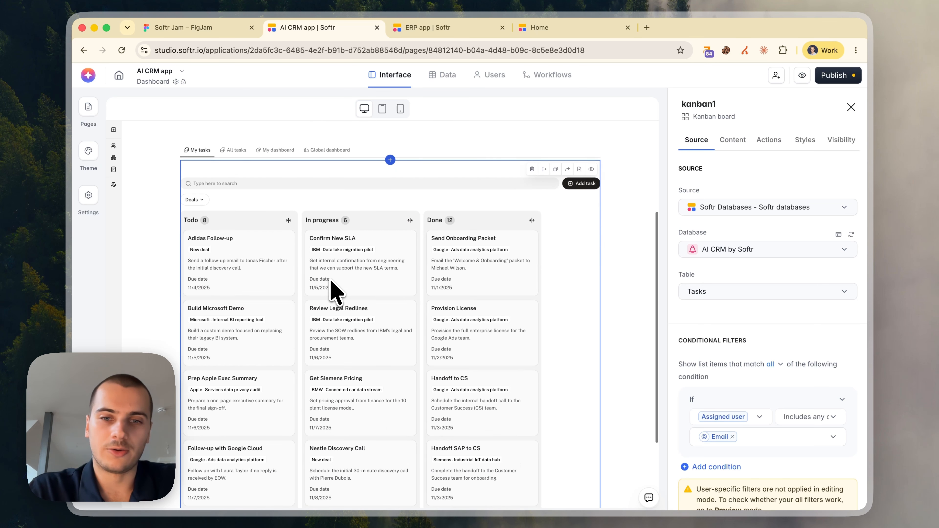
pyautogui.scroll(13, 358, 243)
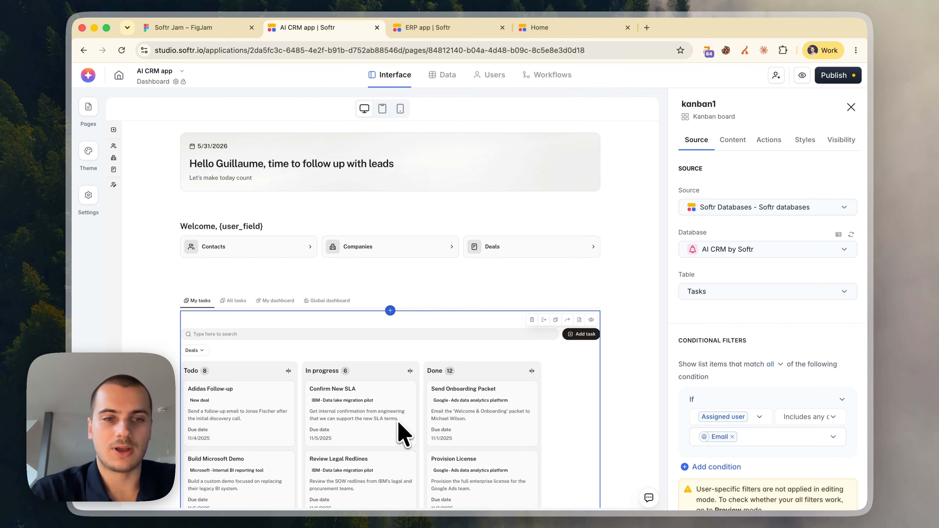
# Open the tab container's settings and inspect which user groups can see the My tasks tab
pyautogui.click(236, 305)
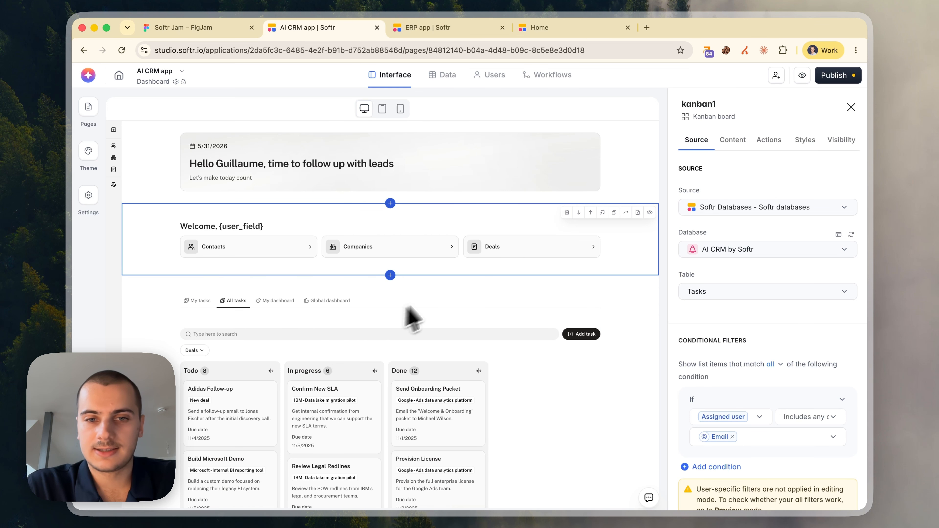
pyautogui.click(449, 299)
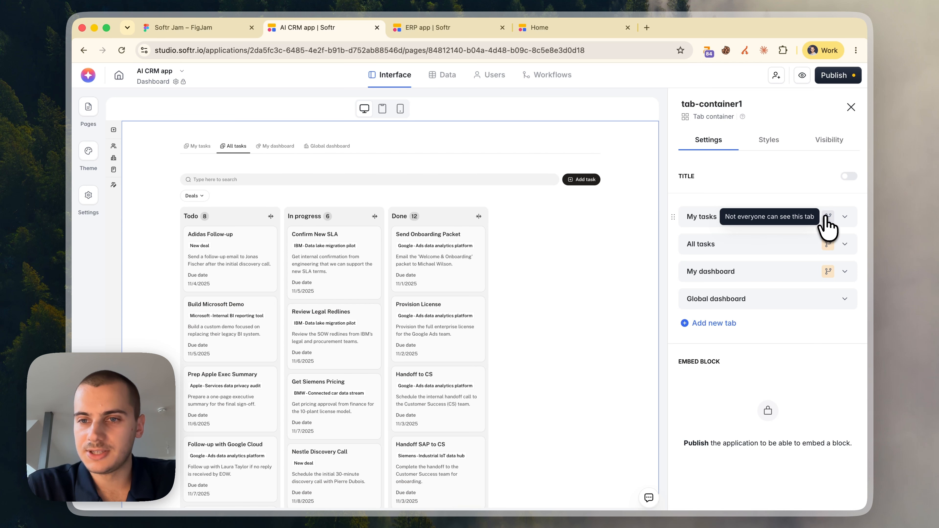
pyautogui.click(827, 218)
pyautogui.click(766, 208)
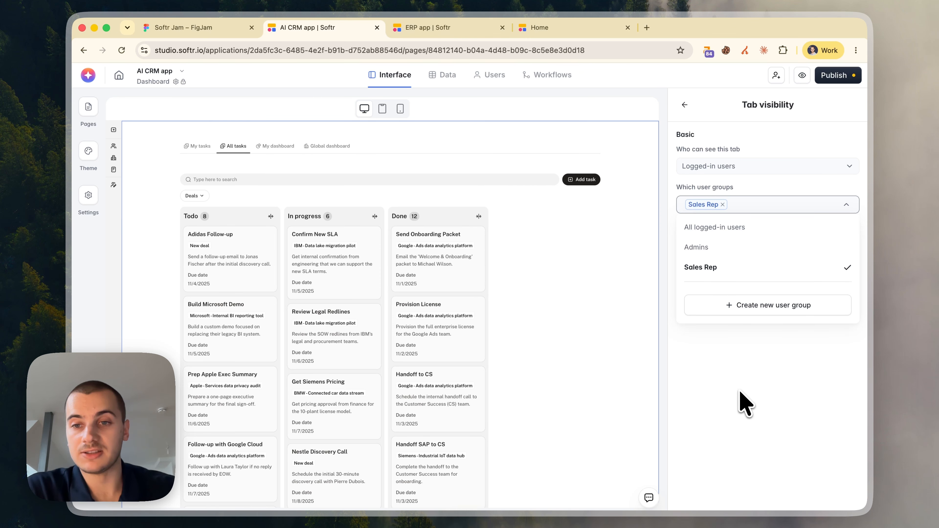
pyautogui.click(741, 378)
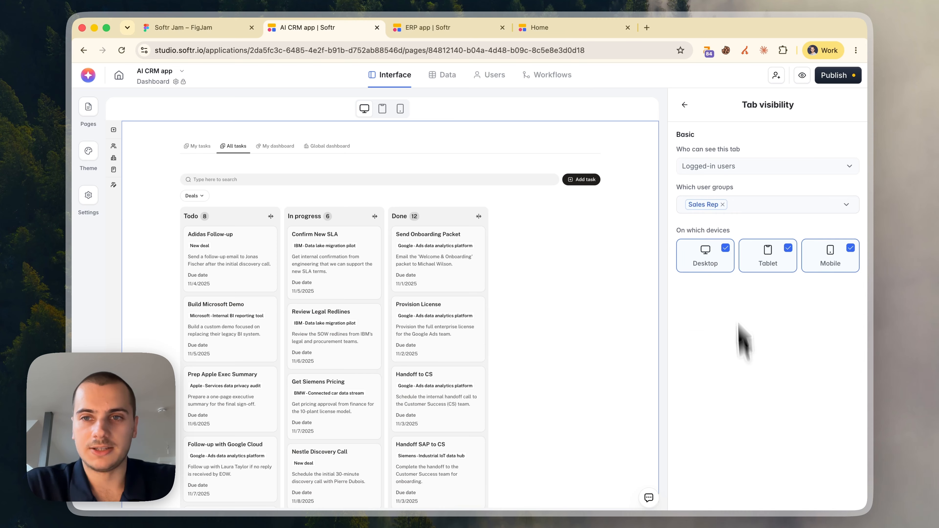
pyautogui.click(686, 105)
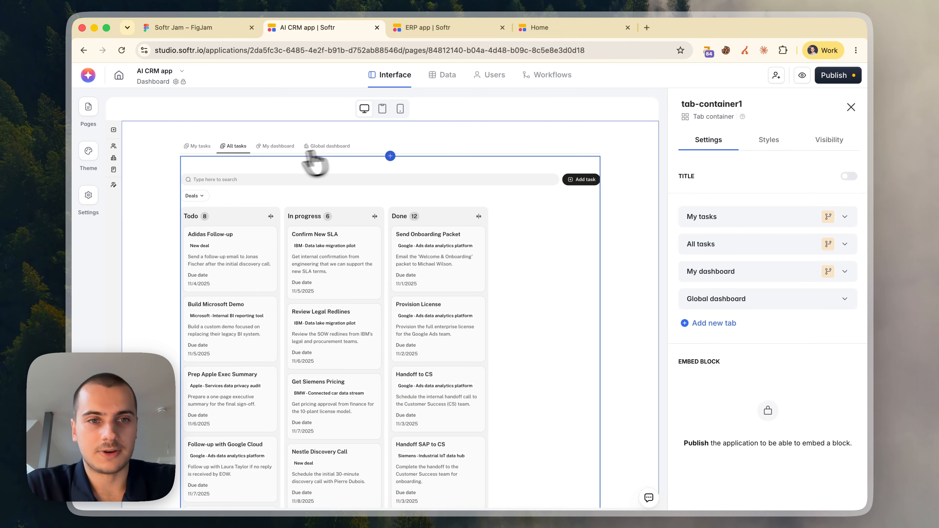
# Check the visibility settings of the All tasks and My dashboard tabs
pyautogui.click(828, 243)
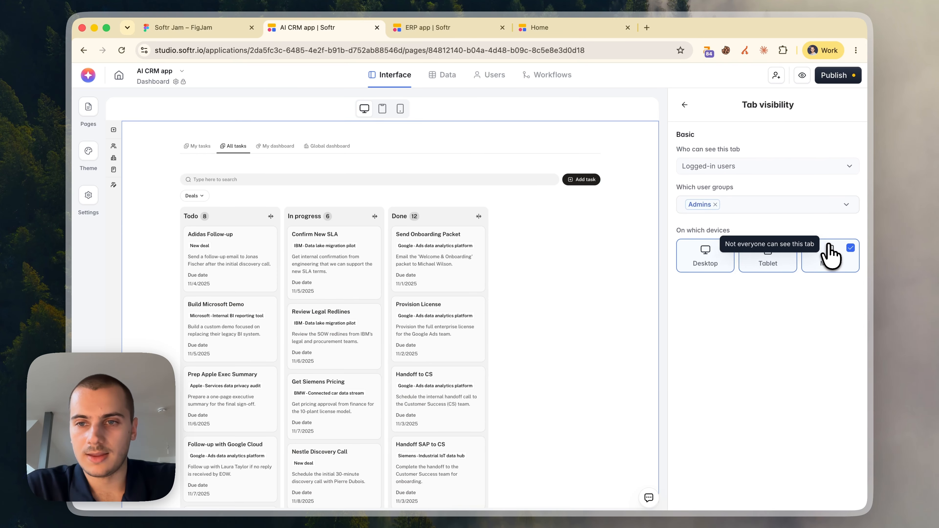
pyautogui.click(685, 106)
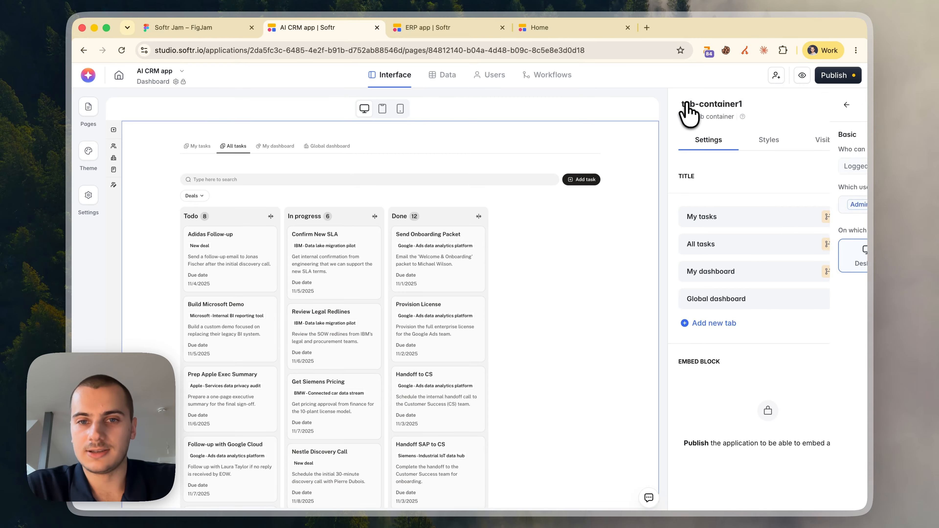
pyautogui.click(828, 271)
pyautogui.click(685, 106)
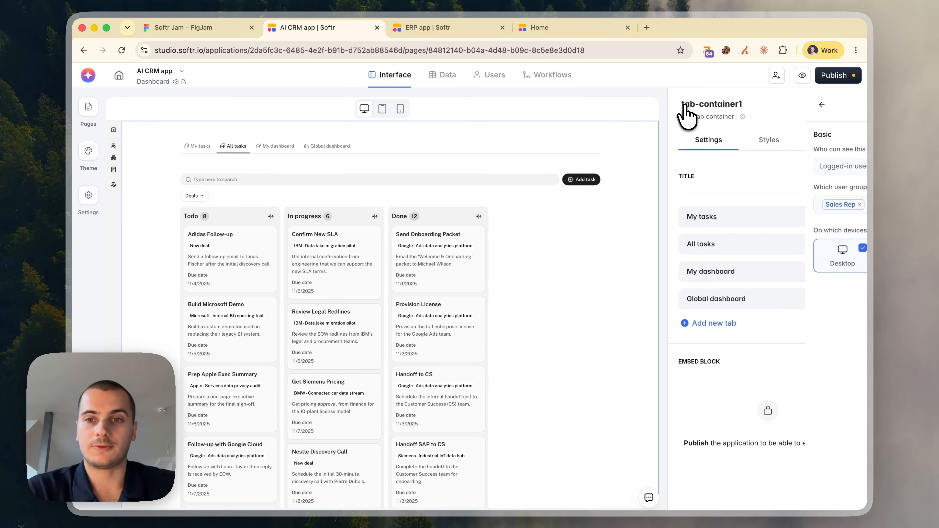
# Preview the Dashboard as one of the Sales Rep users
pyautogui.click(803, 76)
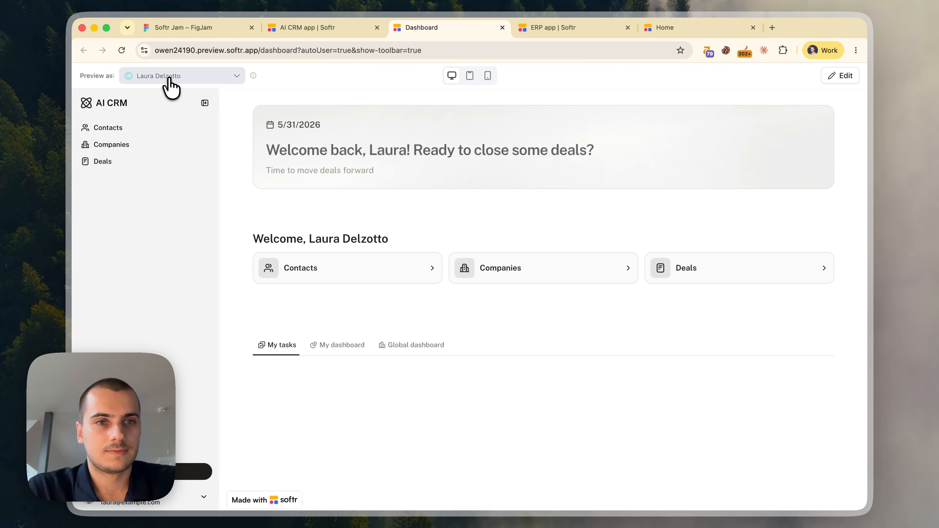
pyautogui.click(167, 76)
pyautogui.click(223, 221)
# Look through the user's kanban board in the preview and move the Confirm New SLA task from In progress to Todo
pyautogui.scroll(-5, 339, 212)
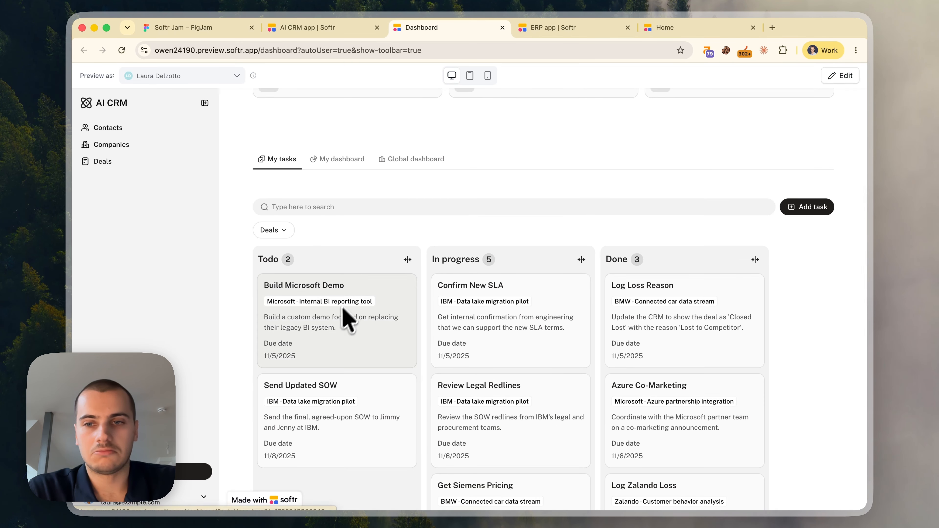
pyautogui.scroll(-5, 336, 319)
pyautogui.scroll(7, 335, 317)
pyautogui.scroll(-4, 451, 331)
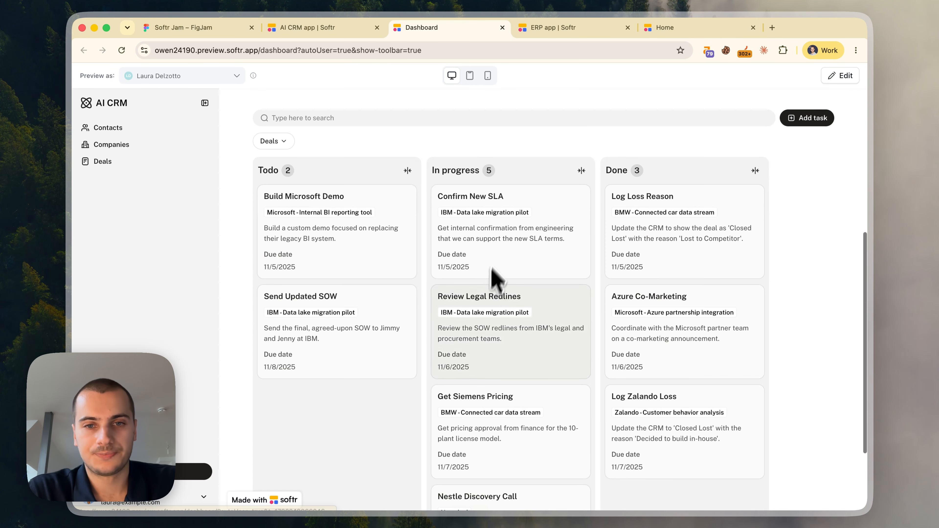
pyautogui.moveTo(497, 277); pyautogui.dragTo(302, 301)
pyautogui.scroll(5, 447, 230)
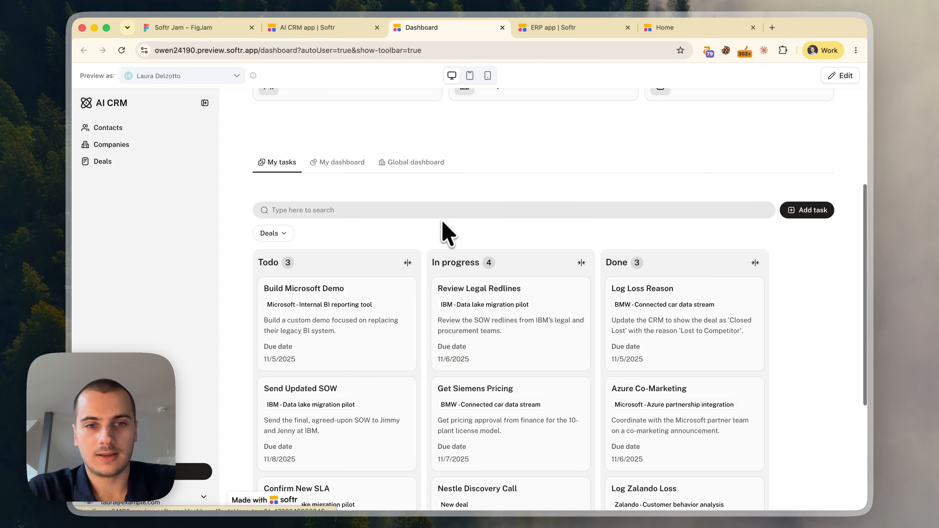
# Return to the app editor and review the My tasks kanban board's source table and Assigned user filter
pyautogui.click(322, 32)
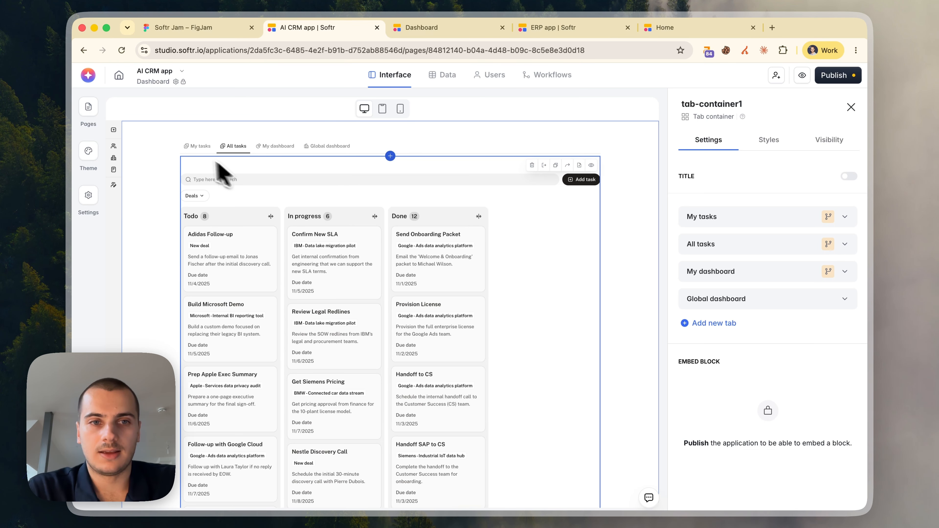
pyautogui.click(346, 292)
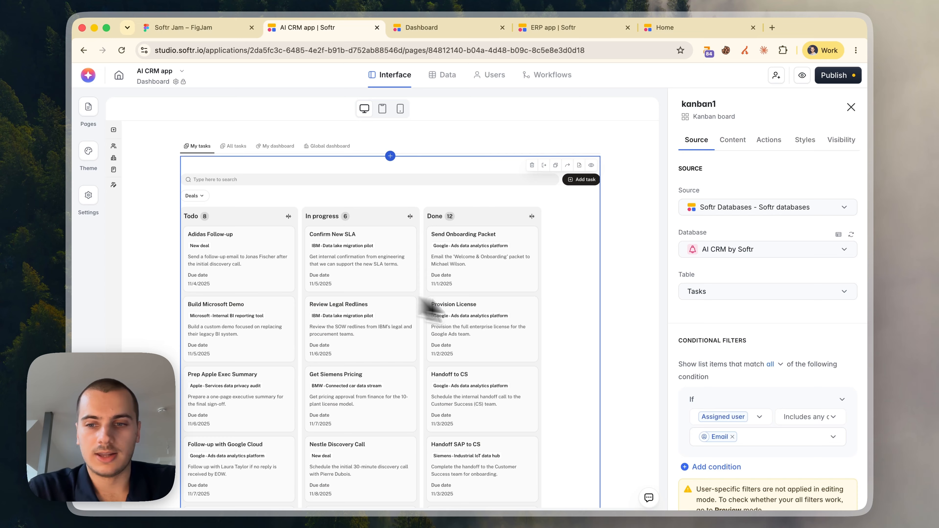
pyautogui.scroll(-4, 766, 406)
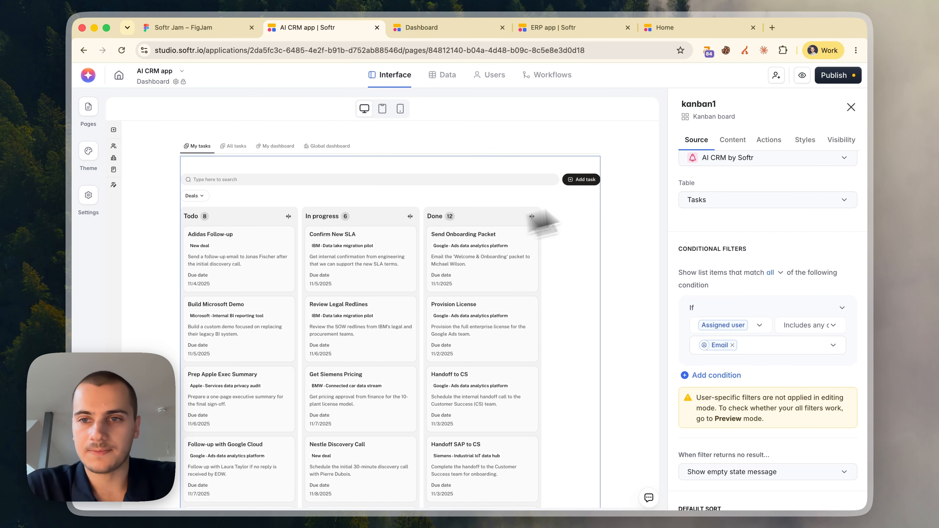
pyautogui.scroll(2, 719, 199)
pyautogui.scroll(1, 719, 199)
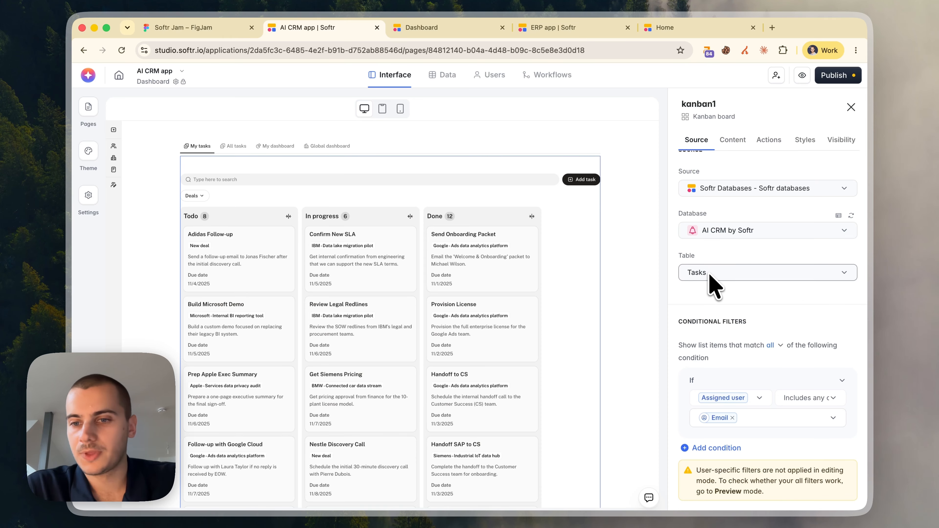
# Review the kanban board's Assigned user filter, and check the Assigned user column in the database's Tasks table with the sidebar collapsed
pyautogui.scroll(-3, 738, 384)
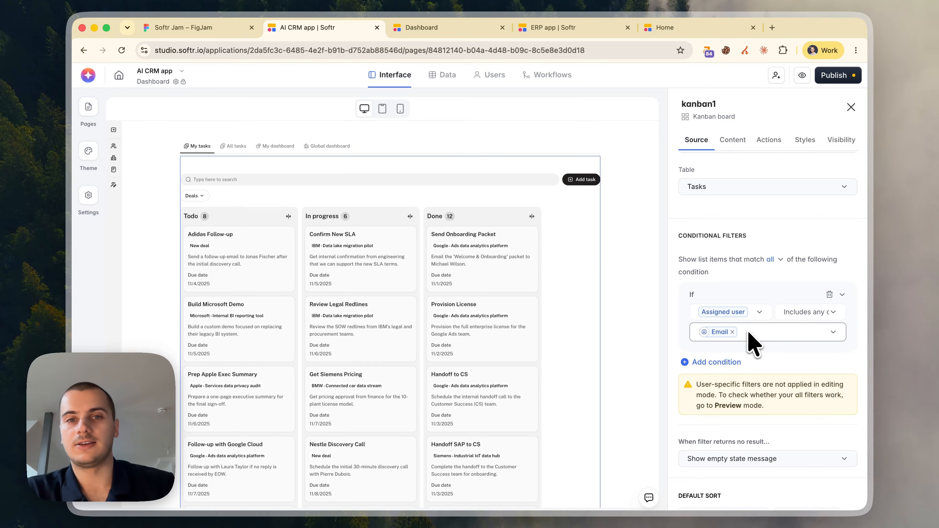
pyautogui.click(445, 75)
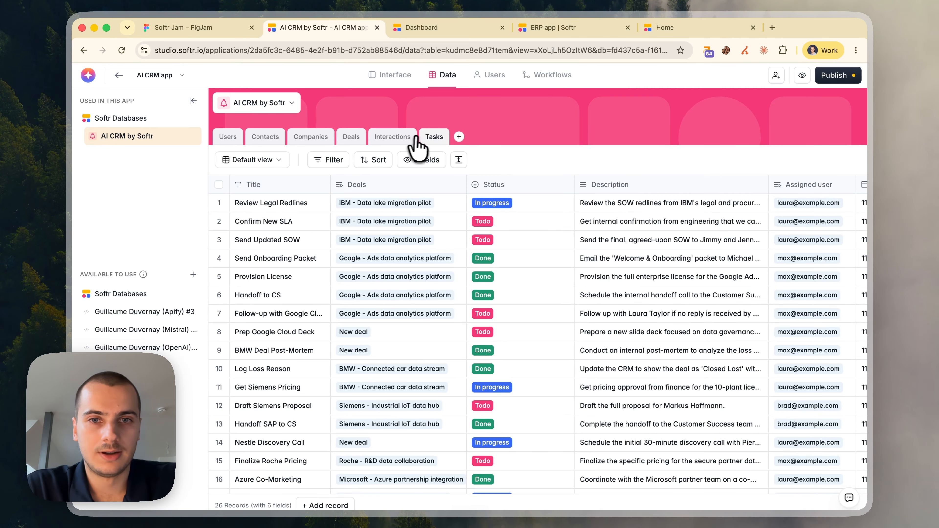
pyautogui.click(193, 100)
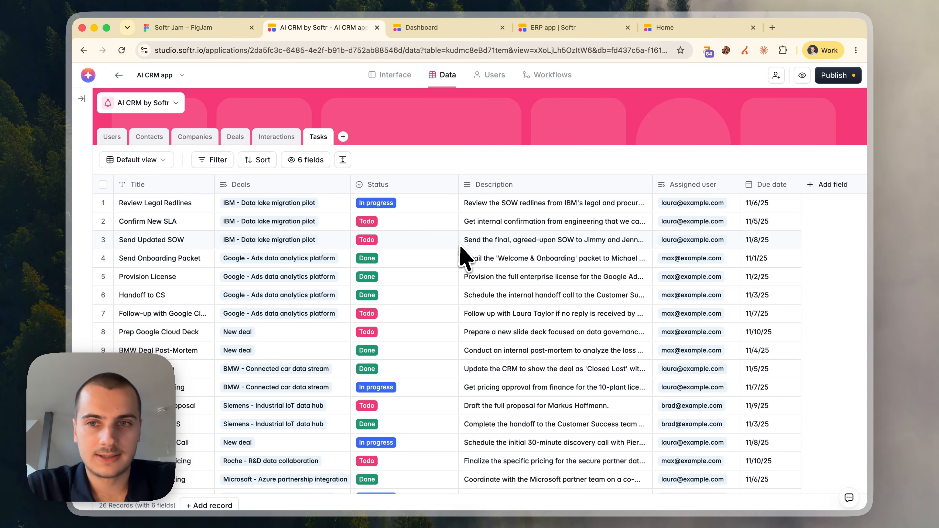
pyautogui.scroll(-5, 681, 325)
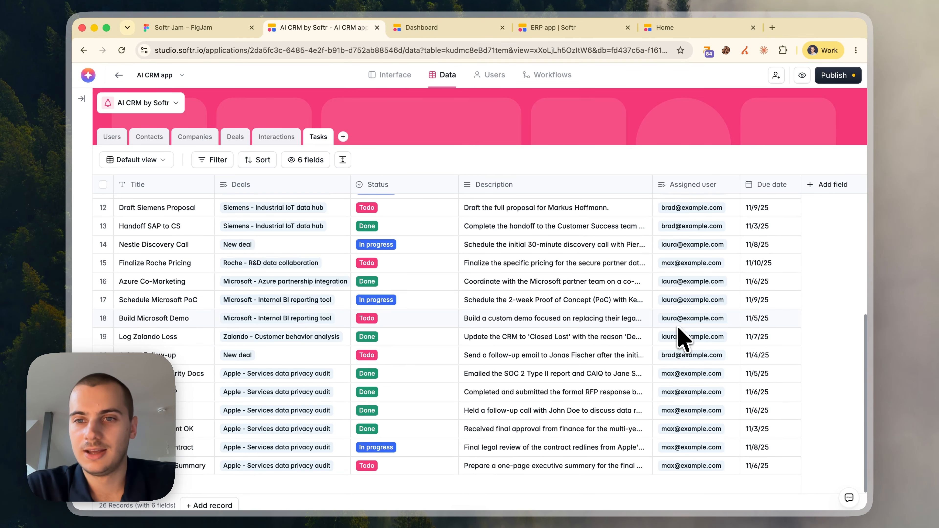
pyautogui.scroll(5, 682, 329)
# Browse the database's Users, Contacts, Companies, Deals and Interactions tables in order
pyautogui.click(104, 140)
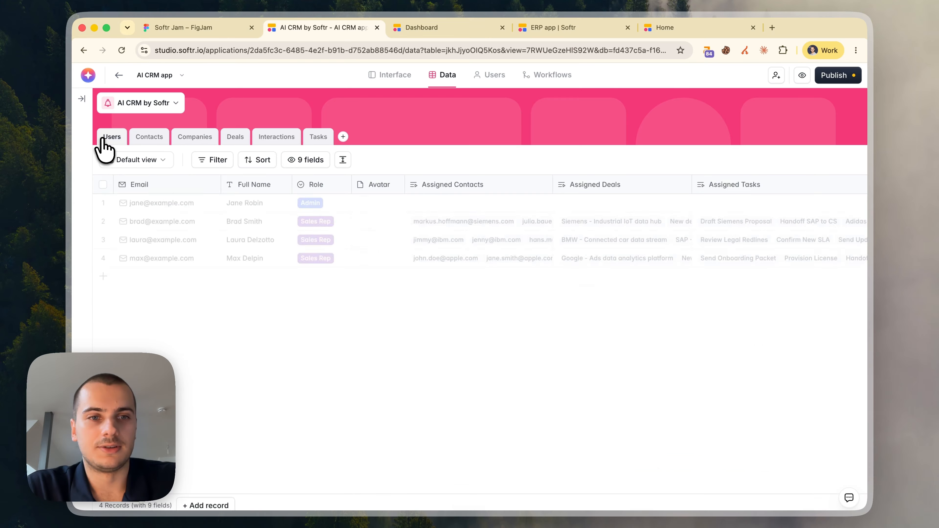
pyautogui.click(160, 138)
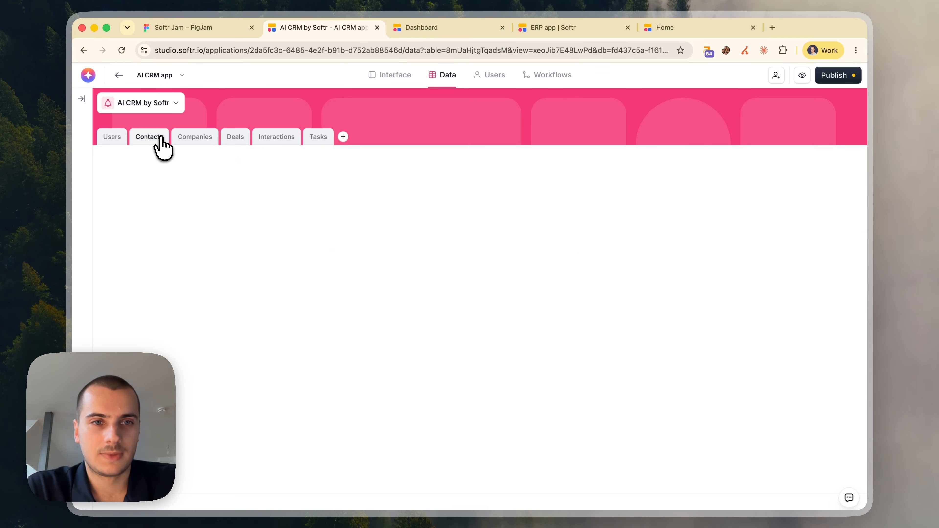
pyautogui.click(195, 139)
pyautogui.click(235, 137)
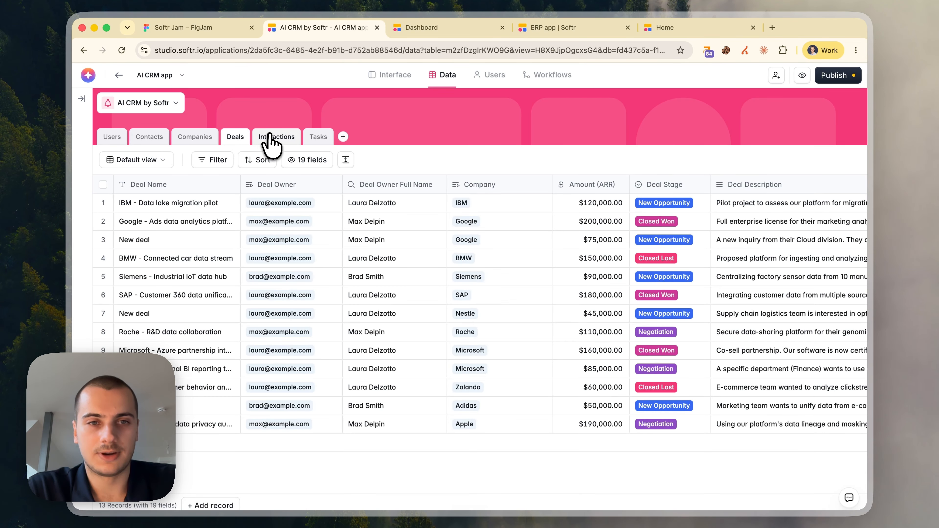
pyautogui.click(269, 135)
# Revisit the Contacts, Companies and Deals tables, and examine how the Interactions table links records through its Contact column
pyautogui.click(145, 140)
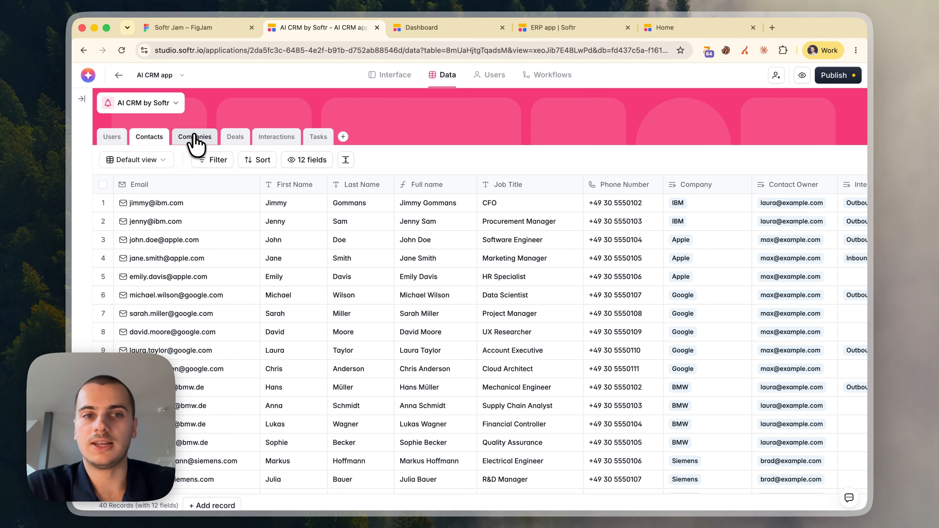
pyautogui.click(194, 136)
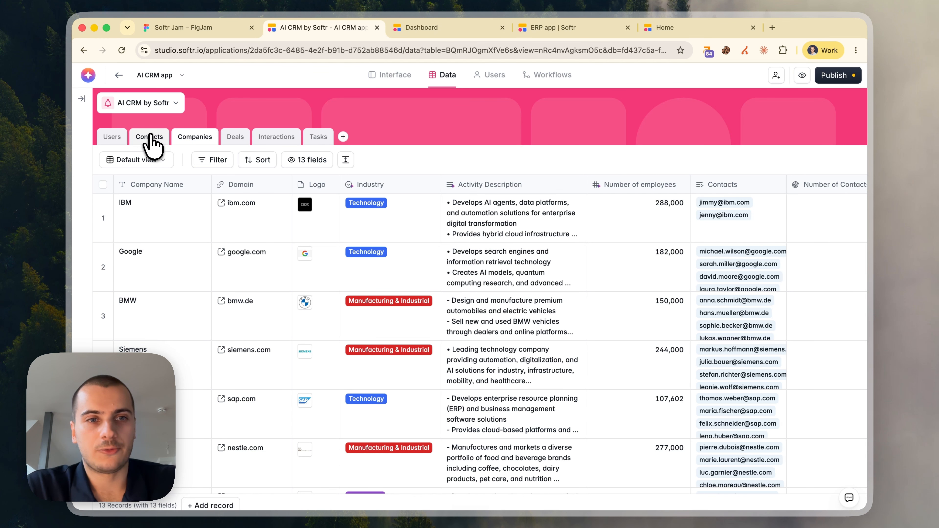
pyautogui.click(235, 141)
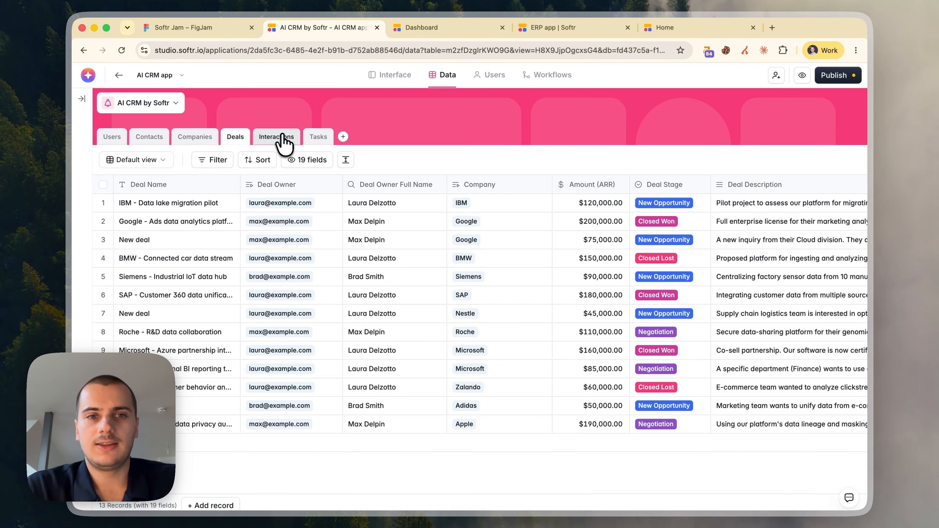
pyautogui.click(273, 140)
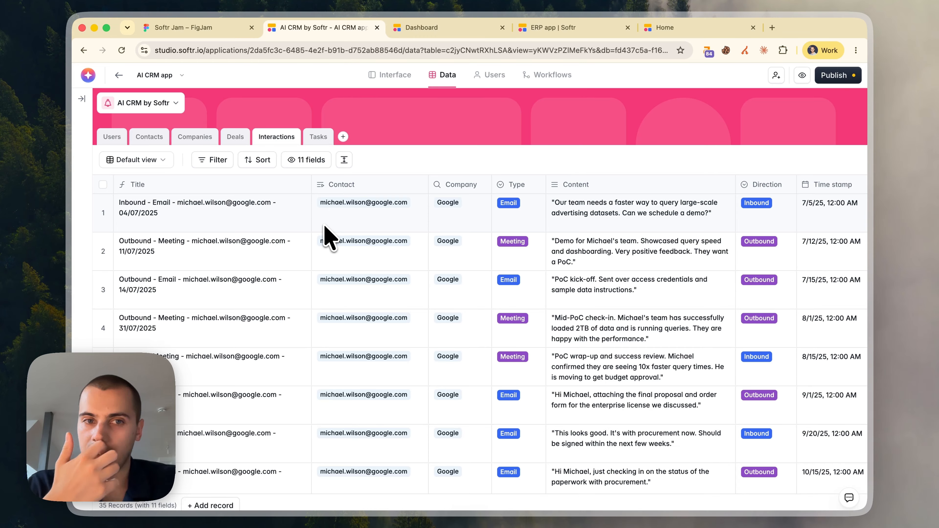
pyautogui.moveTo(364, 219); pyautogui.dragTo(373, 398)
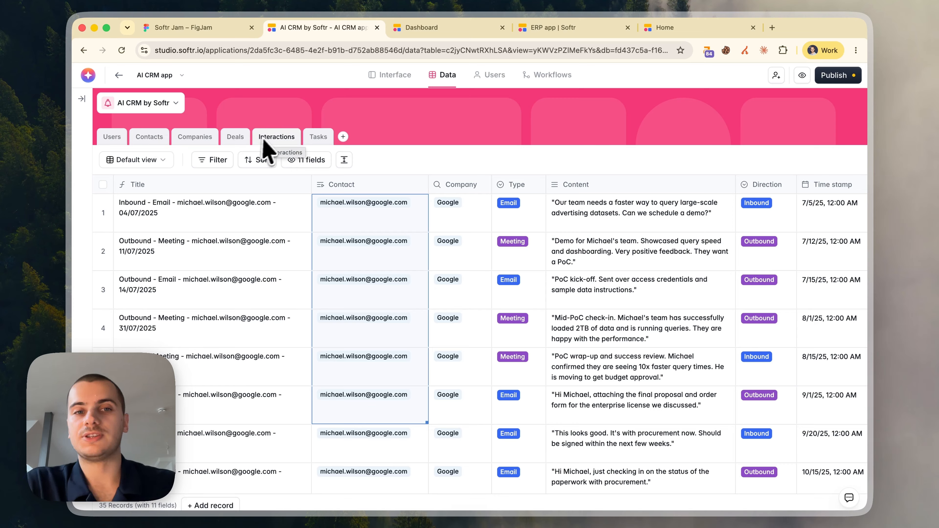
pyautogui.click(303, 122)
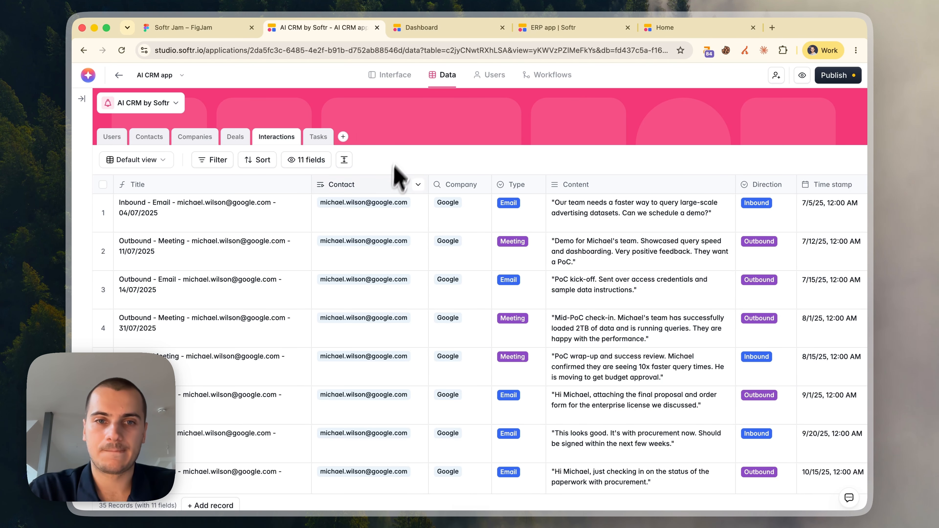
# Return to the interface editor and switch to the app preview to open its Contacts page
pyautogui.click(391, 76)
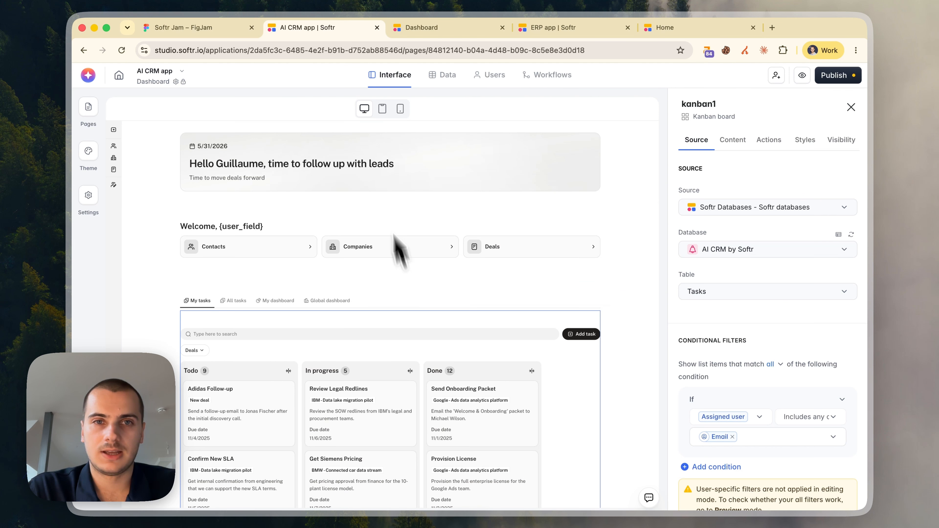
pyautogui.click(420, 28)
pyautogui.scroll(1, 407, 200)
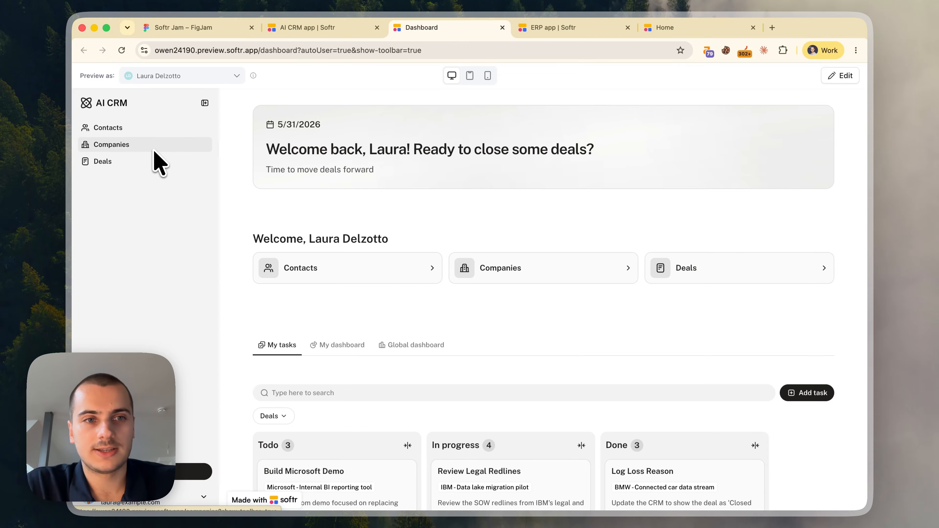
pyautogui.click(153, 129)
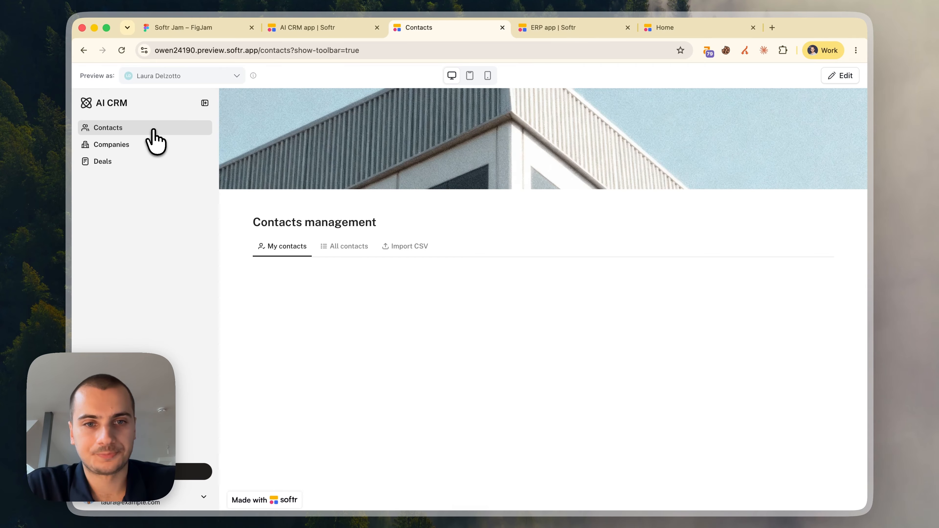
# Look through the My contacts table on the previewed Contacts management page
pyautogui.scroll(-5, 384, 223)
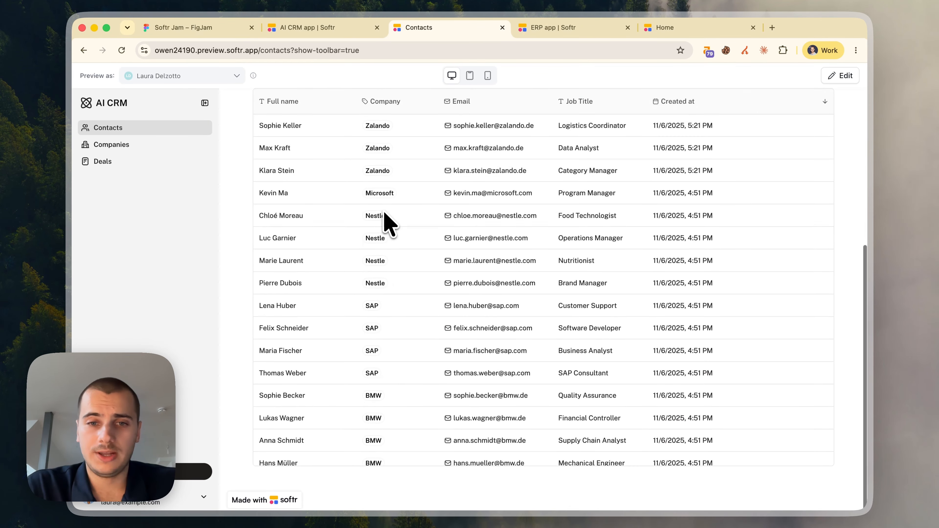
pyautogui.scroll(5, 407, 225)
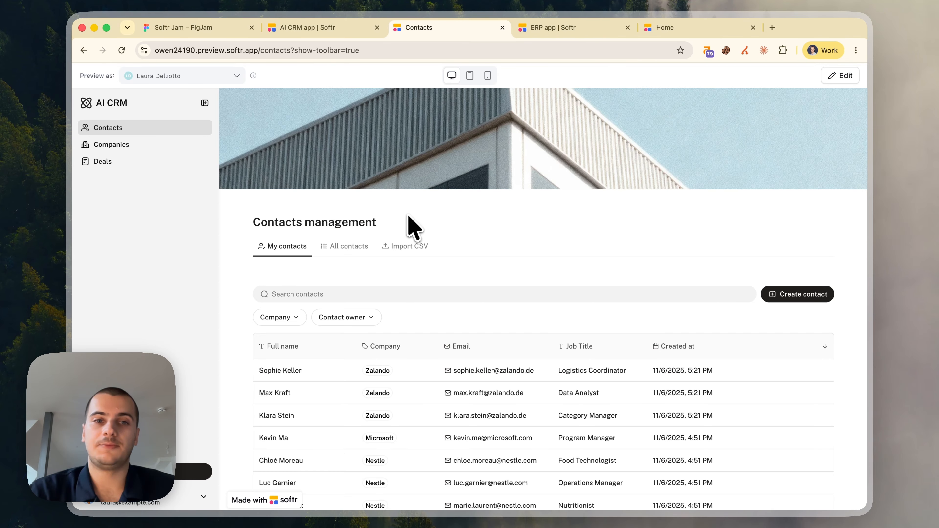
pyautogui.scroll(-5, 477, 245)
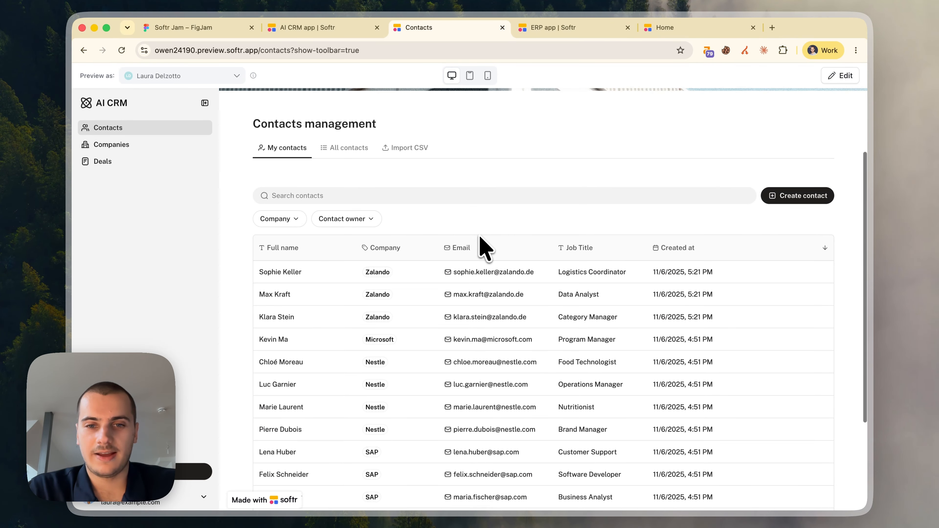
pyautogui.scroll(5, 675, 279)
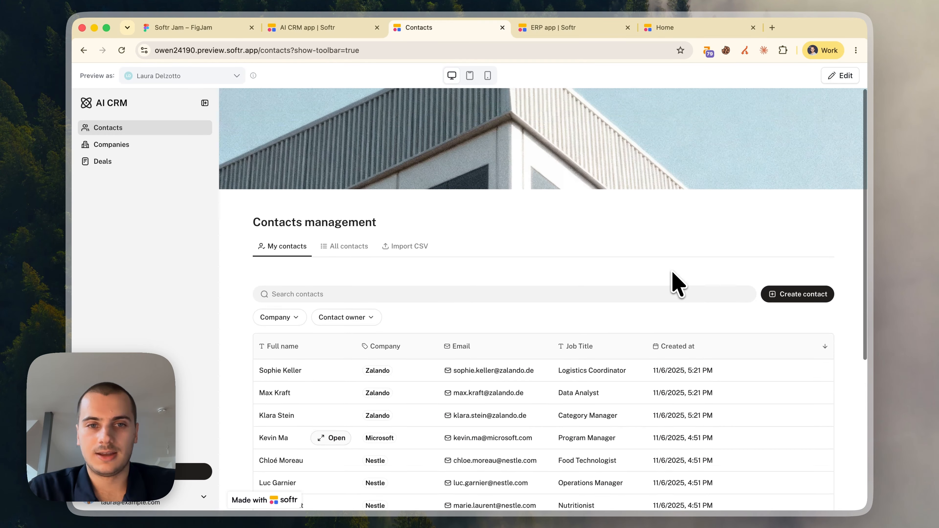
pyautogui.scroll(-2, 396, 393)
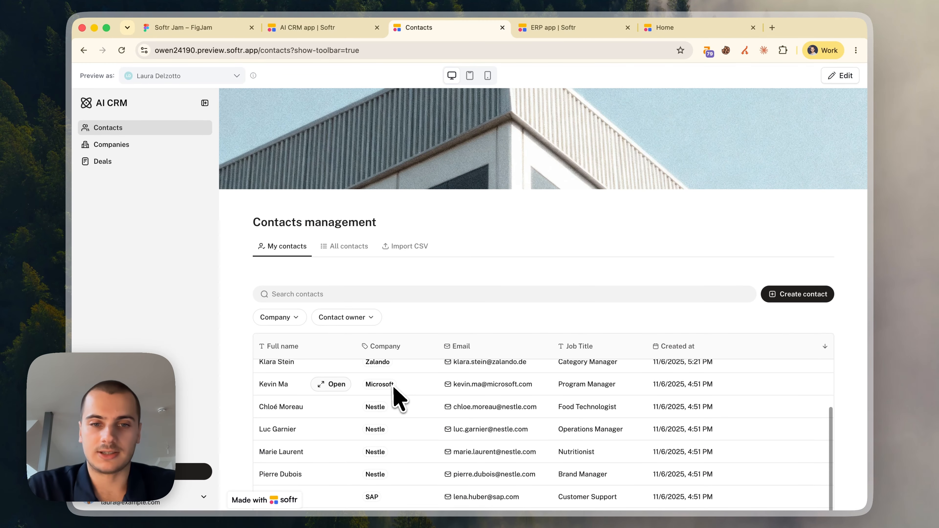
pyautogui.scroll(-3, 480, 325)
pyautogui.scroll(2, 539, 273)
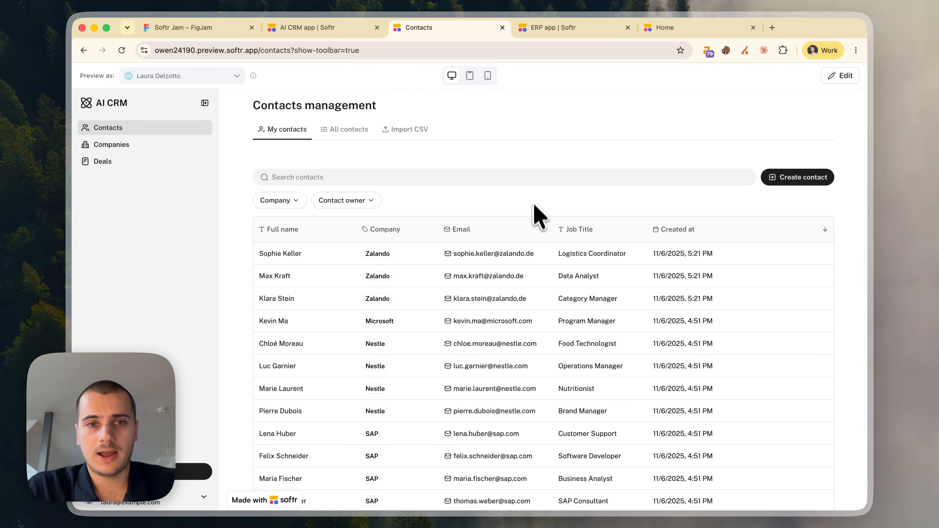
pyautogui.scroll(2, 539, 207)
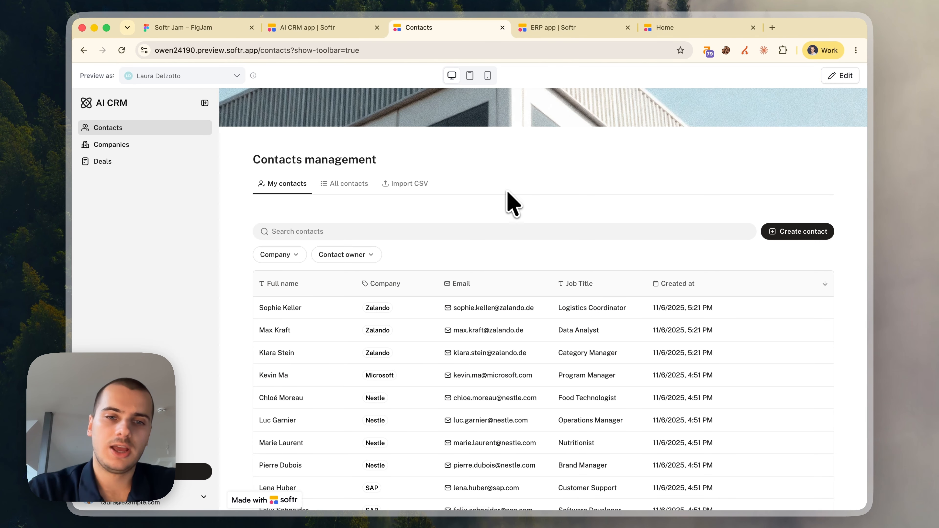
# Compare the My contacts and All contacts tabs, and check the Contact owner filter's options under All contacts
pyautogui.click(349, 184)
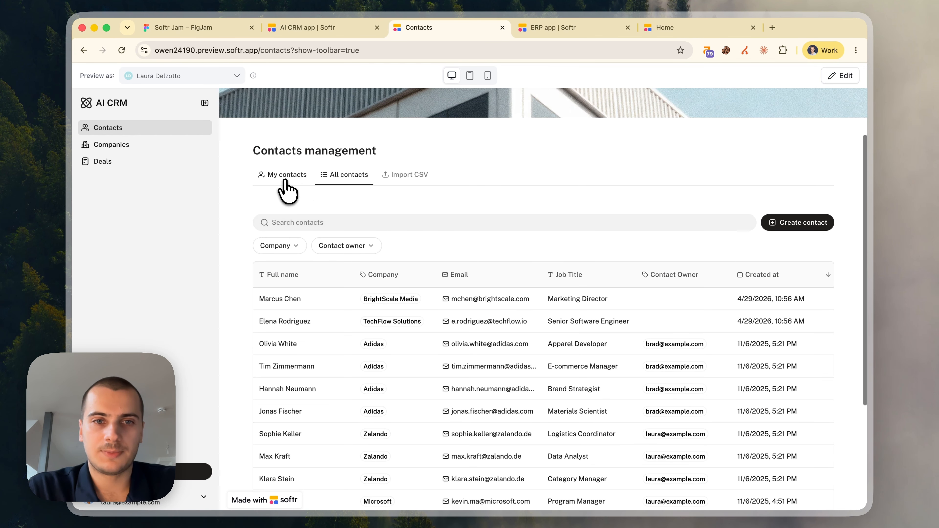
pyautogui.click(284, 181)
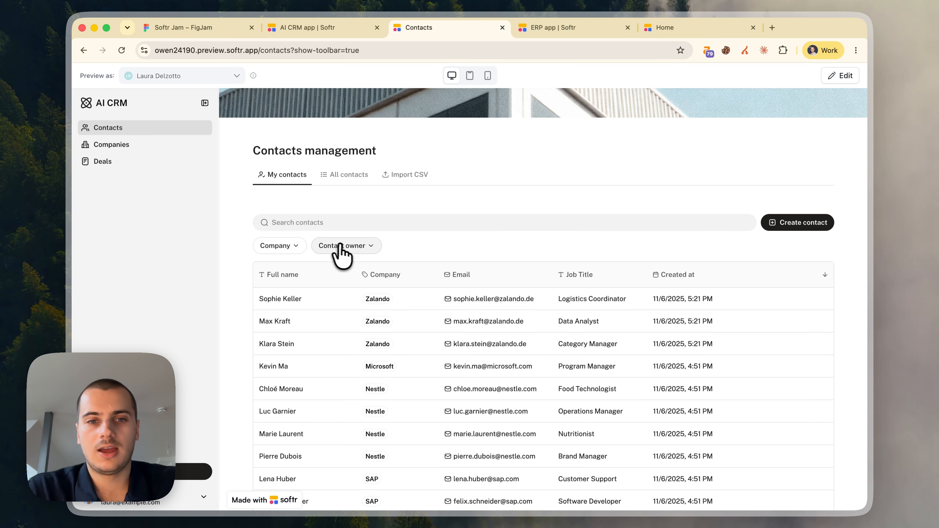
pyautogui.click(346, 247)
pyautogui.click(337, 175)
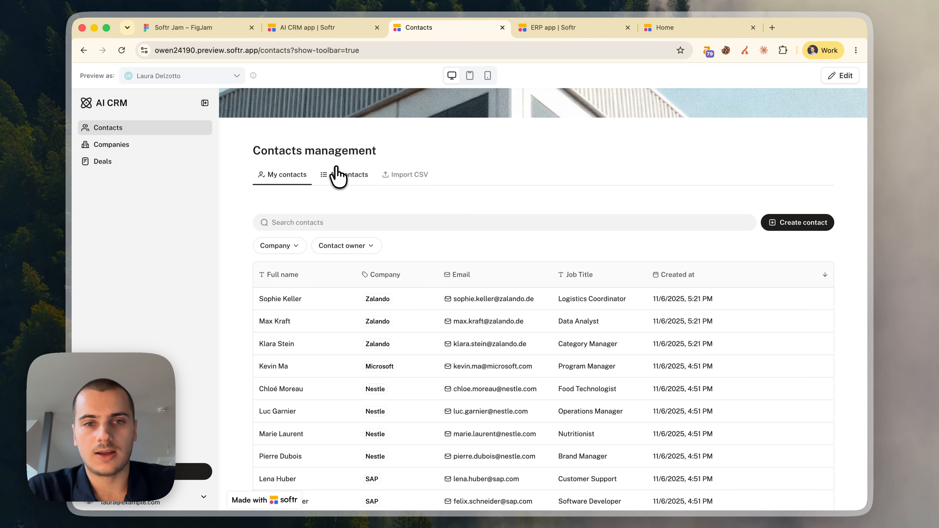
pyautogui.click(324, 247)
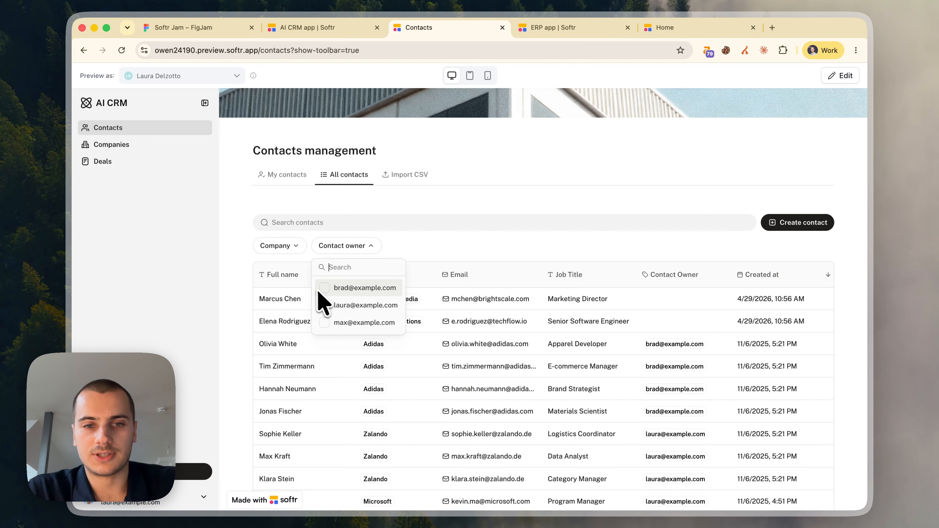
pyautogui.click(441, 218)
pyautogui.click(274, 177)
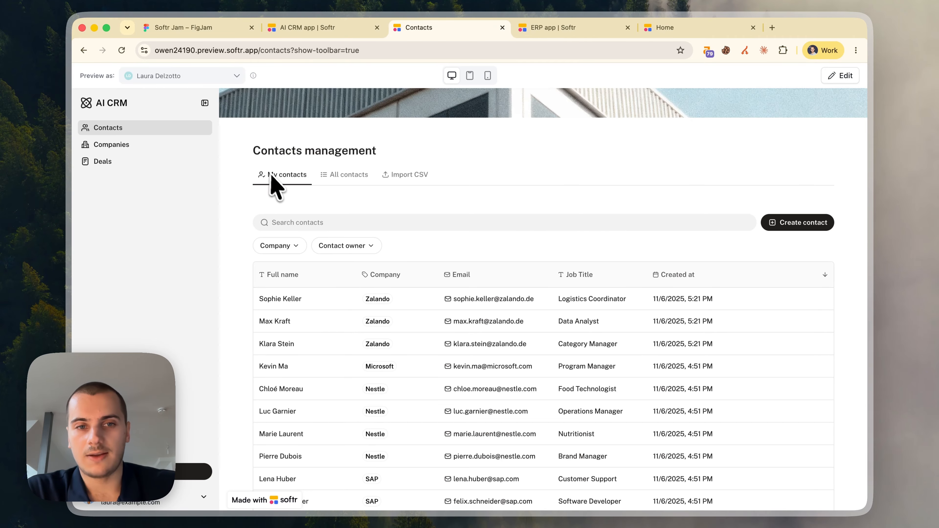
pyautogui.scroll(-3, 390, 246)
pyautogui.scroll(5, 367, 273)
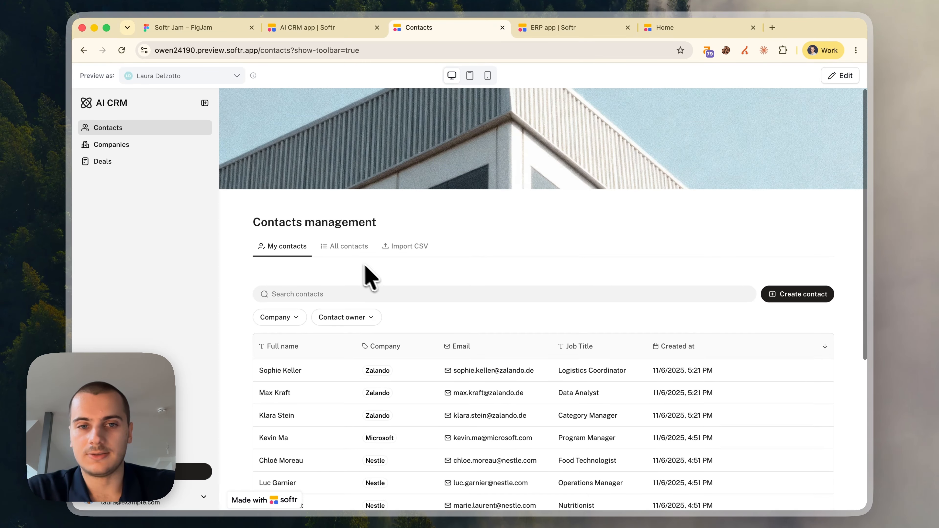
# View the Create contact form from the All contacts tab and close it without adding a record
pyautogui.click(334, 247)
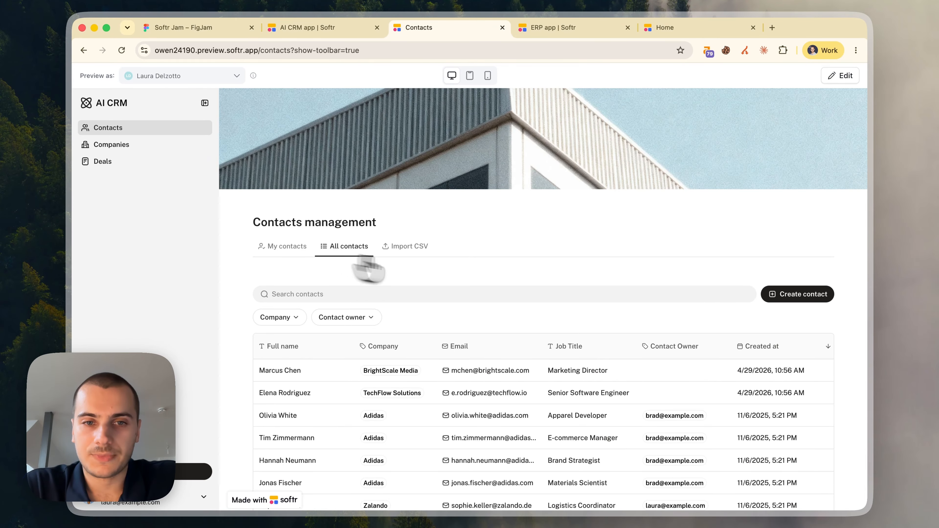
pyautogui.click(803, 296)
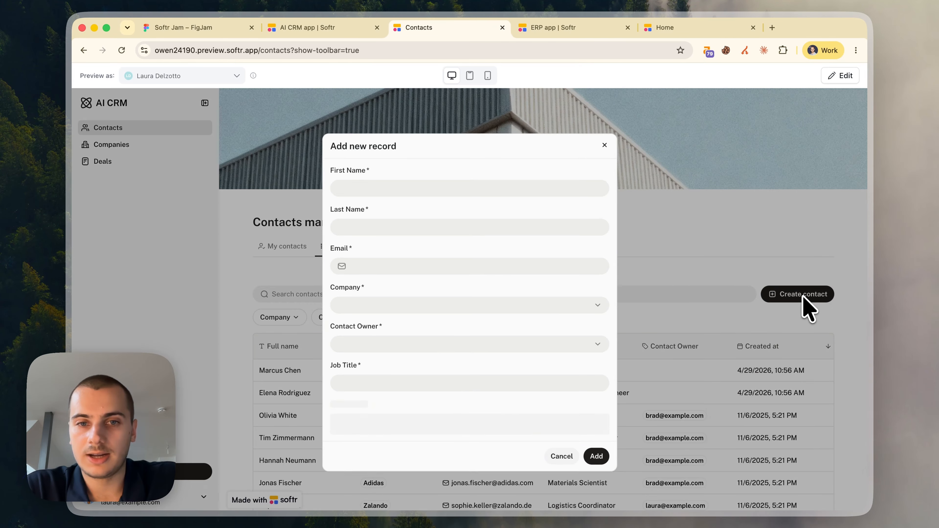
pyautogui.click(681, 250)
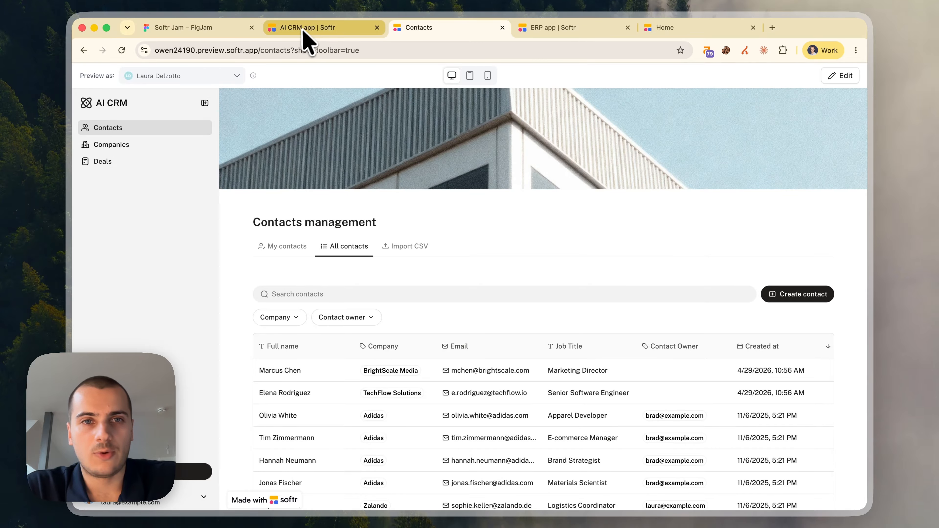
# Switch back to the AI CRM app editor and open the Contacts page for editing
pyautogui.click(311, 28)
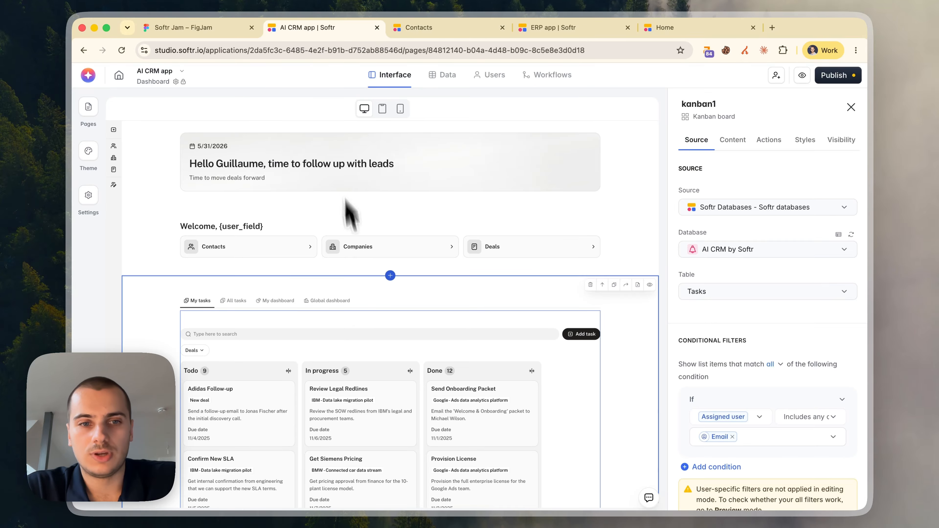
pyautogui.click(85, 103)
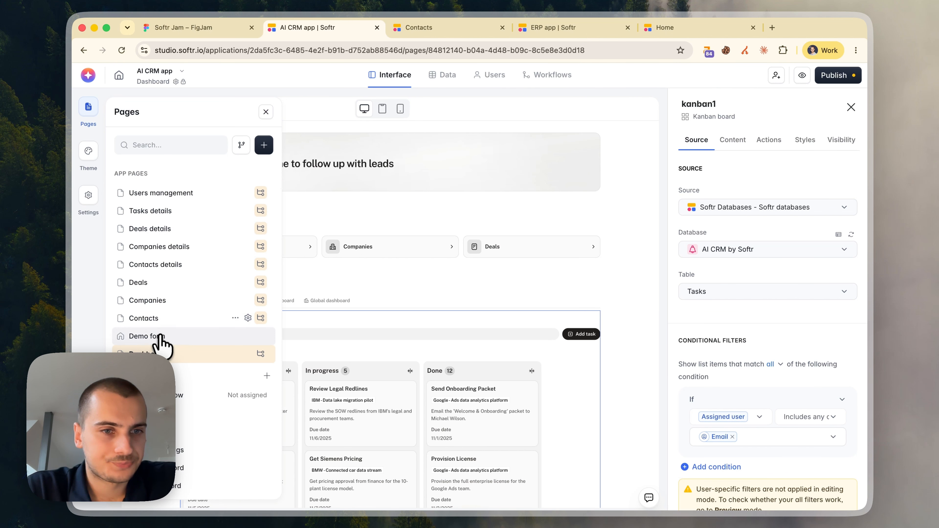
pyautogui.click(168, 316)
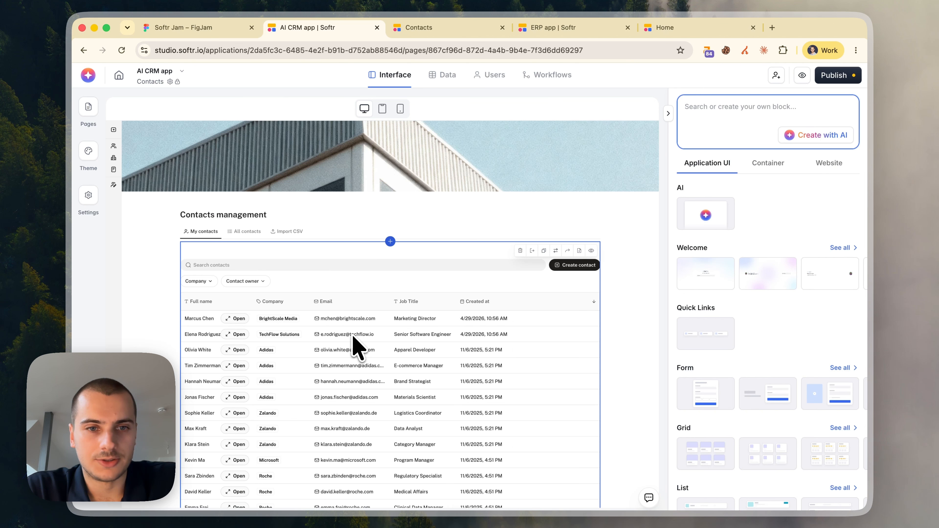
# Add an Export topbar button that exports as CSV to the All contacts table
pyautogui.click(244, 233)
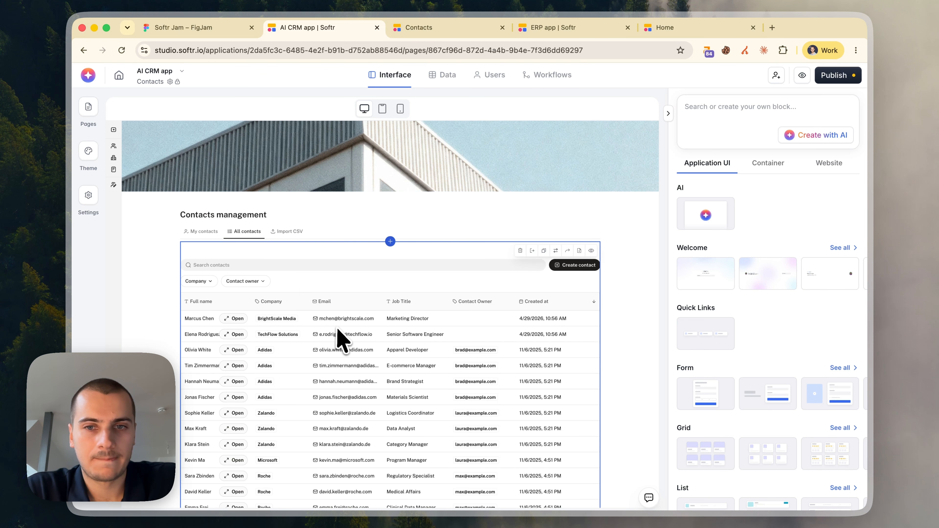
pyautogui.click(340, 335)
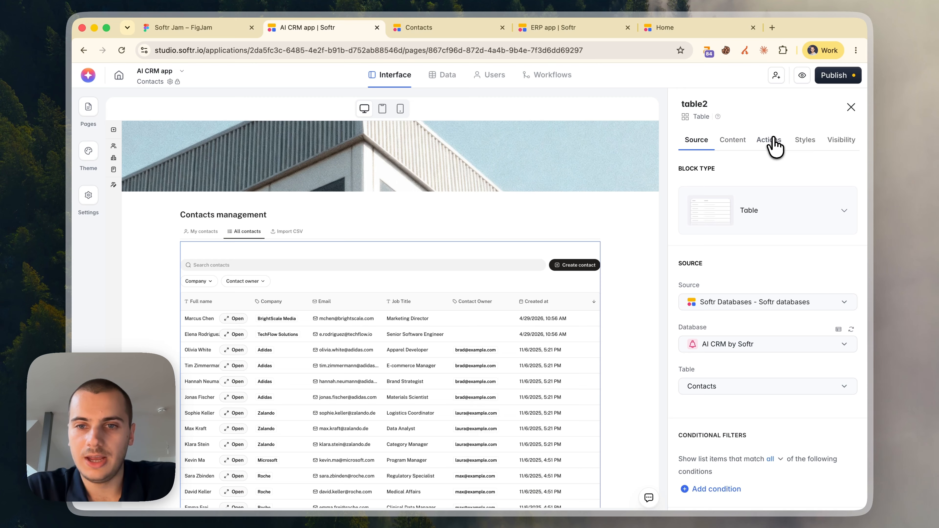
pyautogui.click(775, 145)
pyautogui.click(709, 229)
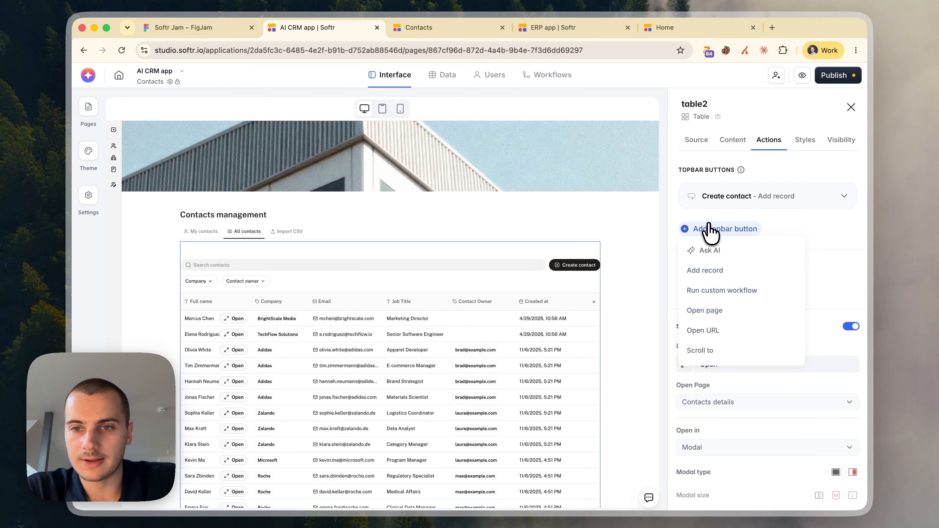
pyautogui.scroll(-2, 730, 320)
pyautogui.click(722, 360)
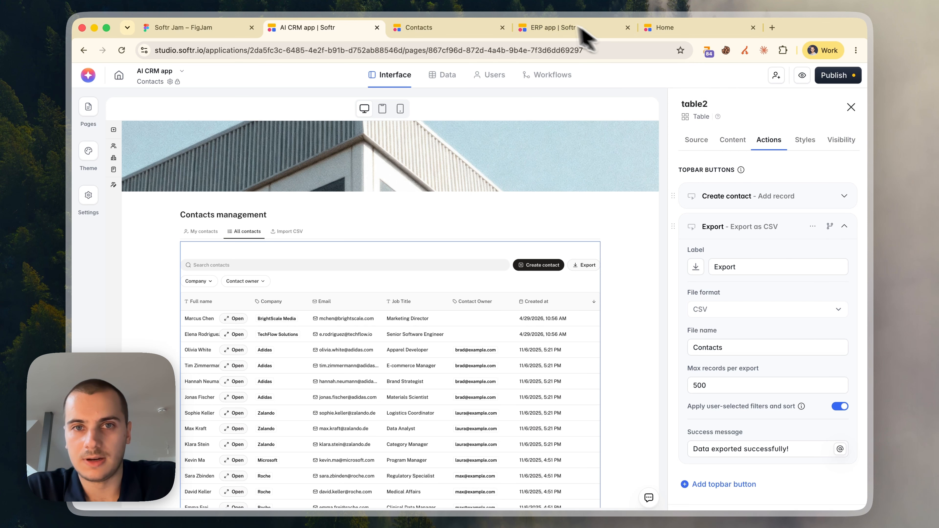
# Switch to the Contacts preview and export the All contacts table as a CSV file
pyautogui.click(454, 34)
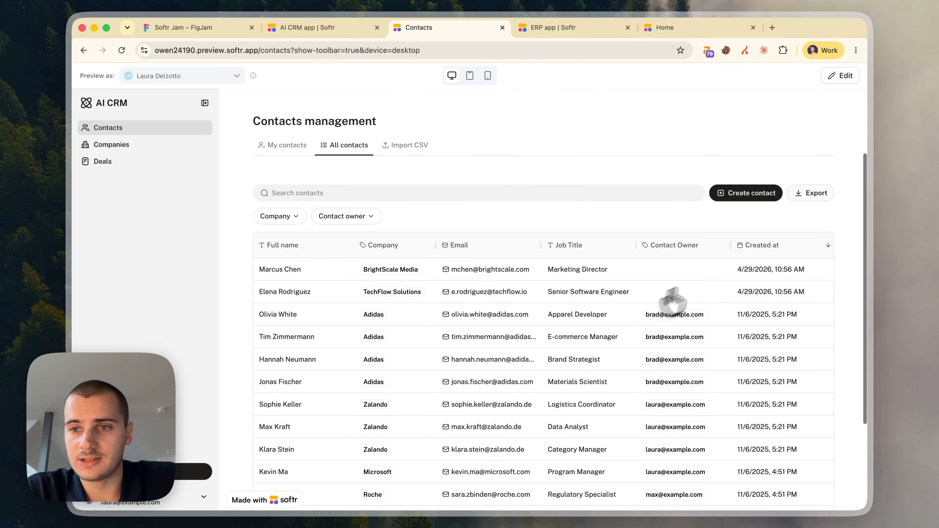
pyautogui.click(803, 194)
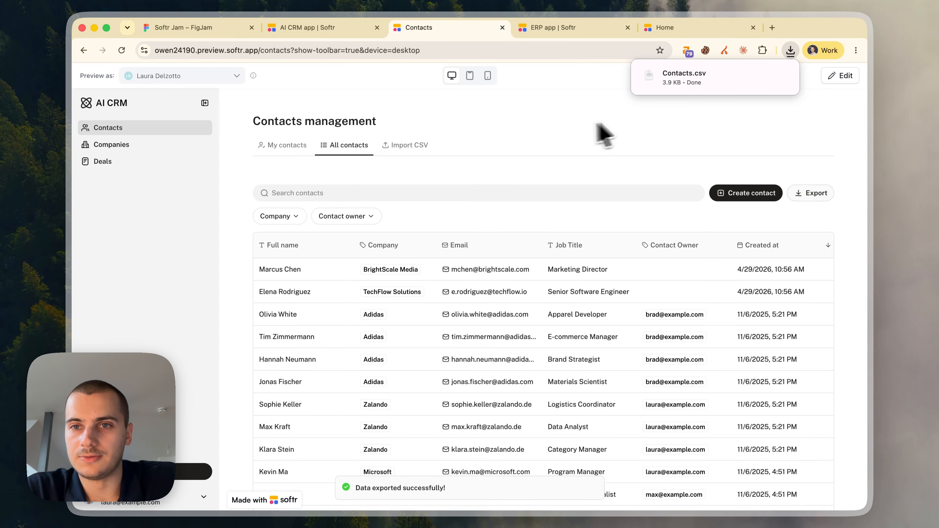
# View the CSV upload form under Import CSV on the previewed Contacts management page
pyautogui.scroll(2, 538, 159)
pyautogui.scroll(2, 525, 174)
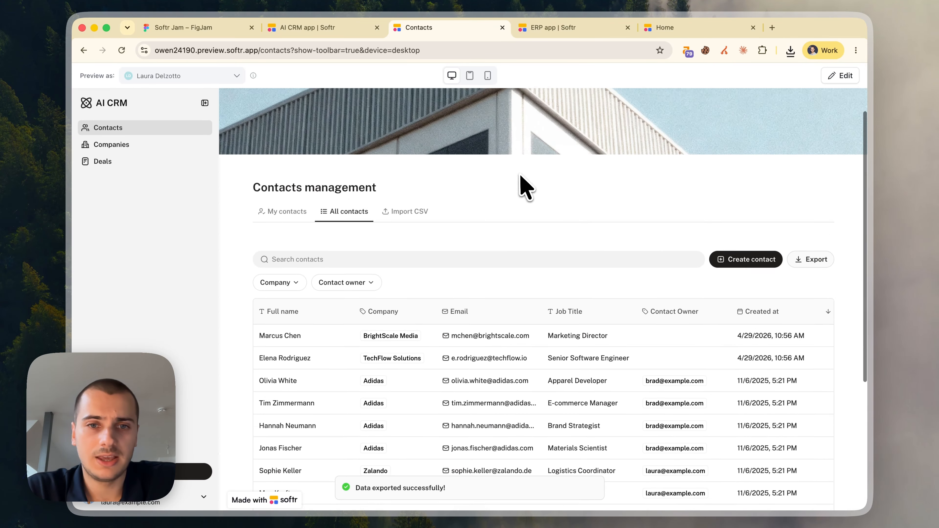
pyautogui.click(407, 241)
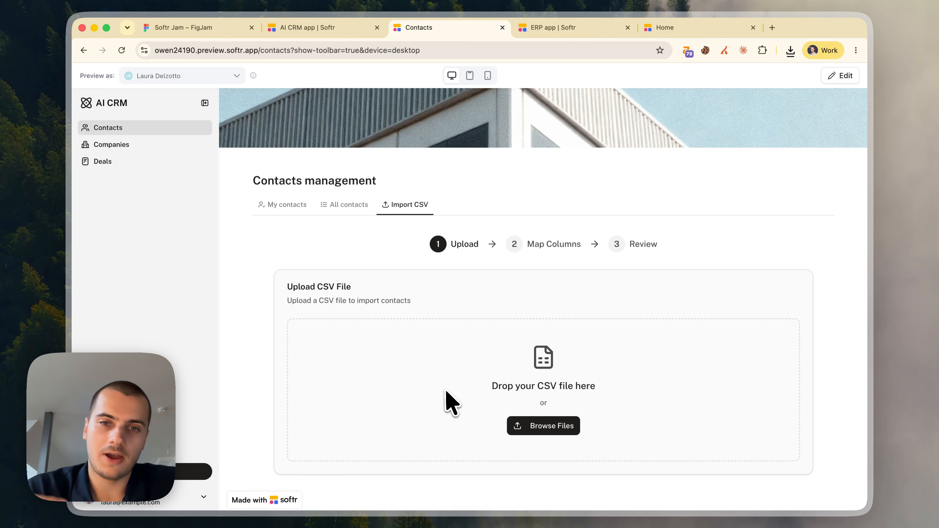
pyautogui.scroll(2, 450, 404)
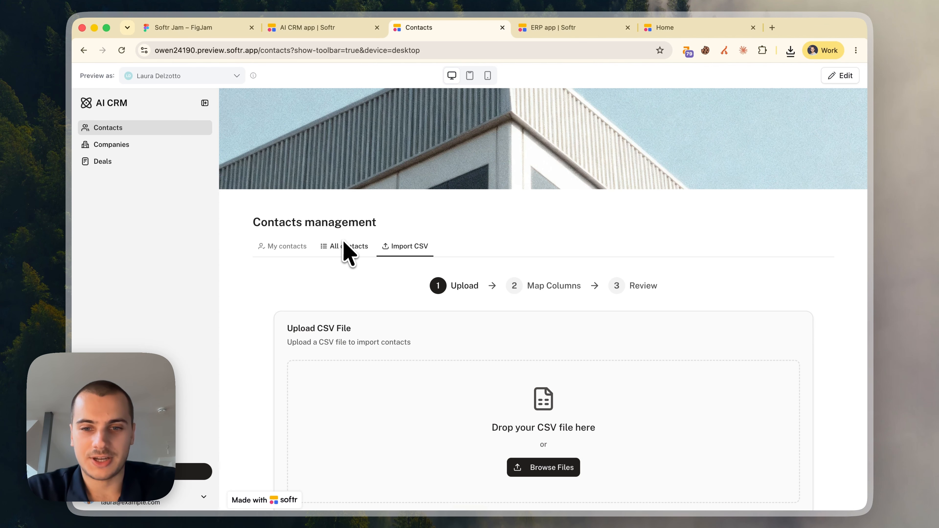
# Return to My contacts, view the details of the first Zalando contact and close them
pyautogui.click(332, 249)
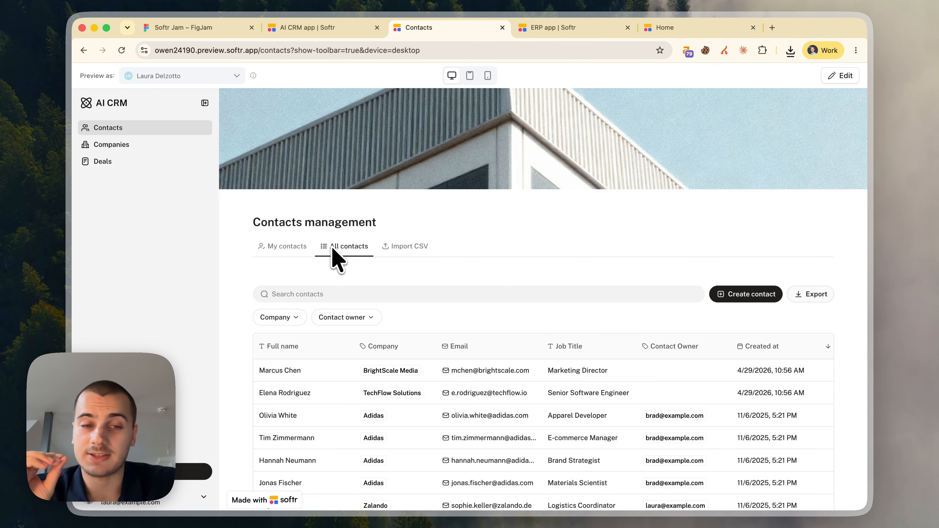
pyautogui.click(296, 250)
pyautogui.scroll(-2, 358, 293)
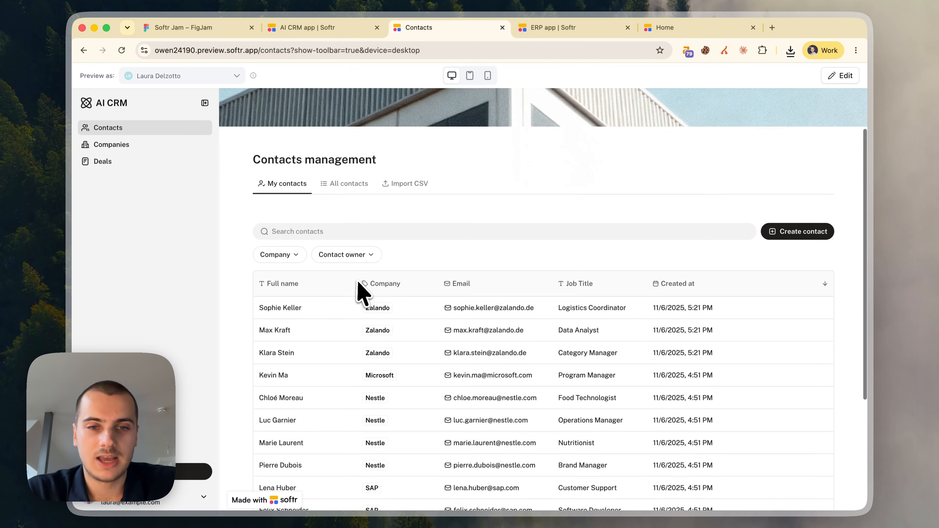
pyautogui.click(331, 308)
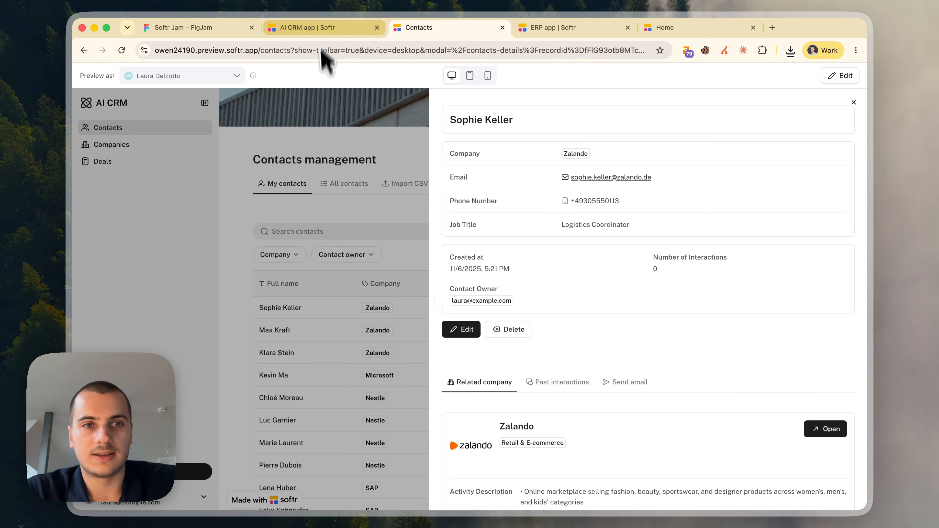
pyautogui.click(368, 178)
# Widen the details panel on the Microsoft contact's record, and open the Nestle brand manager's record in it
pyautogui.scroll(-3, 369, 241)
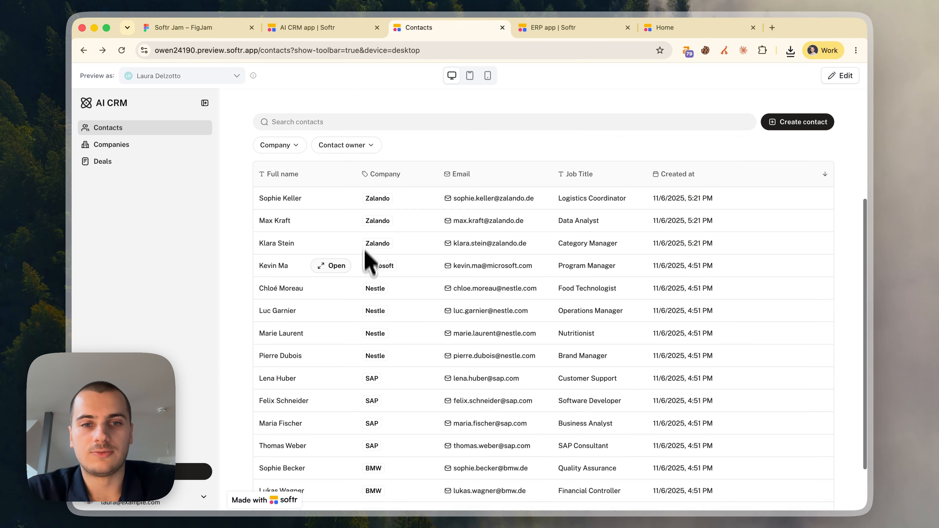
pyautogui.click(331, 266)
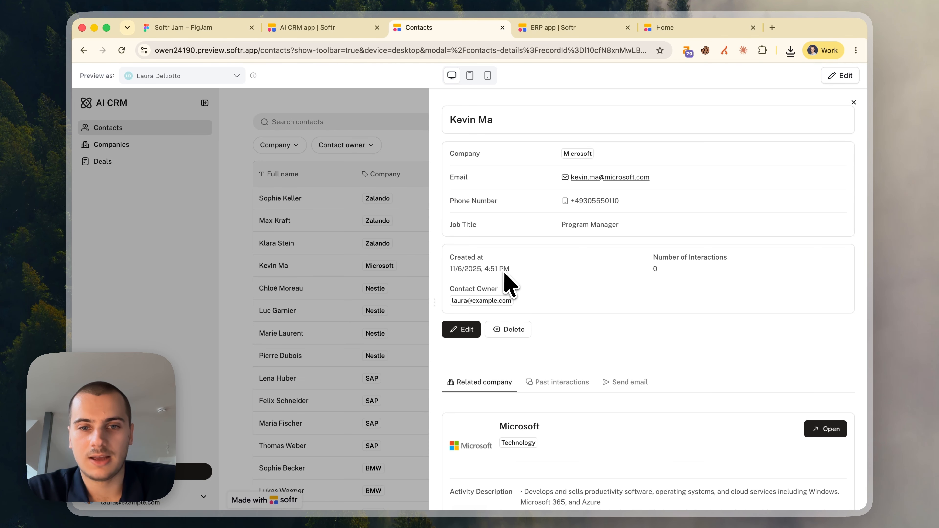
pyautogui.moveTo(436, 293); pyautogui.dragTo(334, 293)
pyautogui.click(284, 299)
pyautogui.click(335, 358)
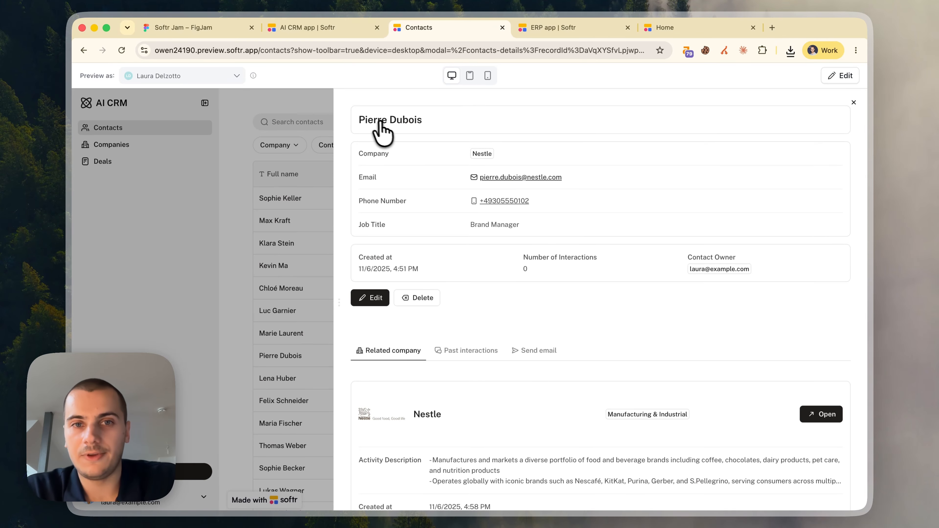
# Switch to the AI CRM app editor and open the Contacts details page for editing
pyautogui.click(318, 27)
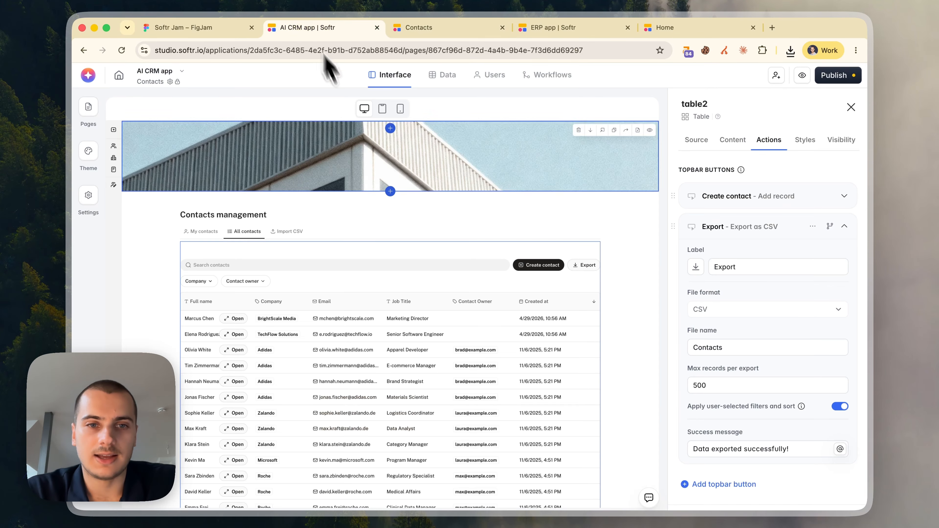
pyautogui.click(88, 109)
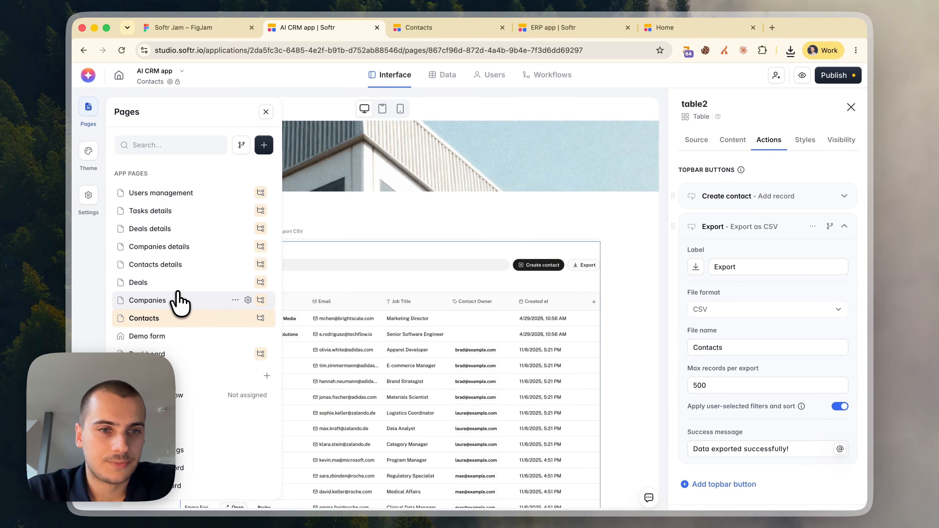
pyautogui.click(187, 264)
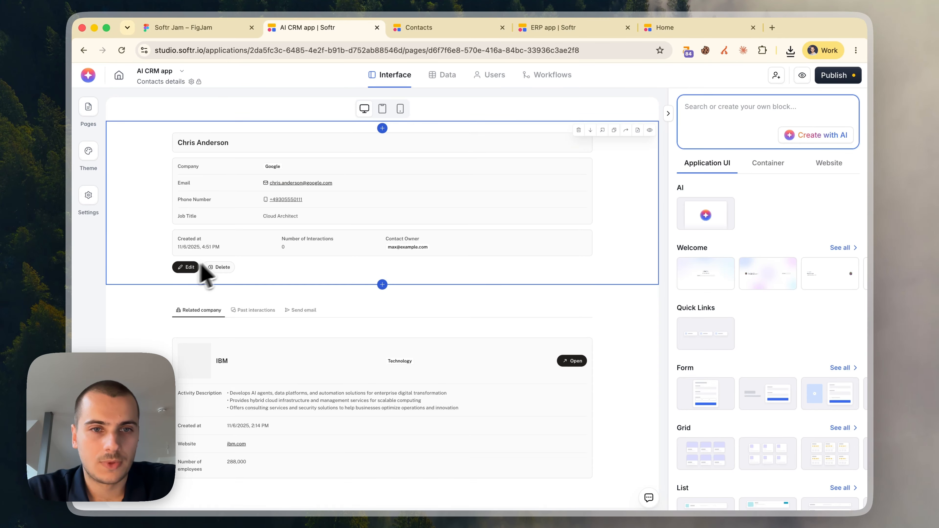
# Examine the contact item details block's source settings and the fields in its content sections, expanding Section 1
pyautogui.click(272, 183)
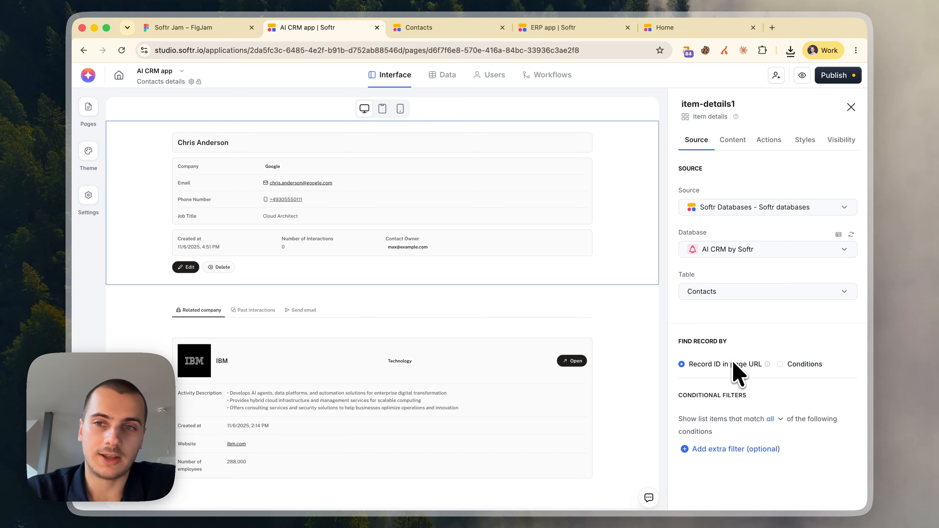
pyautogui.click(733, 141)
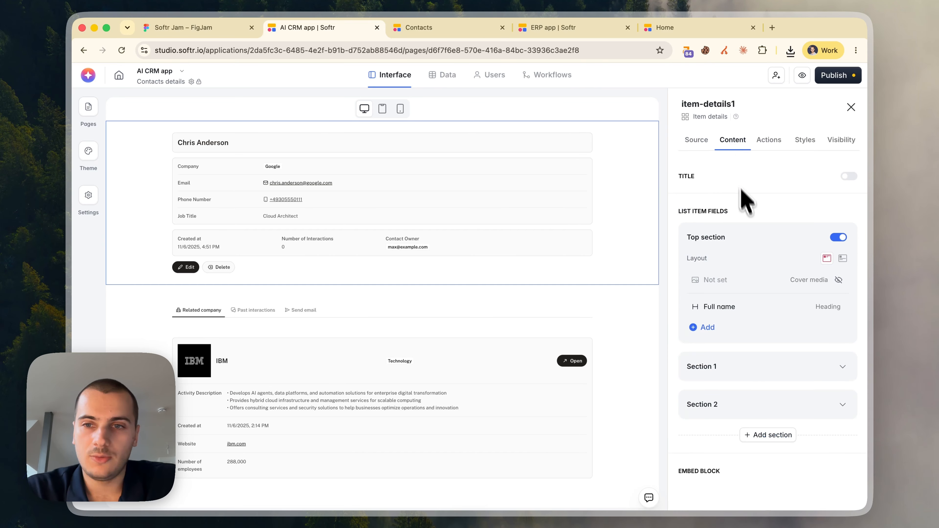
pyautogui.click(755, 377)
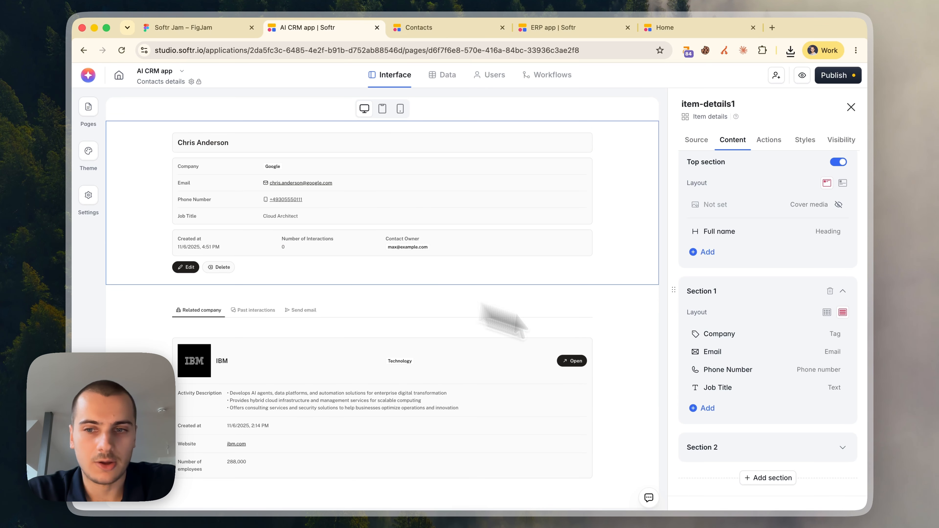
pyautogui.scroll(-1, 765, 430)
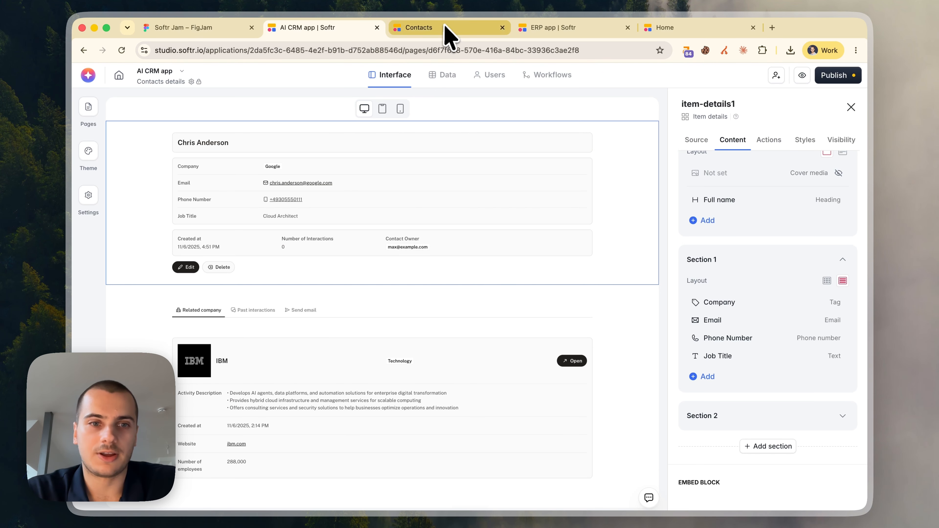
# Look through the Edit button's action settings in the contact item details block
pyautogui.click(771, 140)
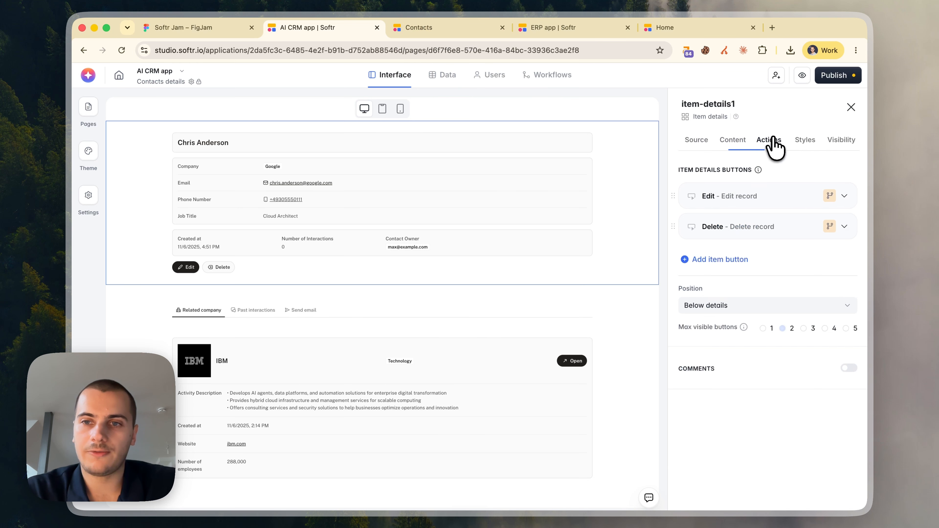
pyautogui.click(740, 204)
pyautogui.scroll(-3, 721, 333)
pyautogui.scroll(-4, 744, 289)
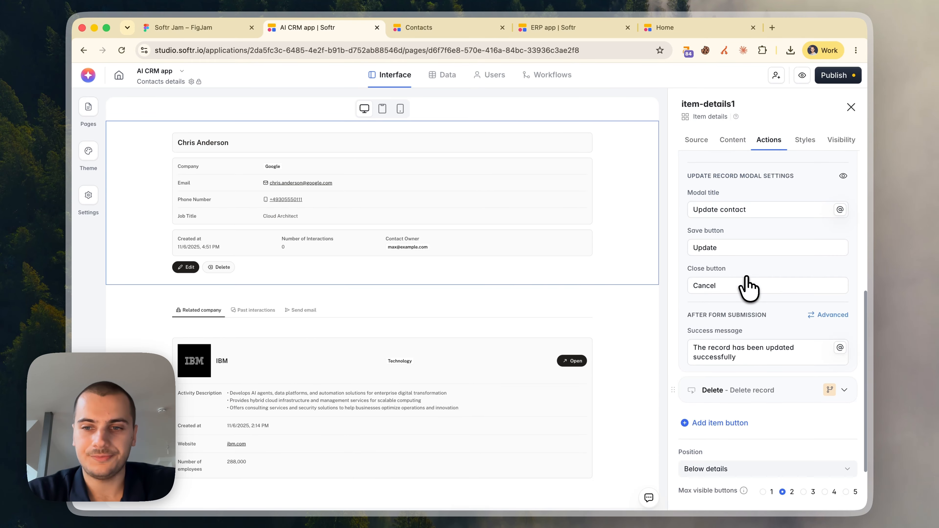
# Restrict the Delete button's visibility on the contact item details block to the Admins user group
pyautogui.click(829, 390)
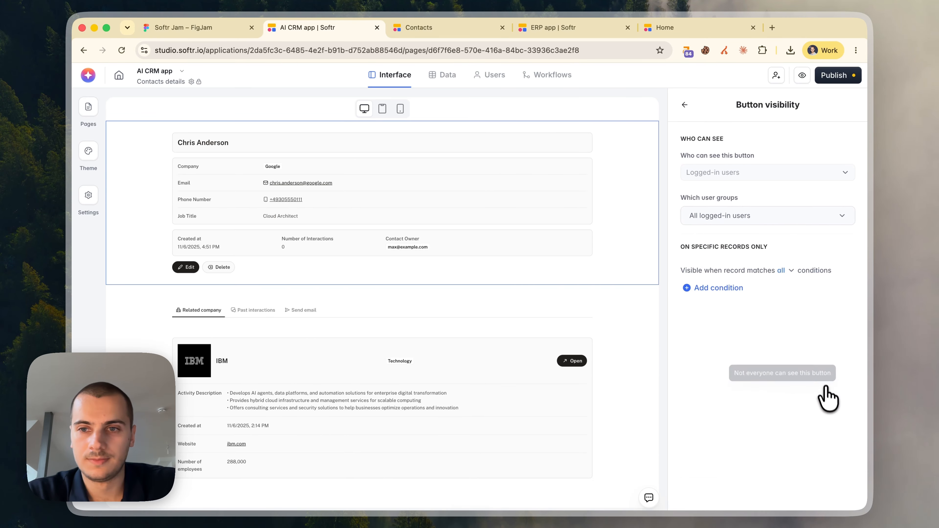
pyautogui.click(723, 216)
pyautogui.click(745, 274)
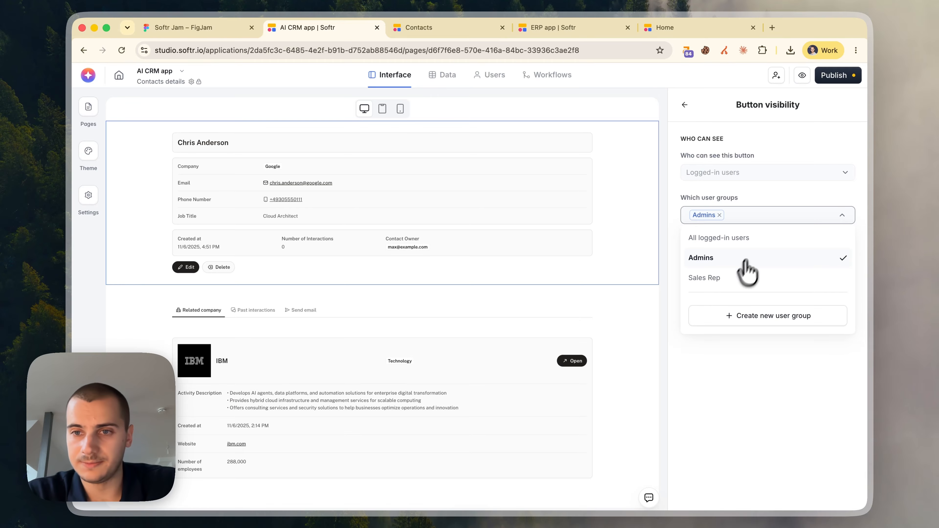
pyautogui.click(784, 216)
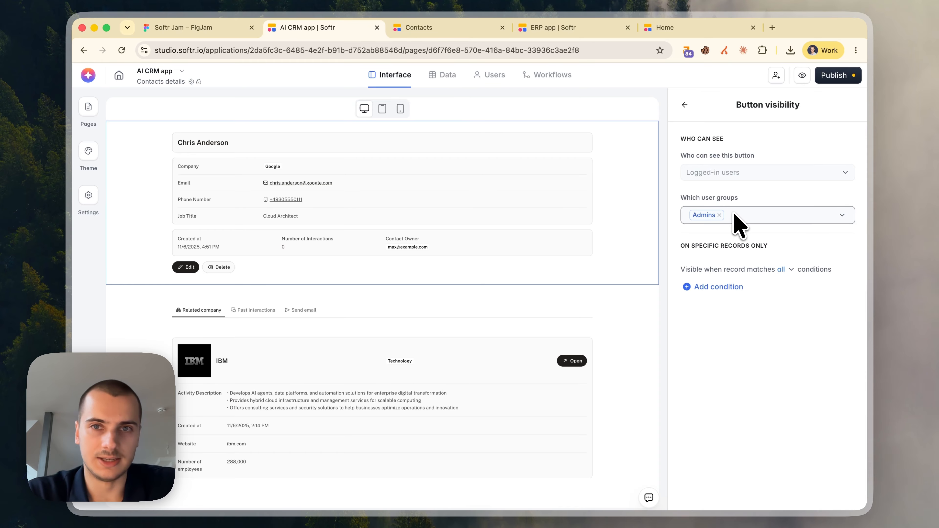
# Switch to the Contacts preview and check which action buttons the open Nestle contact's details show
pyautogui.click(432, 28)
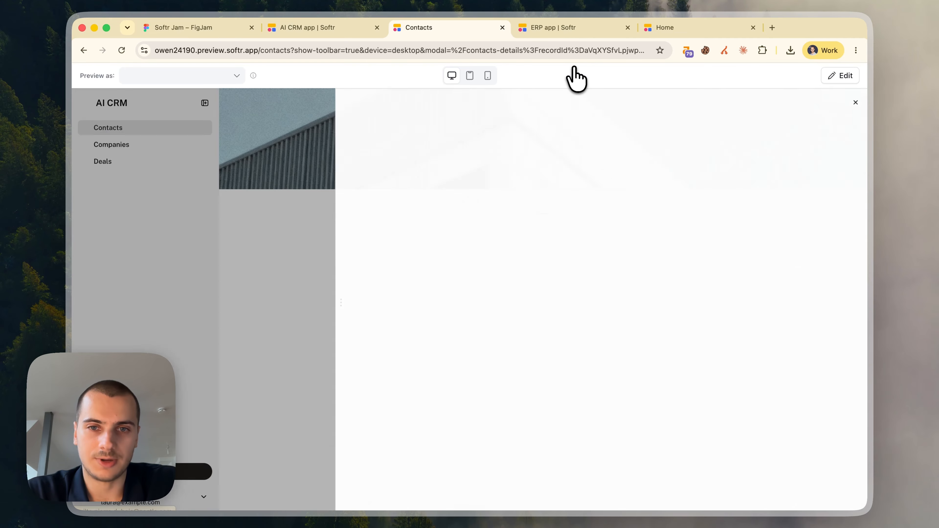
pyautogui.scroll(-5, 526, 385)
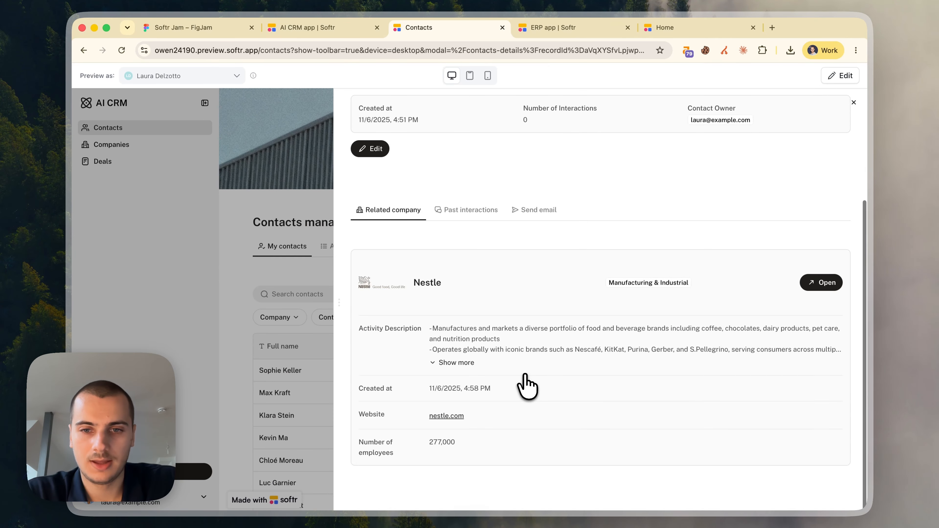
pyautogui.scroll(5, 542, 274)
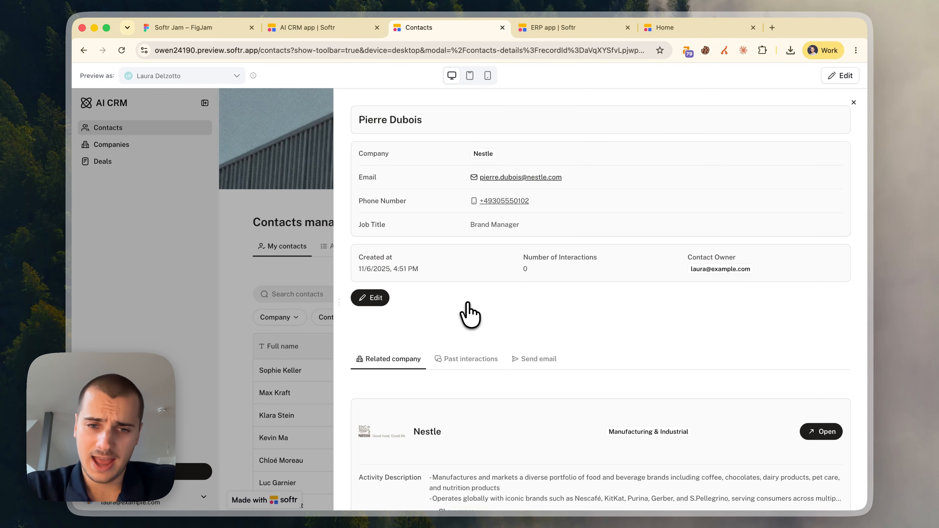
# Review the contact's Related company section, open the Nestle company record and look at its All contacts list
pyautogui.scroll(-4, 469, 305)
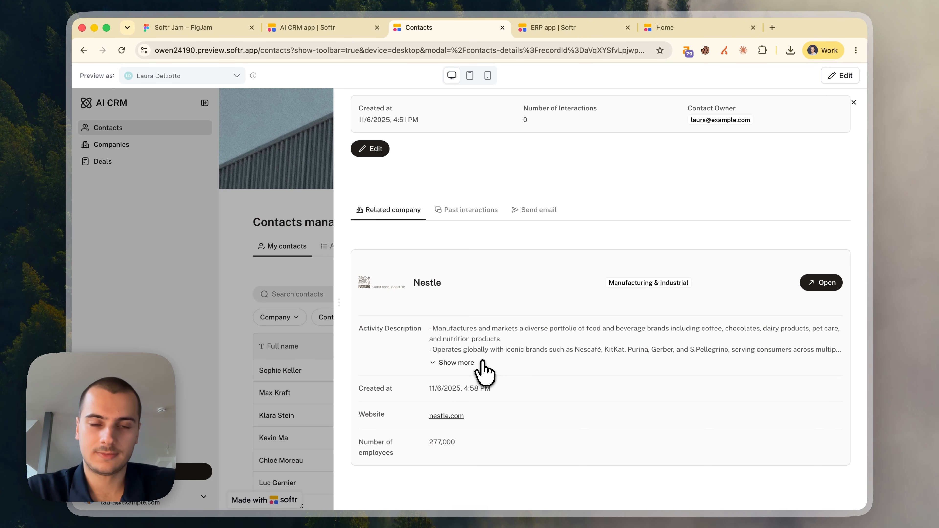
pyautogui.scroll(5, 483, 370)
pyautogui.scroll(-3, 479, 259)
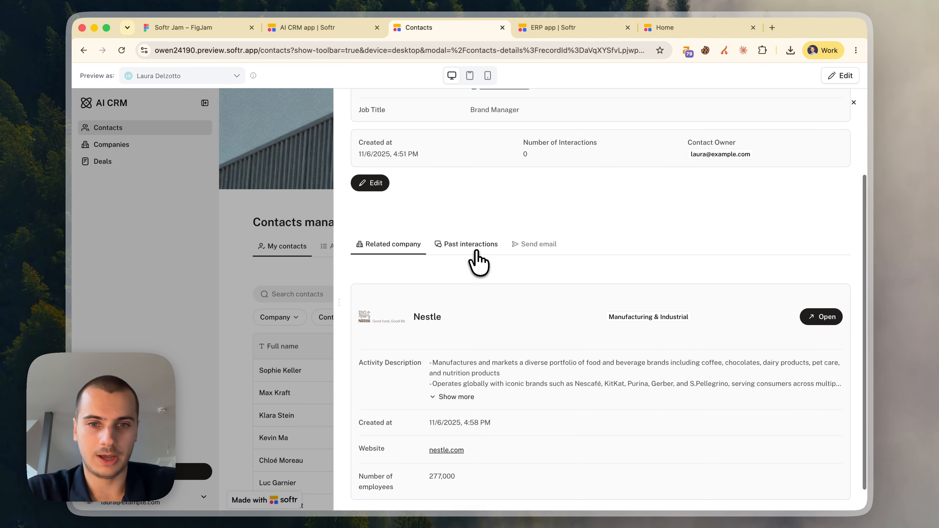
pyautogui.scroll(-1, 576, 307)
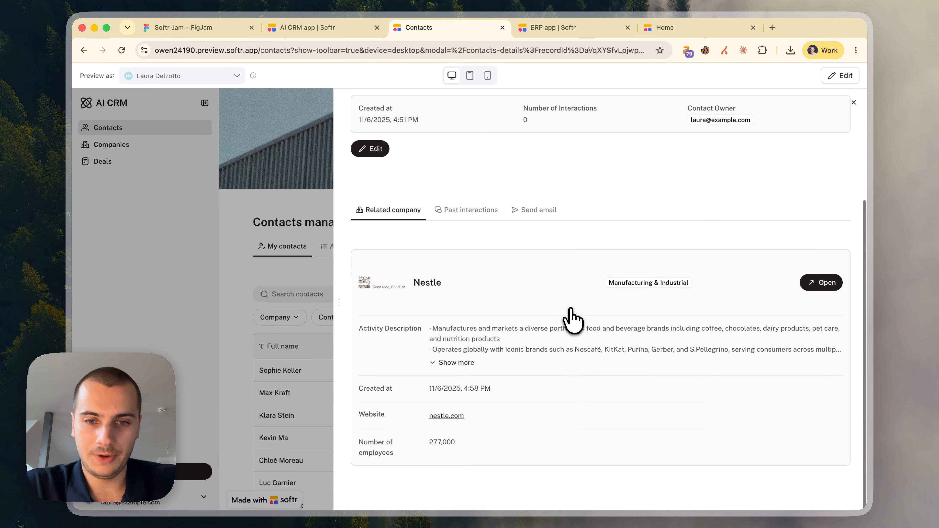
pyautogui.click(819, 284)
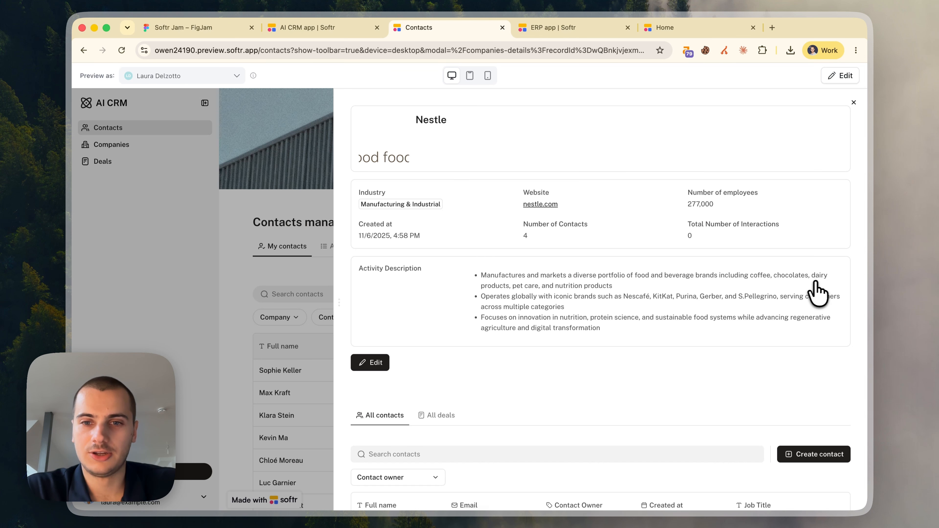
pyautogui.scroll(-3, 554, 370)
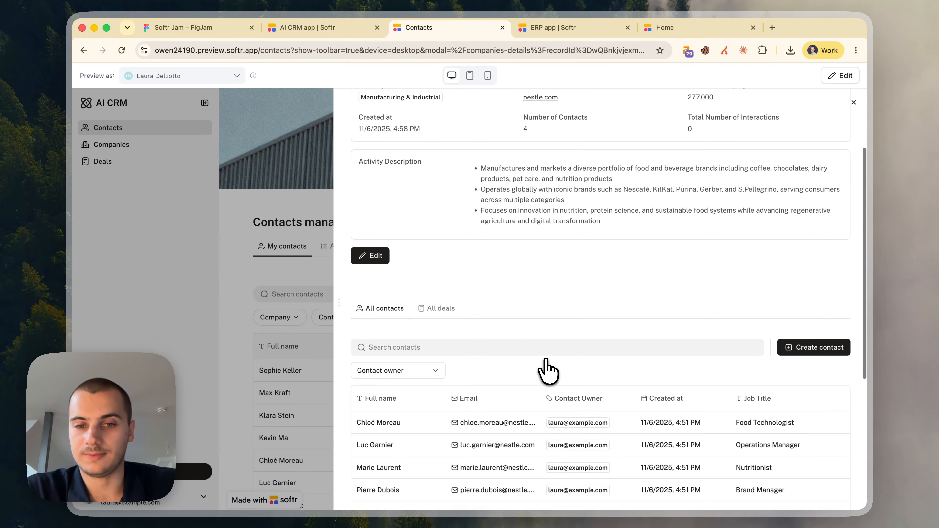
# Switch to the Softr Jam FigJam board, review the Detail pages card and return to the Nestle company record
pyautogui.scroll(3, 547, 371)
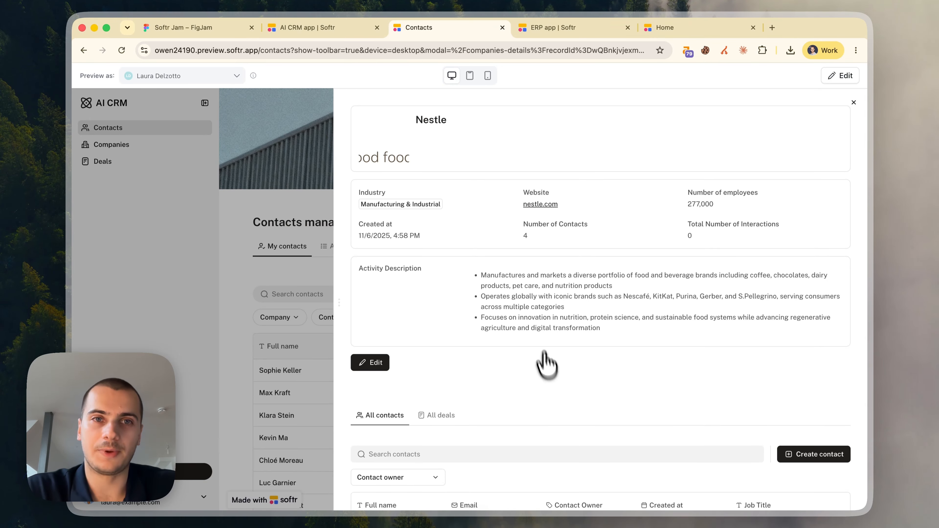
pyautogui.click(185, 29)
pyautogui.click(584, 330)
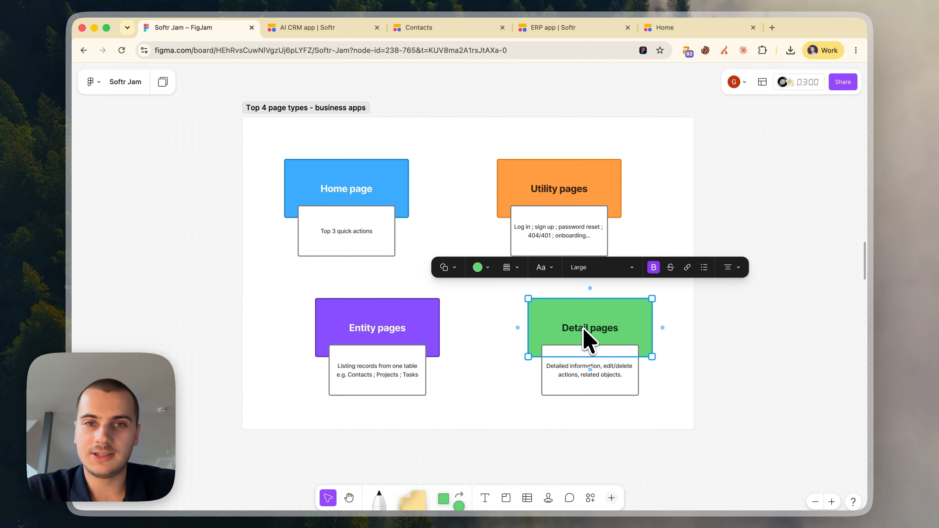
pyautogui.click(422, 31)
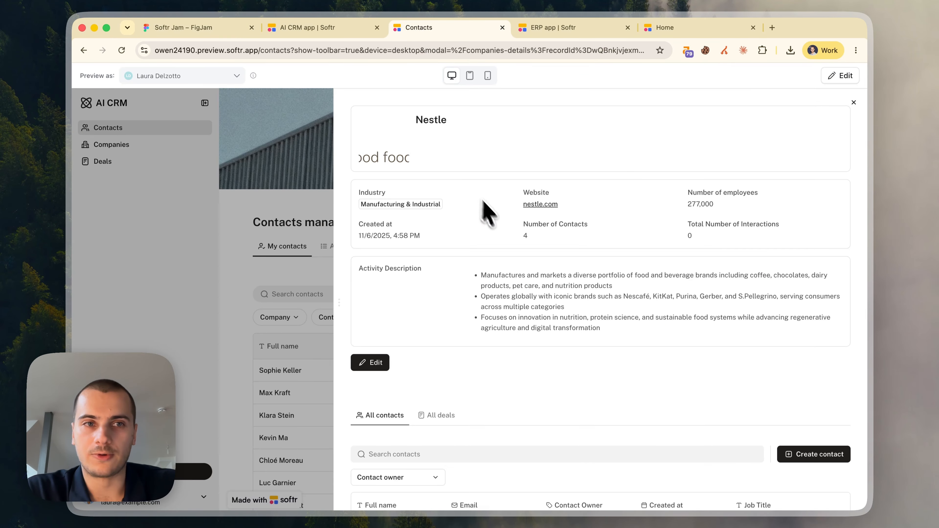
# Review the Nestle company's related contacts and deals board, and go back to the contact's details
pyautogui.scroll(-5, 551, 370)
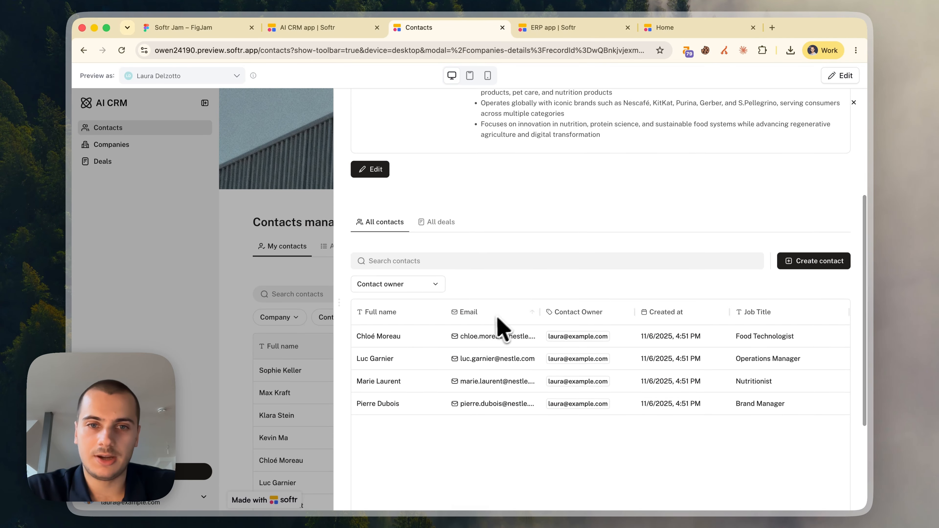
pyautogui.click(439, 227)
pyautogui.scroll(-3, 497, 316)
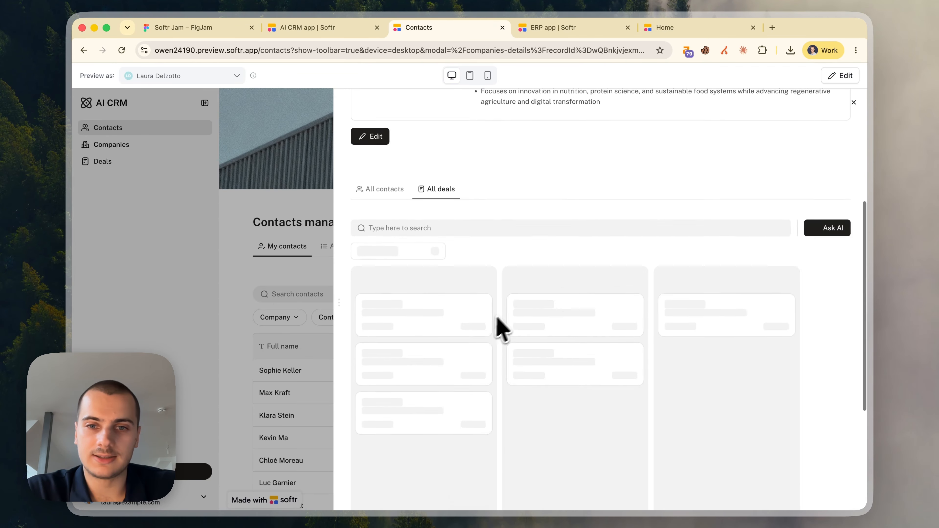
pyautogui.scroll(1, 531, 283)
pyautogui.moveTo(433, 296); pyautogui.dragTo(561, 283)
pyautogui.scroll(7, 569, 244)
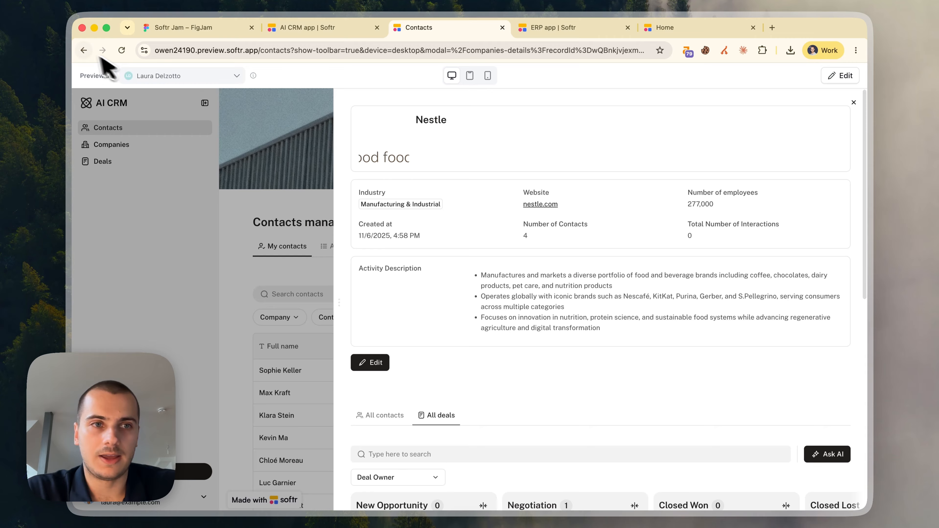
pyautogui.click(84, 50)
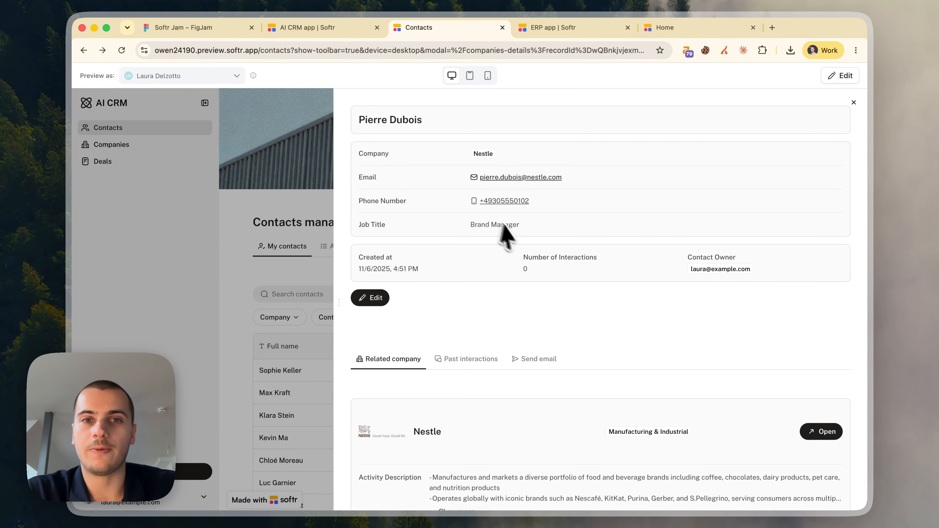
# In the AI CRM app editor, set the Related company list's Company Name filter to the current record's Company
pyautogui.click(310, 29)
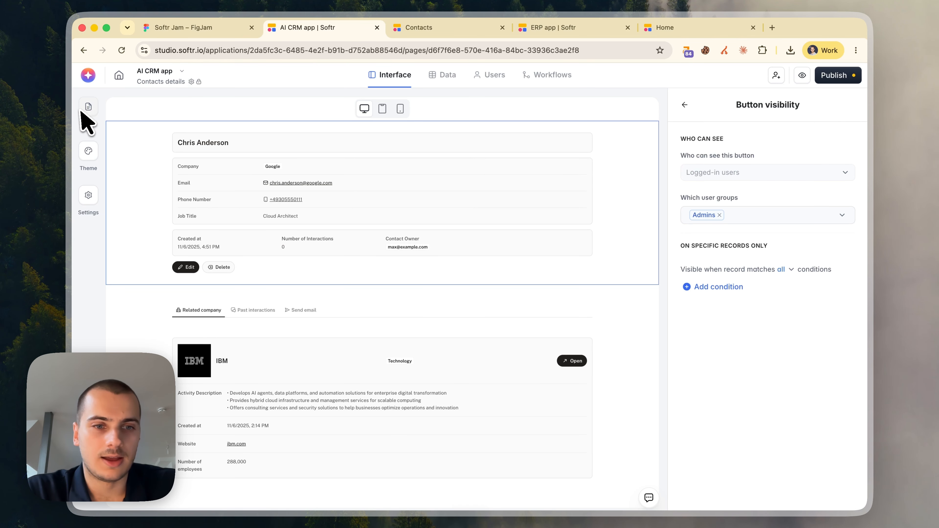
pyautogui.click(306, 384)
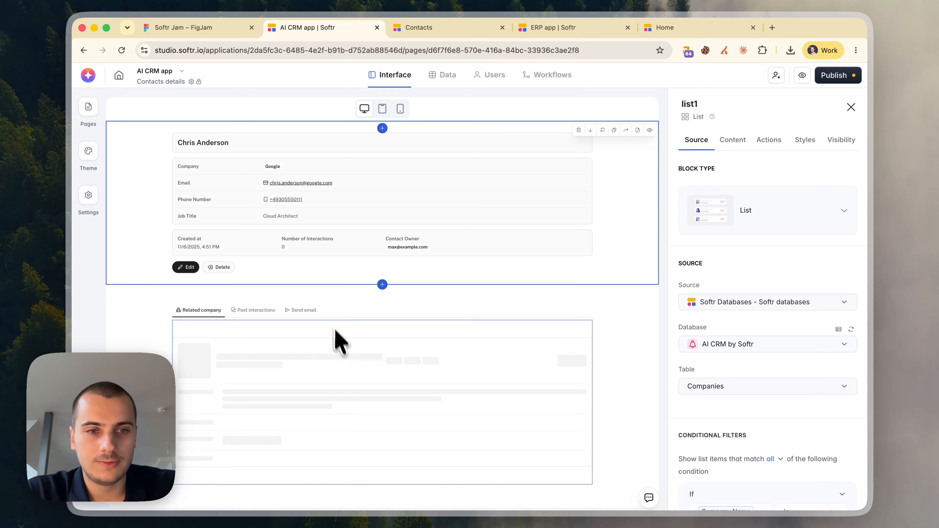
pyautogui.scroll(-4, 757, 418)
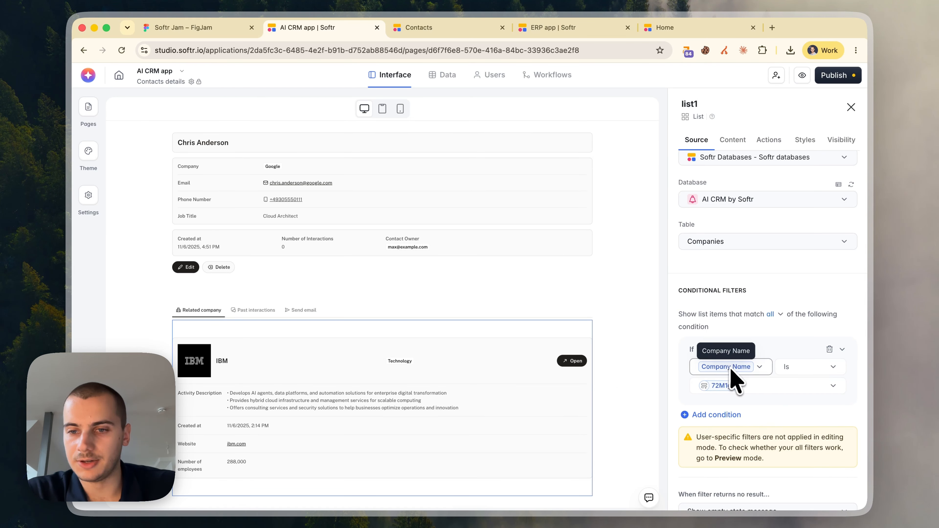
pyautogui.click(762, 387)
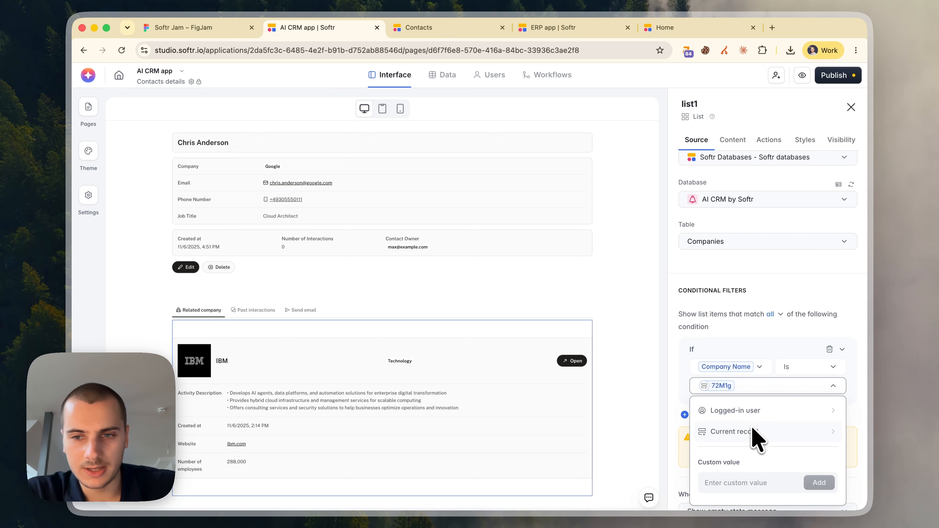
pyautogui.click(735, 432)
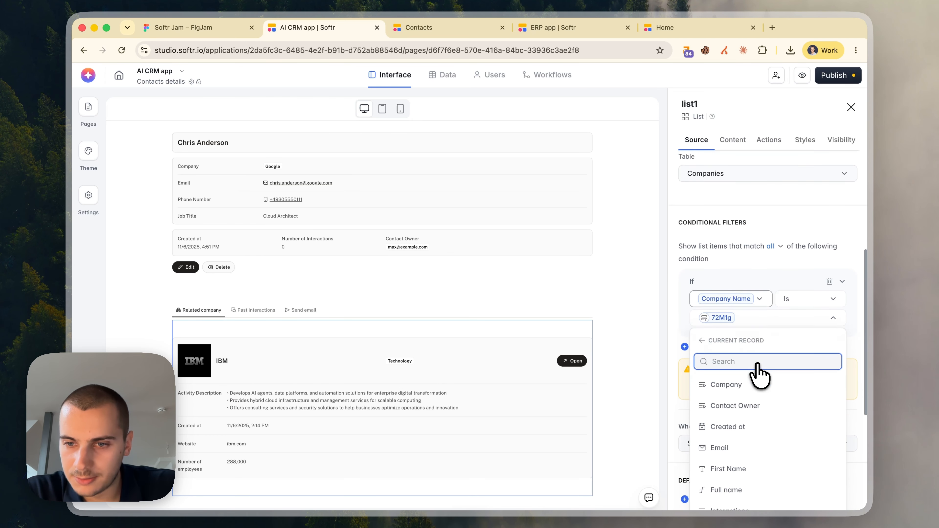
pyautogui.click(768, 375)
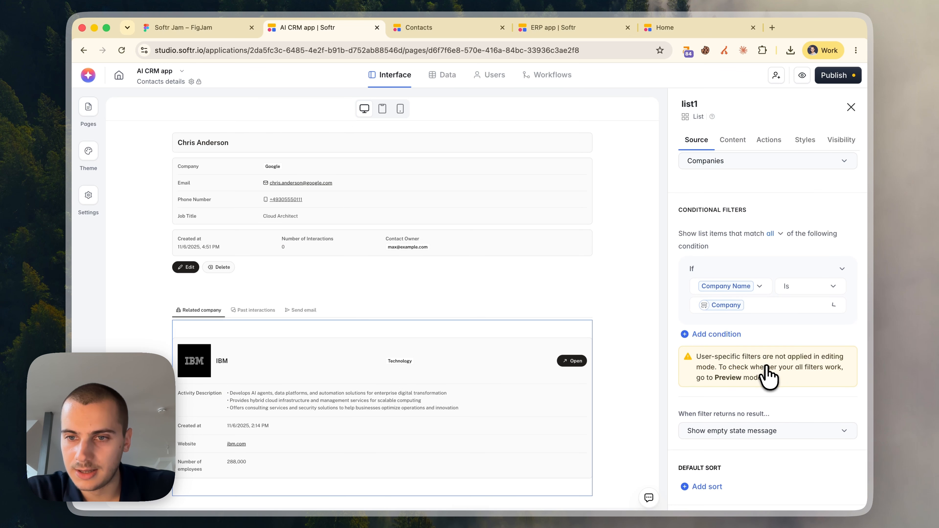
pyautogui.scroll(2, 784, 346)
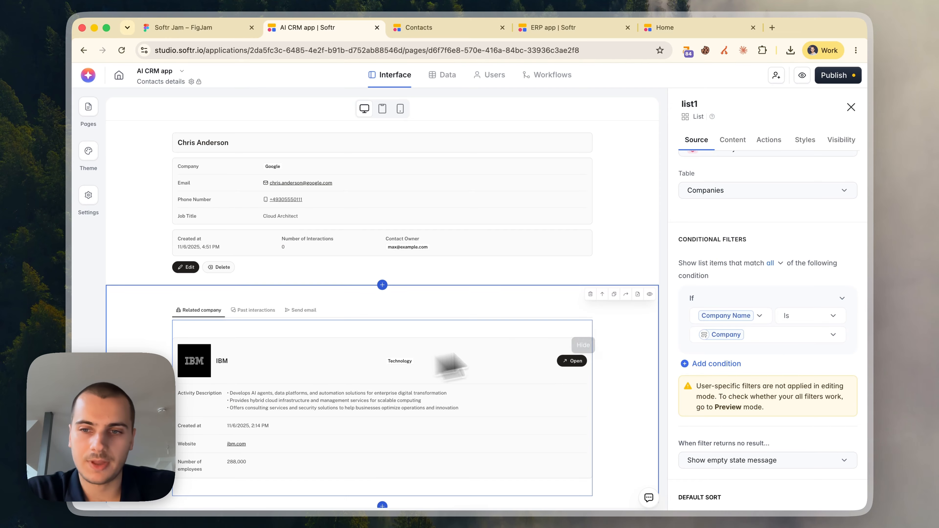
pyautogui.scroll(5, 738, 282)
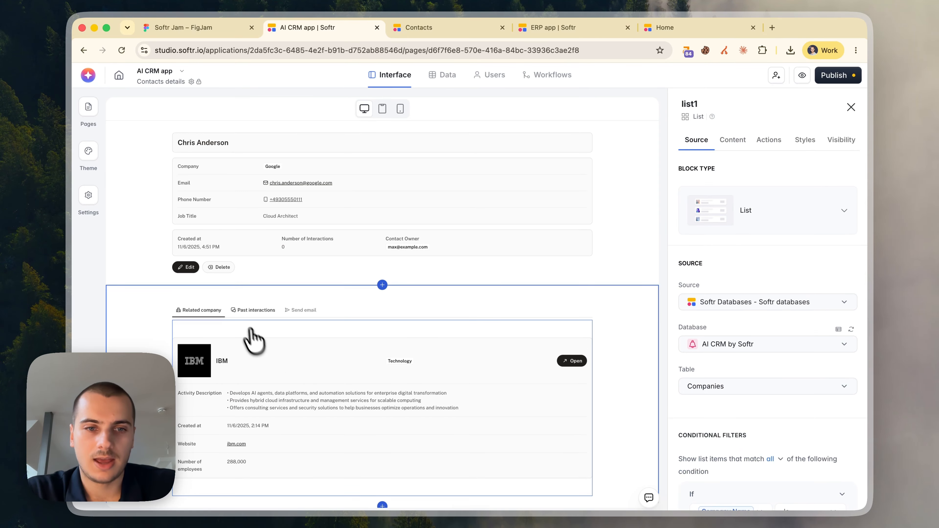
# Examine the Past interactions list's source and contact filter, and view the Send email form on the Contacts details page
pyautogui.click(244, 311)
pyautogui.scroll(-3, 377, 392)
pyautogui.click(375, 304)
pyautogui.scroll(-5, 843, 411)
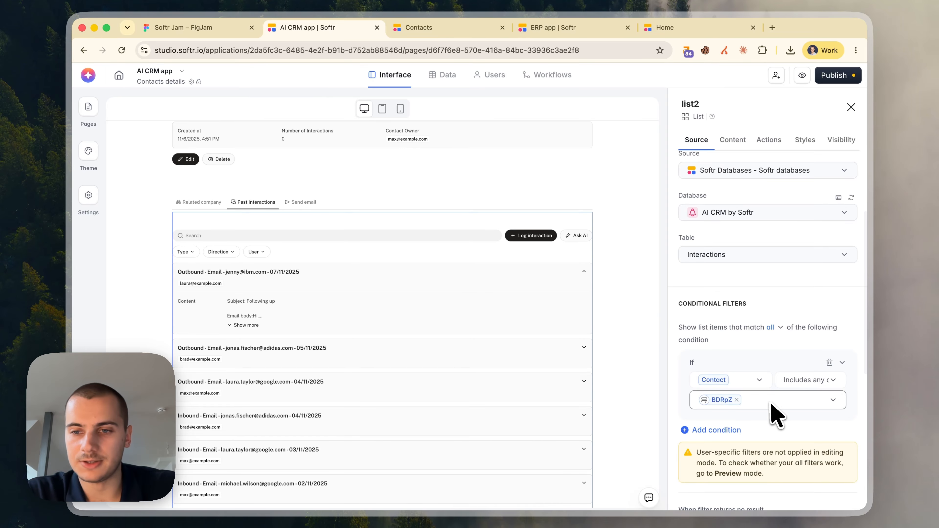
pyautogui.scroll(5, 781, 336)
pyautogui.click(301, 202)
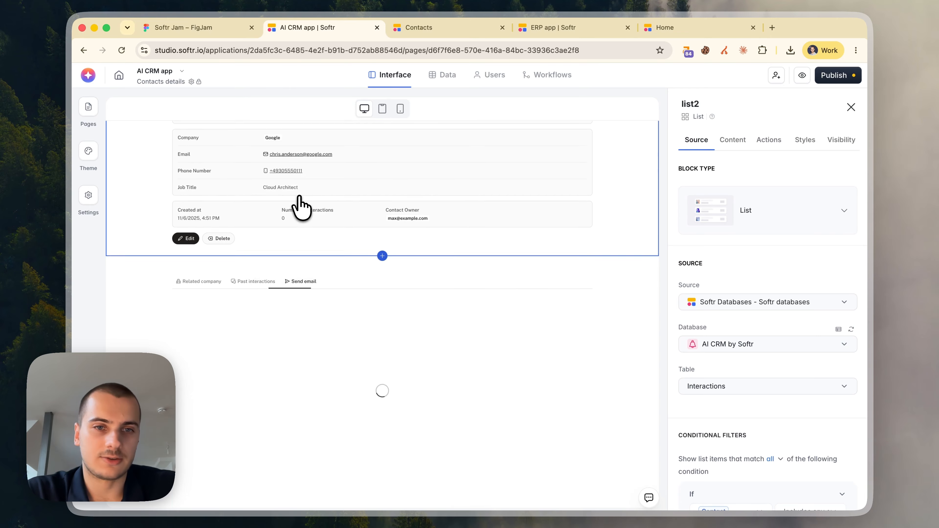
pyautogui.scroll(1, 344, 392)
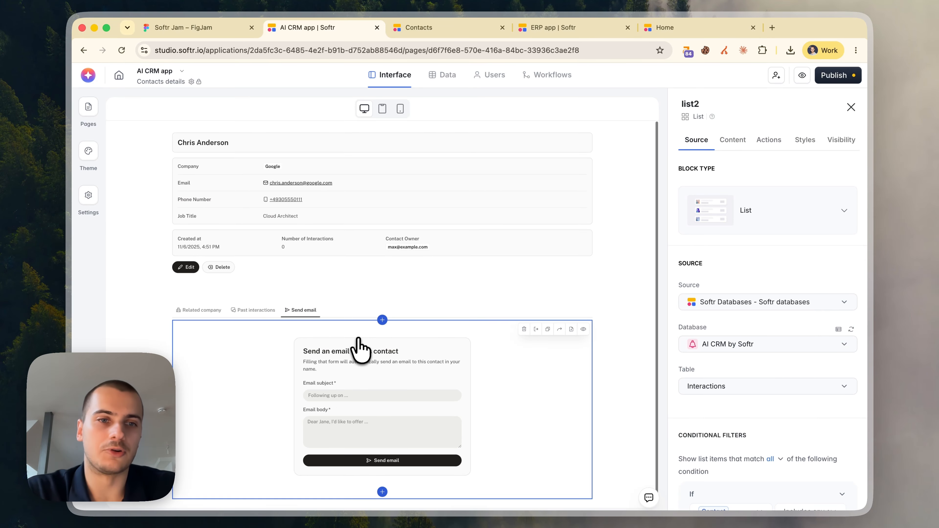
# Switch to the Contacts preview, look through the Companies page cards and view the Apple company's details
pyautogui.click(439, 29)
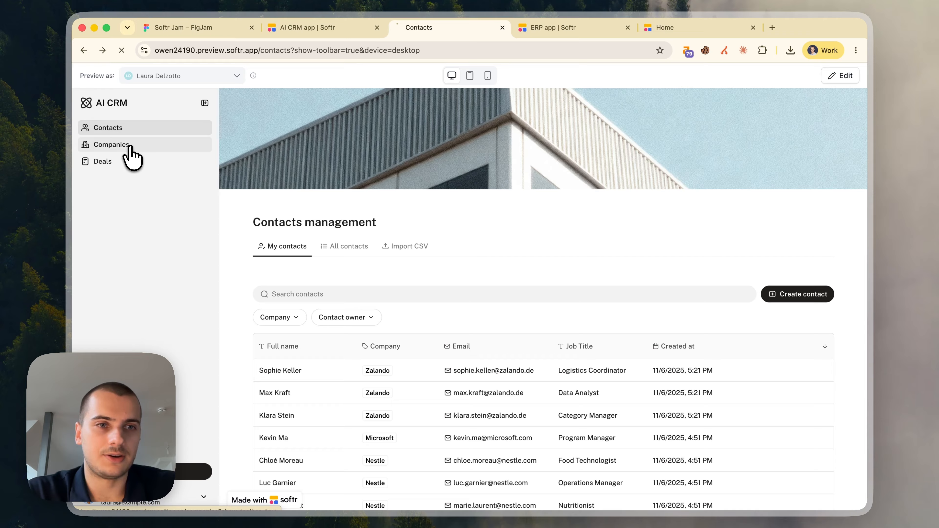
pyautogui.click(112, 145)
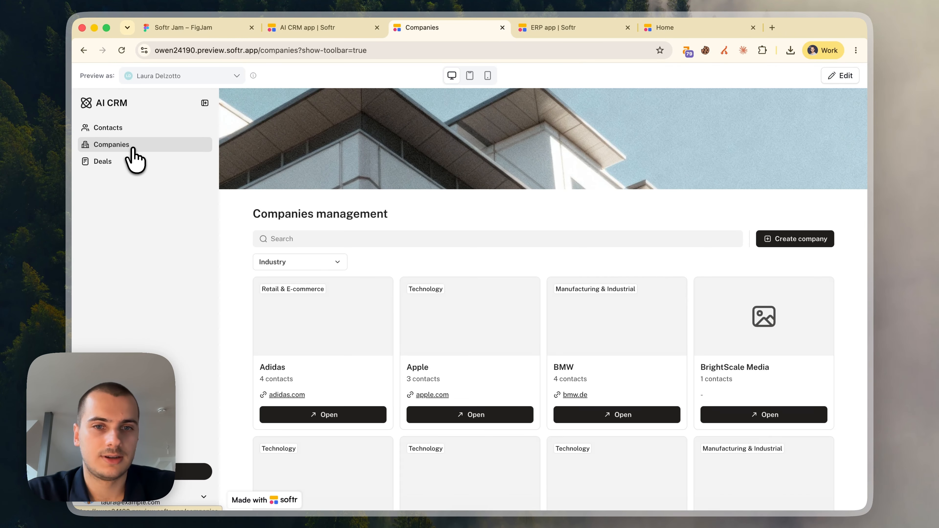
pyautogui.scroll(-3, 375, 255)
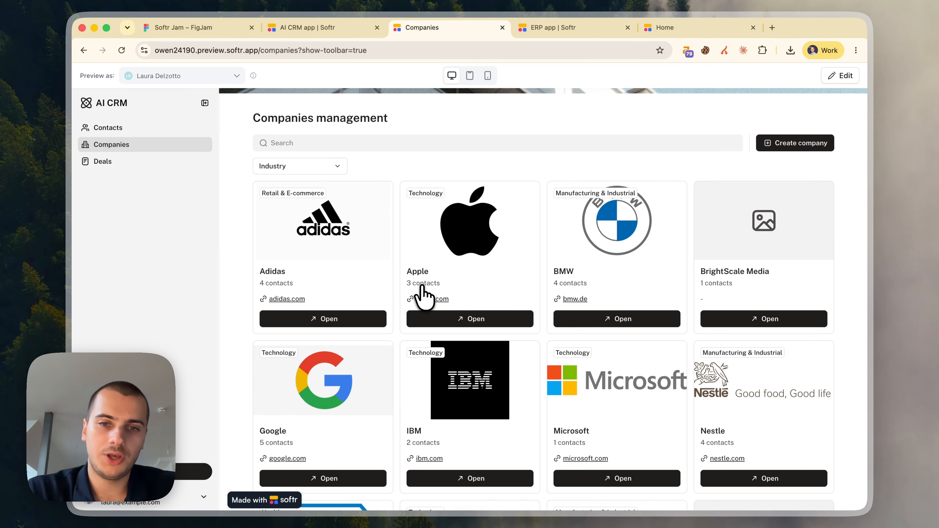
pyautogui.scroll(1, 422, 295)
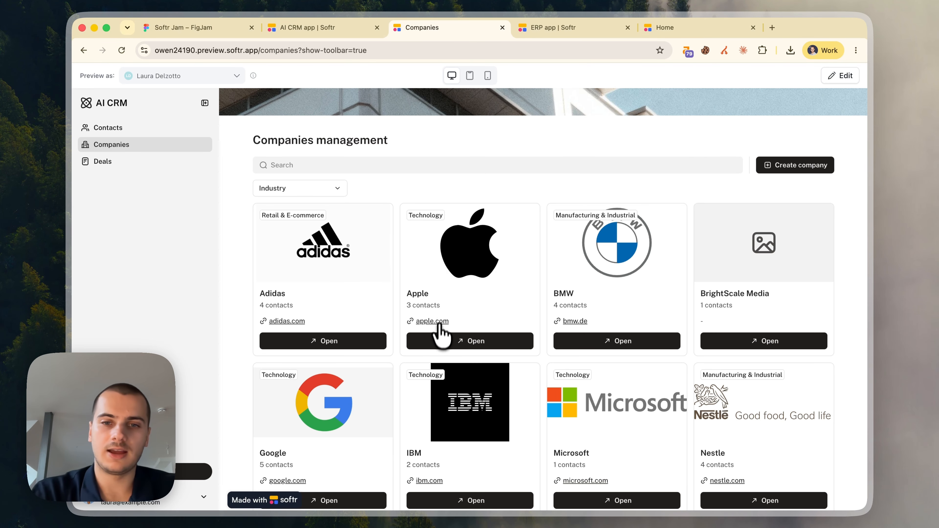
pyautogui.click(440, 341)
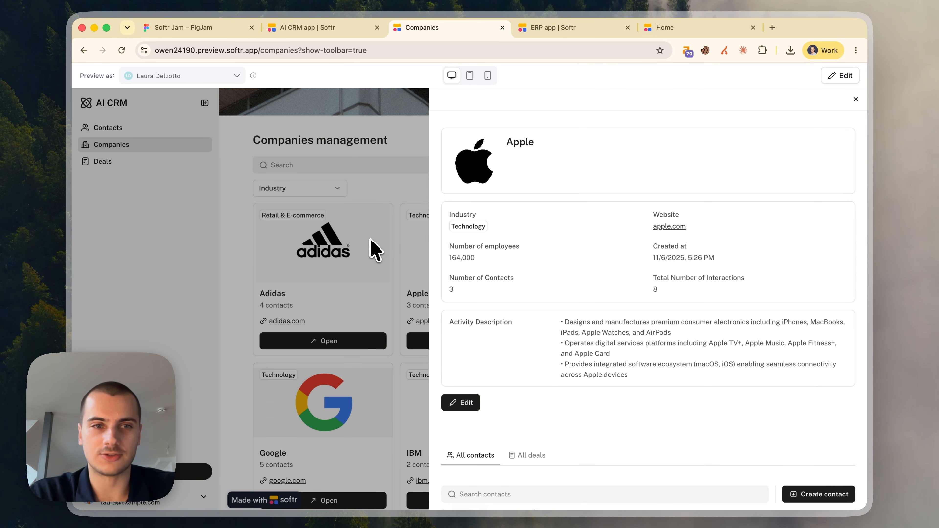
pyautogui.click(370, 239)
# Open the Deals page in the preview and look over its pipeline board
pyautogui.click(122, 161)
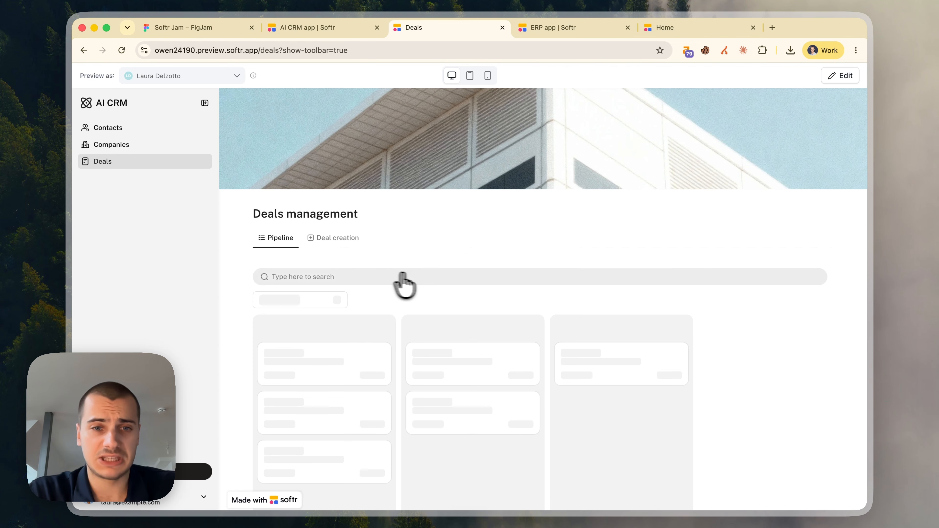
pyautogui.scroll(-5, 440, 285)
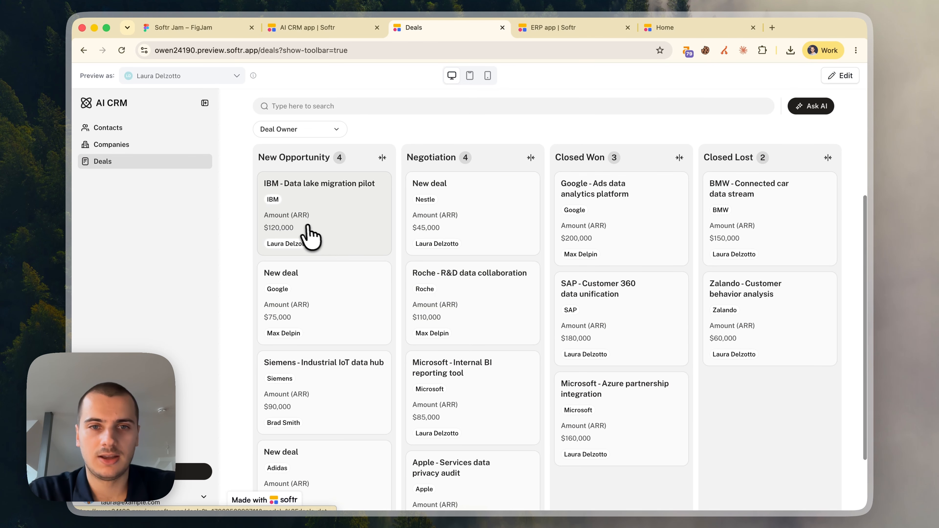
pyautogui.scroll(5, 311, 237)
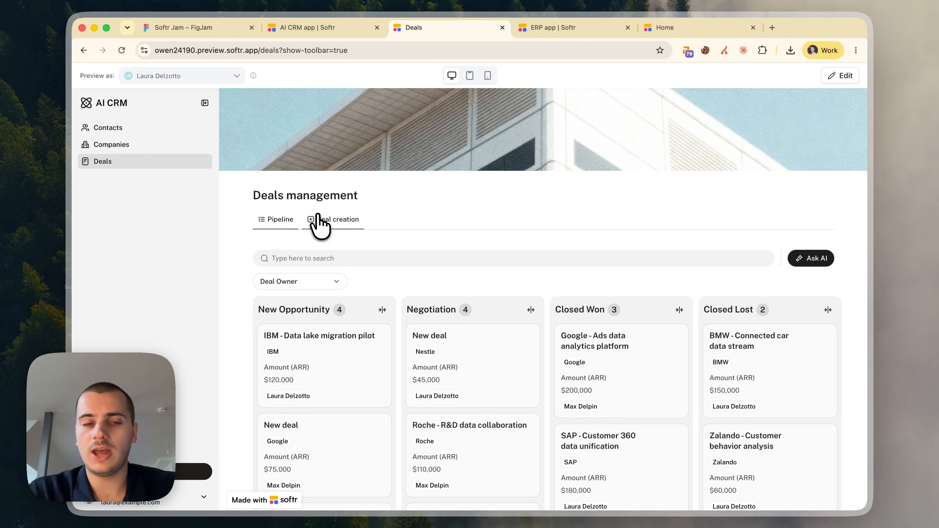
# Switch to the AI CRM app editor and open the Deals page
pyautogui.click(307, 28)
pyautogui.click(88, 107)
pyautogui.click(167, 227)
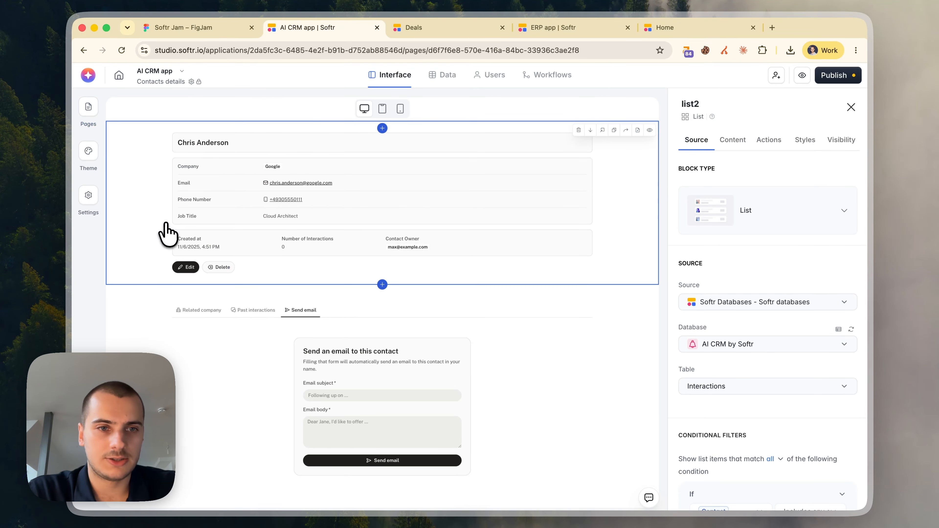
pyautogui.scroll(-2, 274, 277)
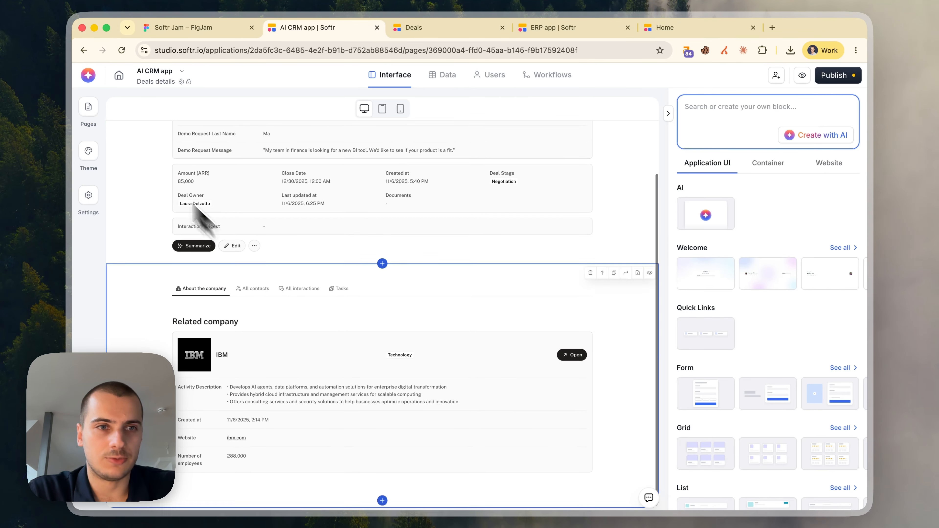
pyautogui.click(89, 111)
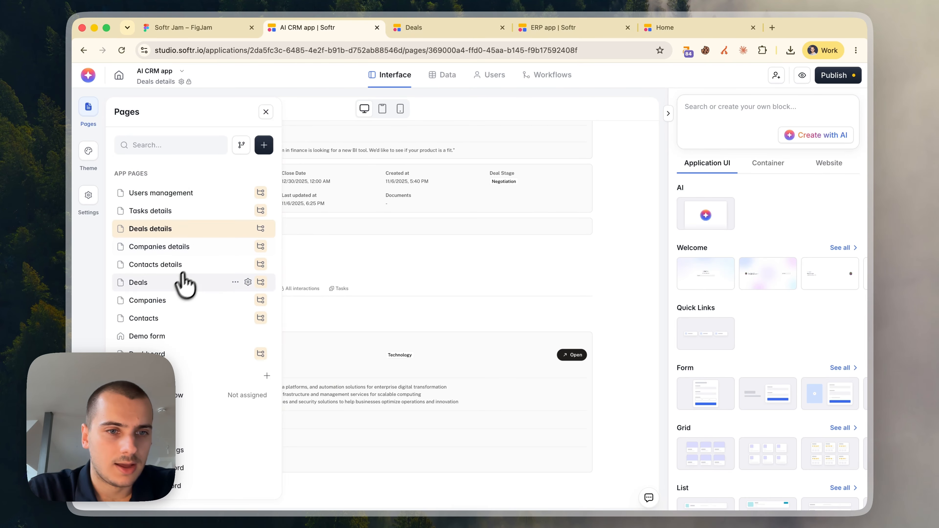
pyautogui.click(173, 286)
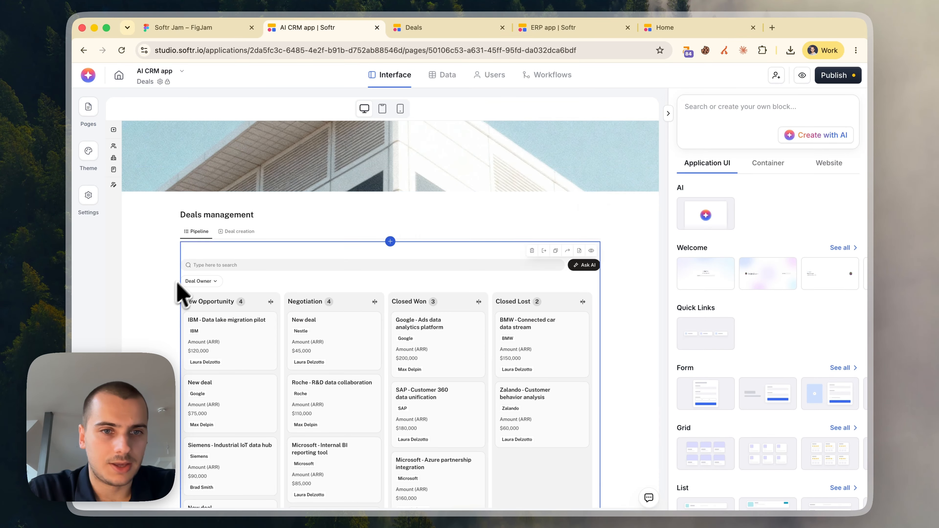
# Add a new tab named Table with a table icon to the Deals management tab container
pyautogui.click(277, 220)
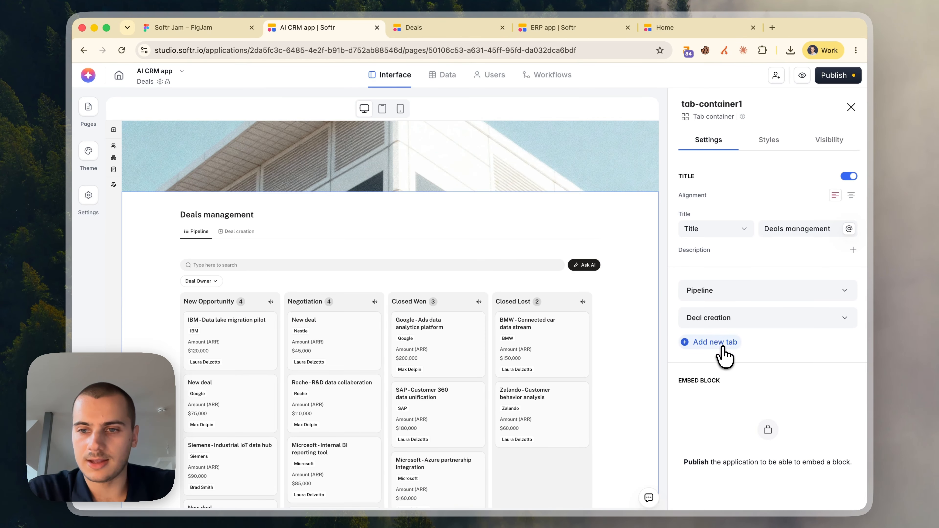
pyautogui.click(719, 343)
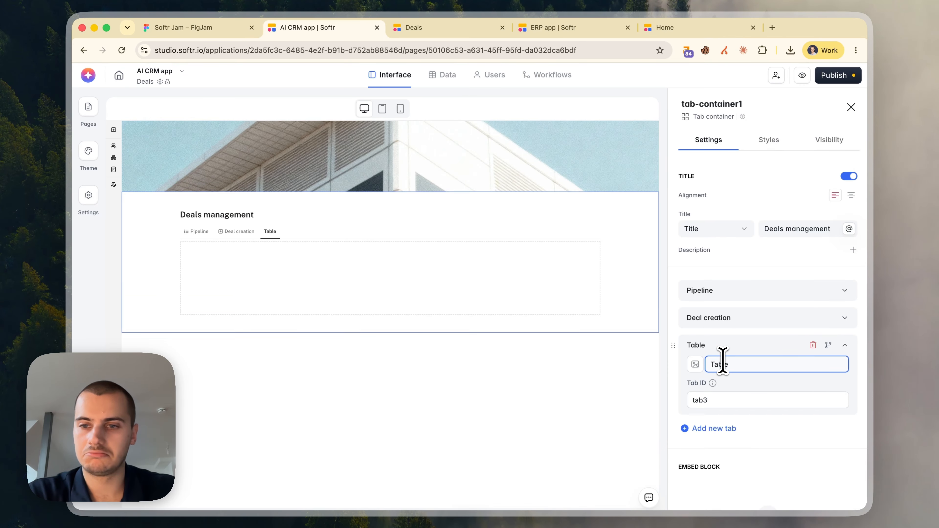
pyautogui.press('Tab')
pyautogui.click(697, 364)
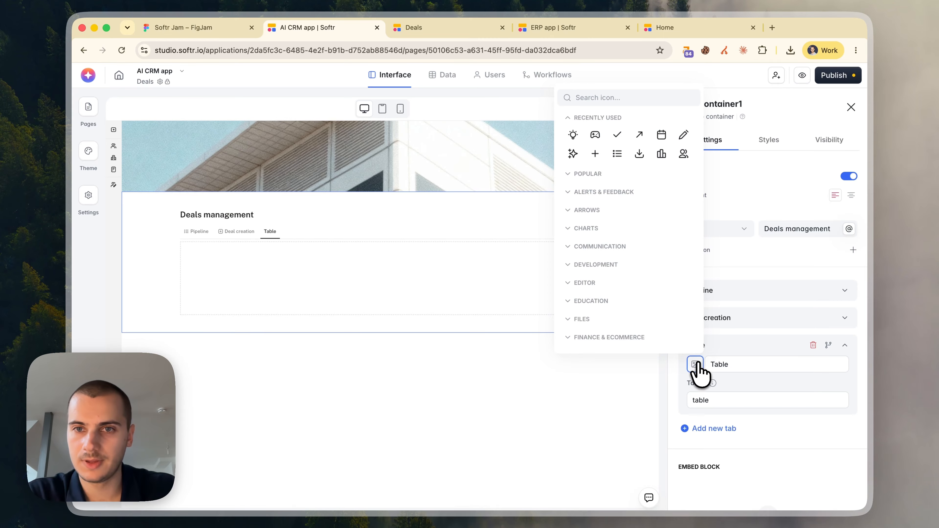
pyautogui.click(600, 98)
pyautogui.write('table')
pyautogui.click(567, 120)
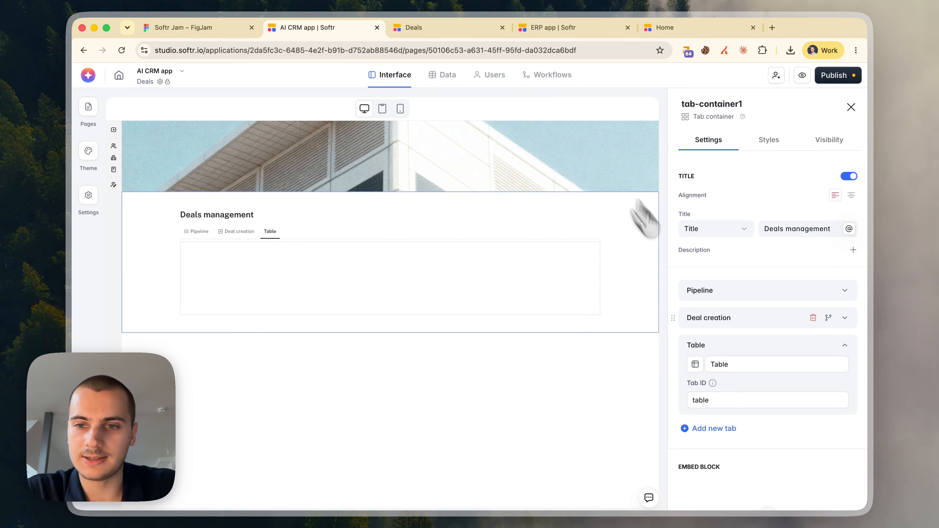
# Move the Table tab between Pipeline and Deal creation, and open the block library for the tab's empty area
pyautogui.moveTo(674, 340); pyautogui.dragTo(675, 311)
pyautogui.click(229, 269)
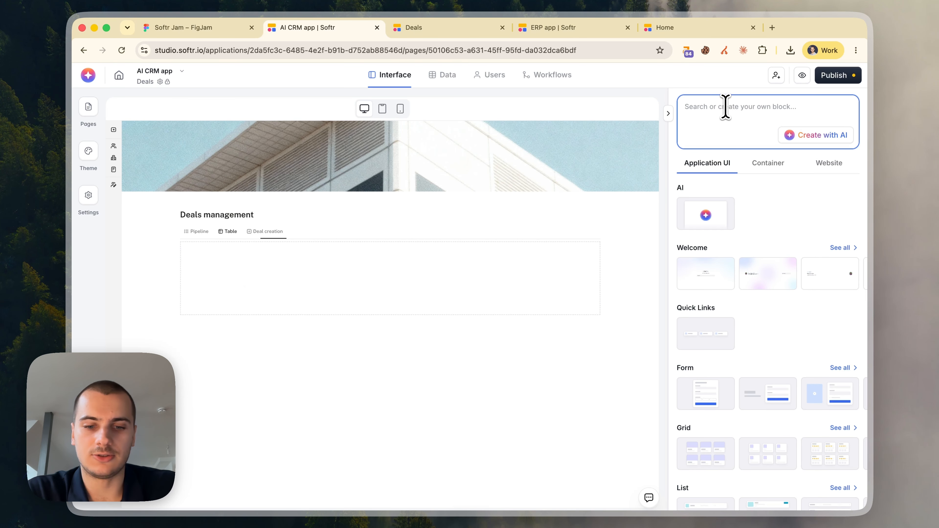
# Add a Table block to the Table tab's empty area and set its source table to Deals
pyautogui.write('table')
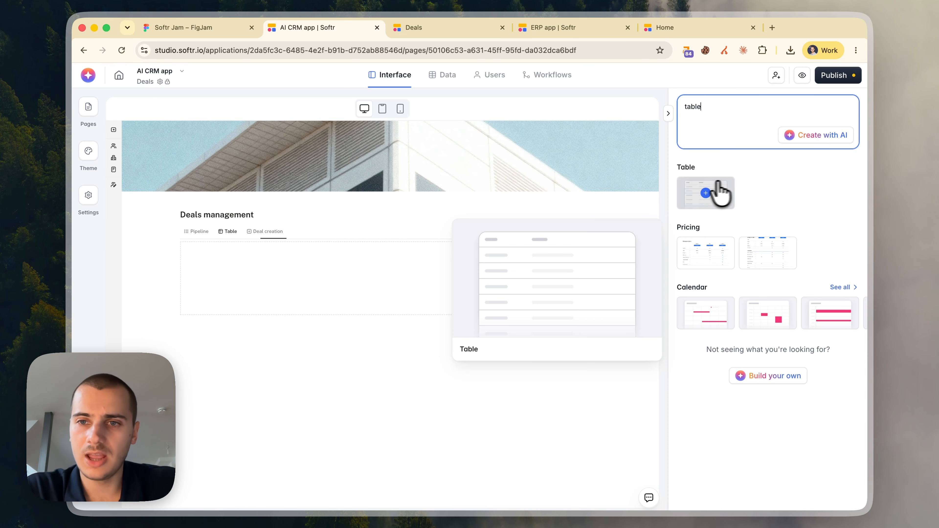
pyautogui.click(704, 194)
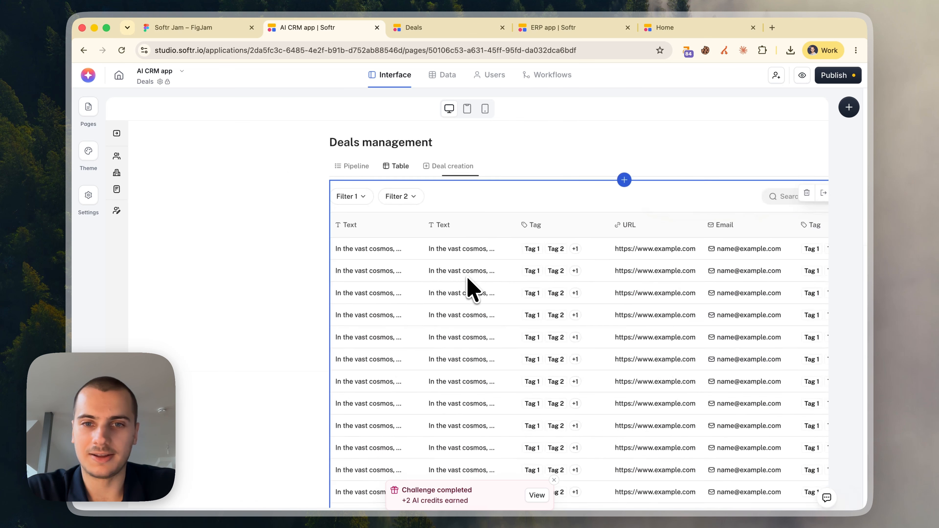
pyautogui.click(745, 392)
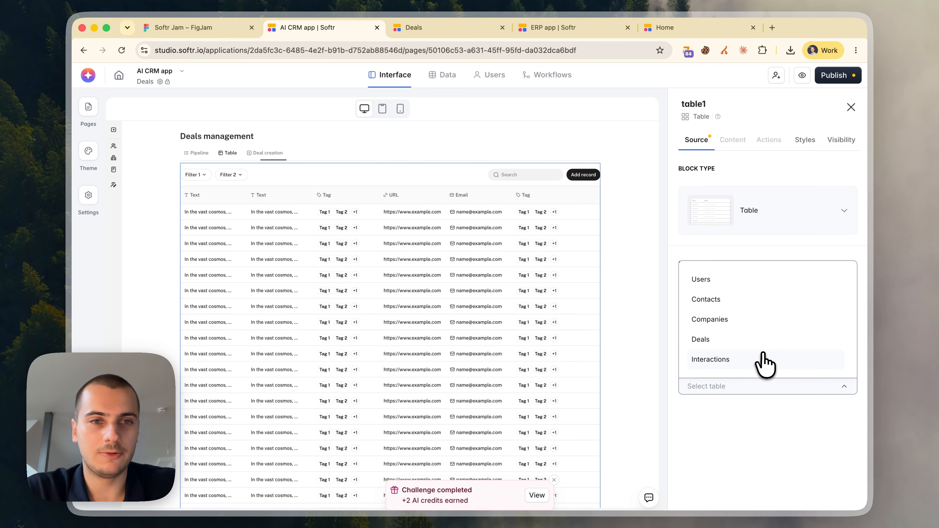
pyautogui.click(711, 340)
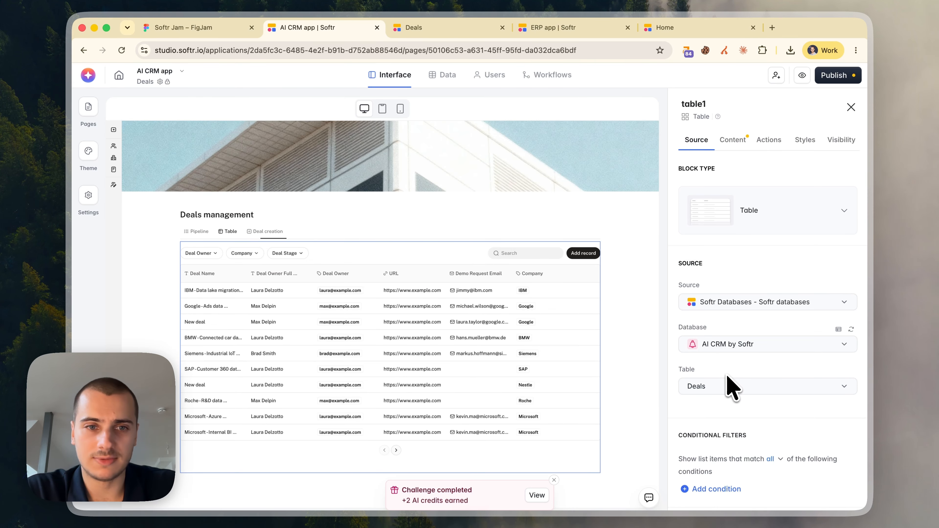
# Remove the URL, Deal Owner tag and Demo Request Email fields from the table, and relabel Deal Owner Full Name as Deal Owner
pyautogui.click(732, 139)
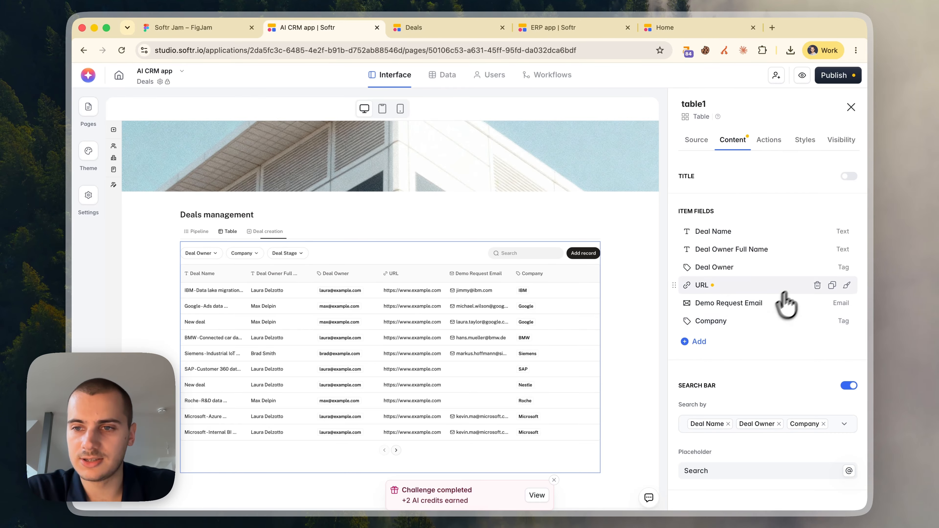
pyautogui.click(816, 284)
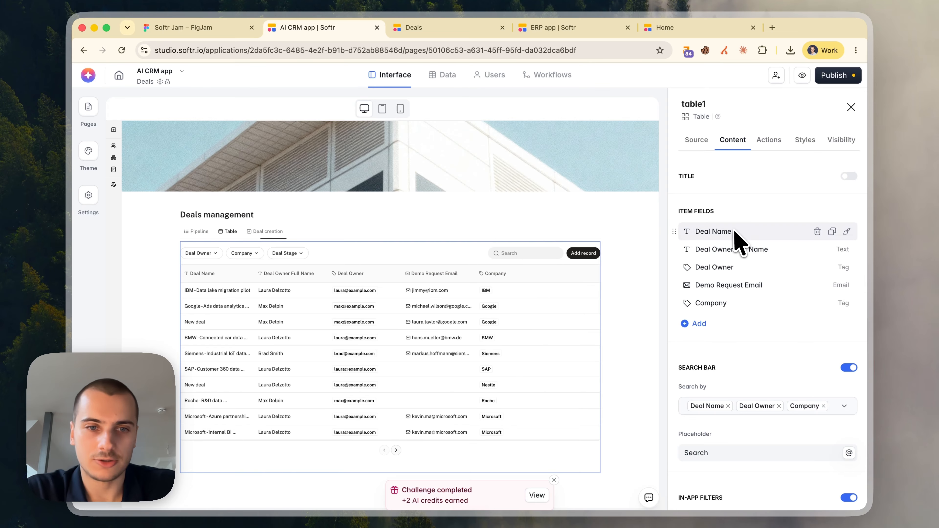
pyautogui.click(758, 249)
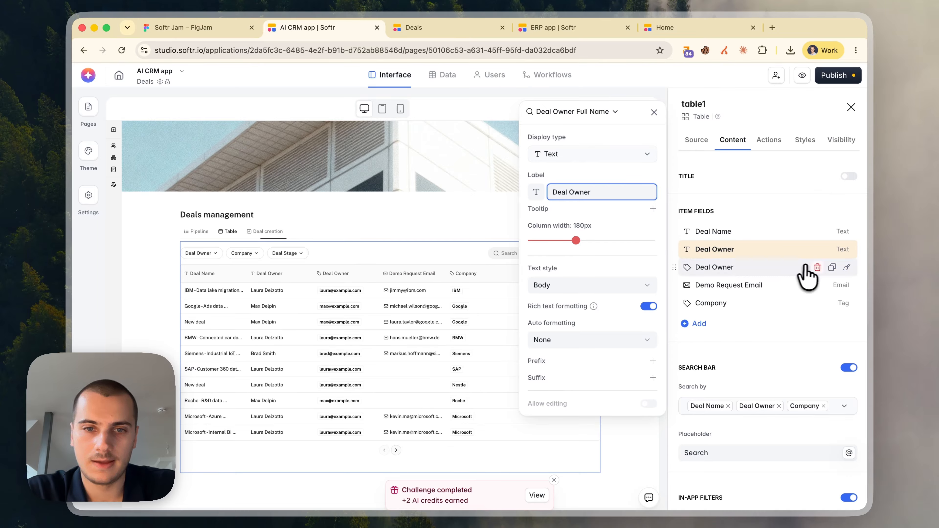
pyautogui.click(817, 268)
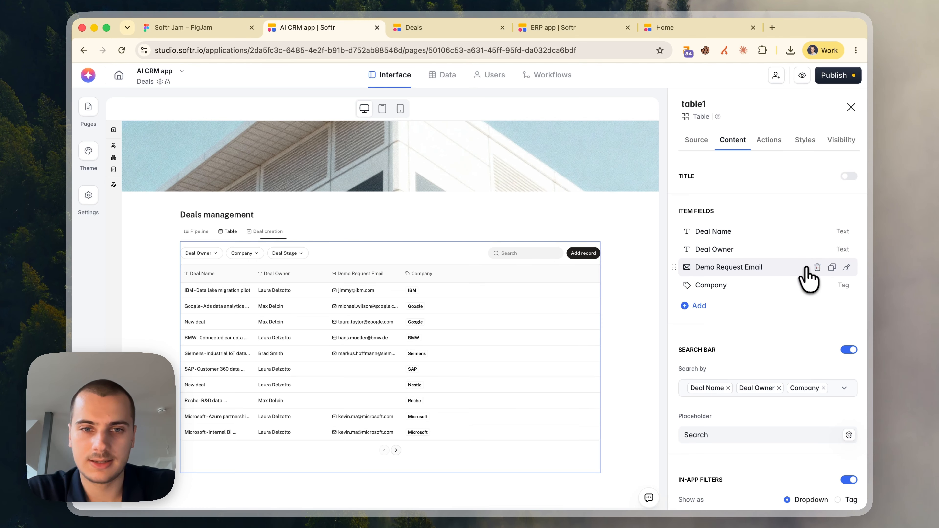
pyautogui.click(817, 267)
# Add the Deal Stage field to the table's item fields
pyautogui.click(691, 288)
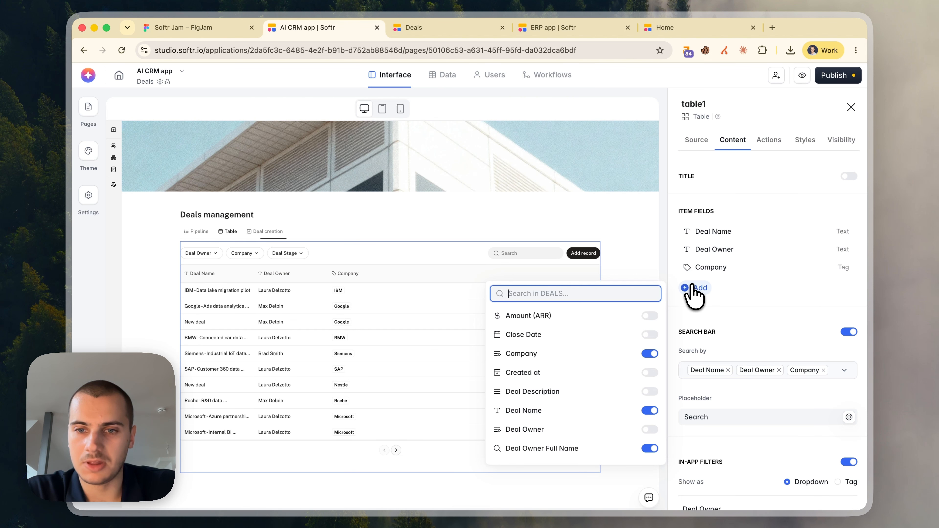
pyautogui.scroll(-5, 604, 354)
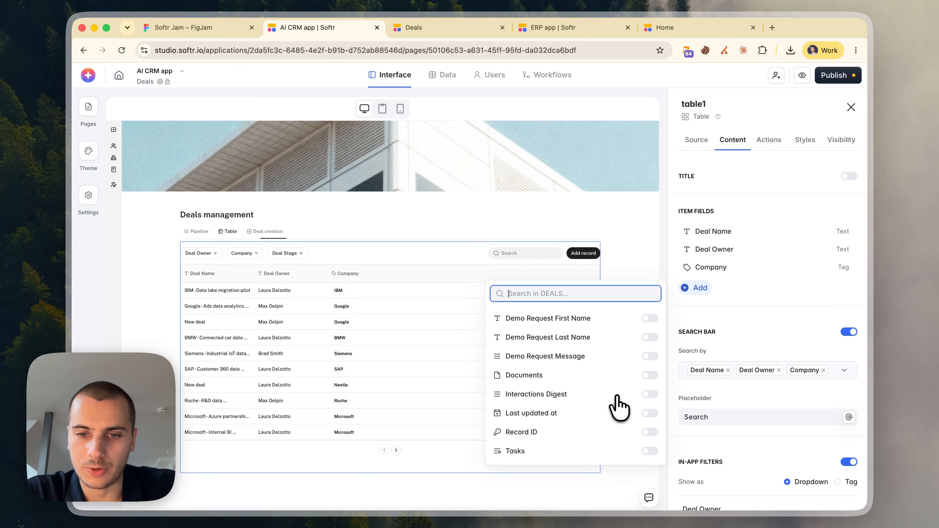
pyautogui.scroll(3, 619, 407)
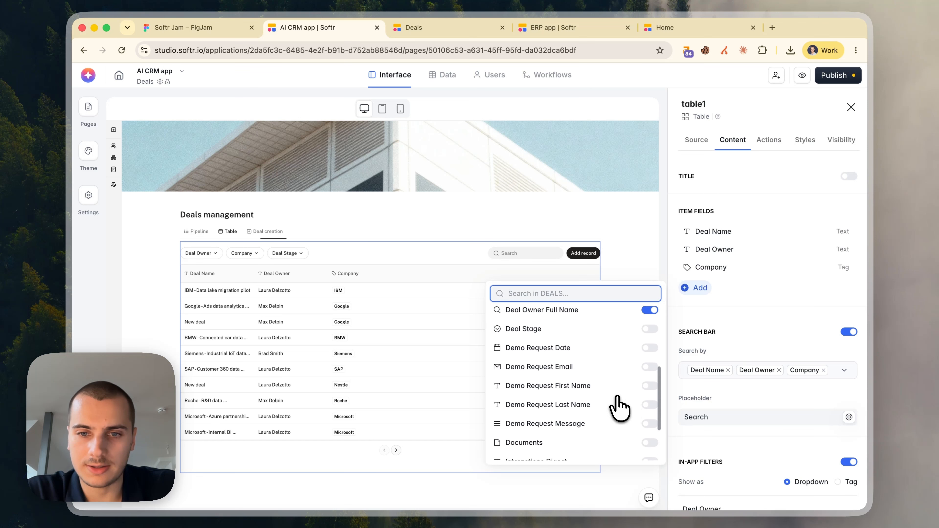
pyautogui.click(650, 383)
pyautogui.click(764, 326)
# Review the table's search bar and in-app filter settings, including the options of the Deal Owner filter
pyautogui.scroll(-3, 765, 325)
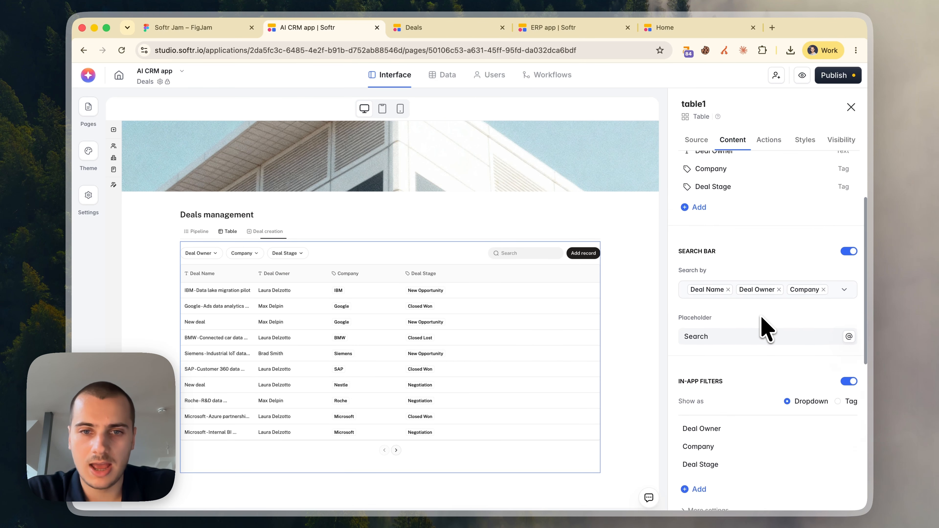
pyautogui.scroll(-4, 692, 374)
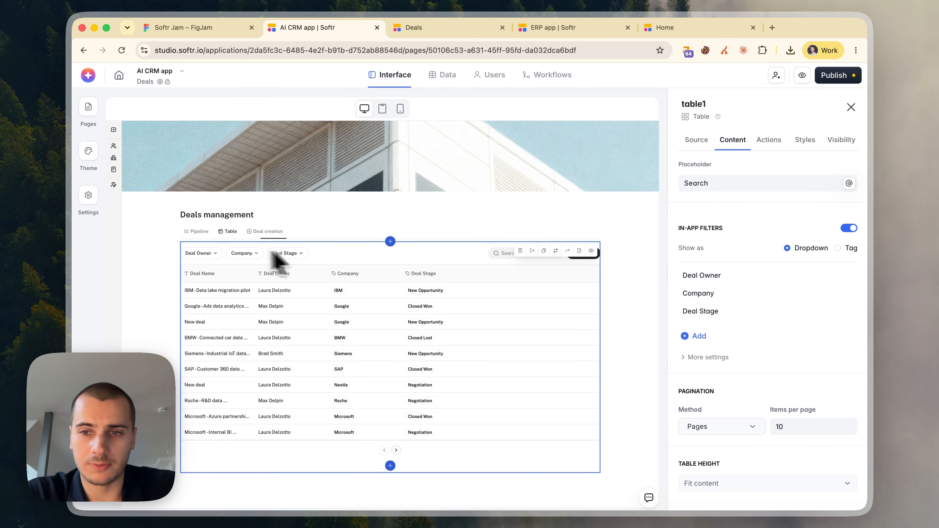
pyautogui.click(745, 278)
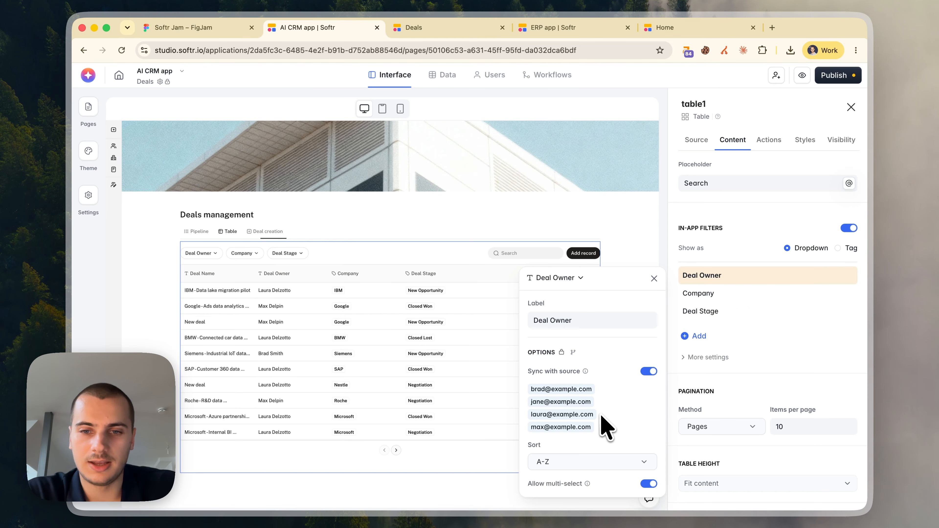
pyautogui.click(654, 278)
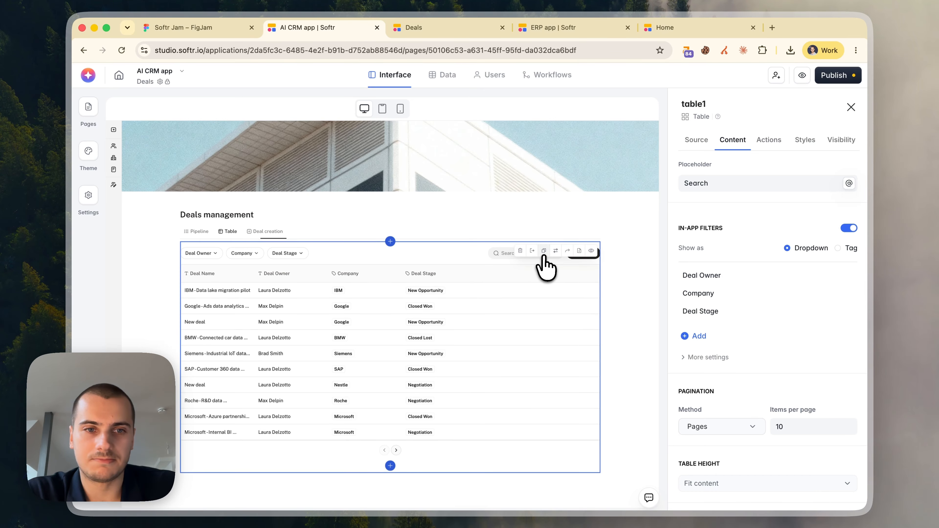
# Switch to the Deals preview and look over the deals table in the Table tab
pyautogui.click(420, 28)
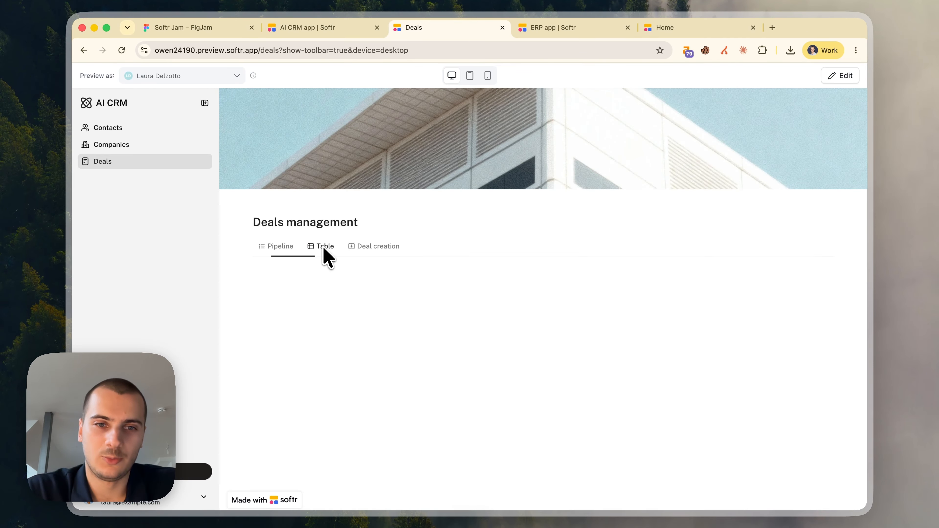
pyautogui.click(322, 246)
pyautogui.scroll(-3, 423, 326)
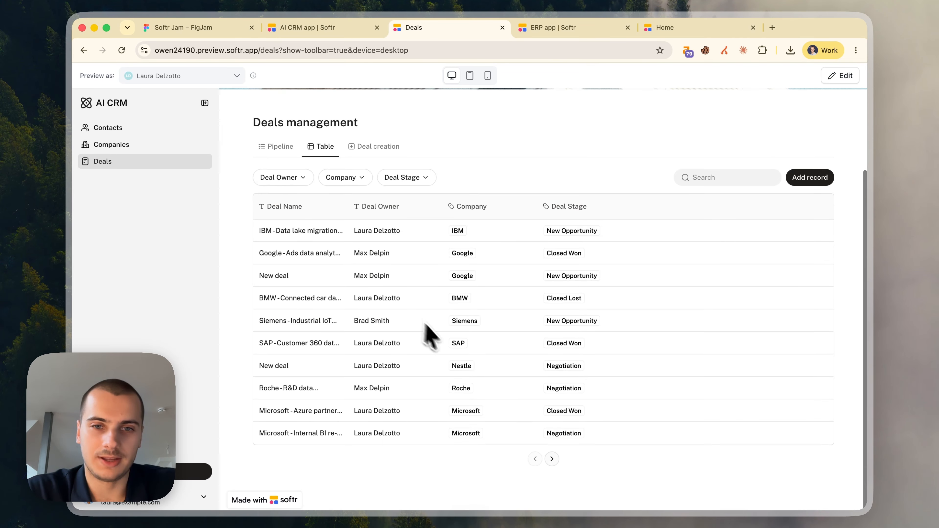
# Switch back to the AI CRM app editor and enable the table's expand button on hover, with Deals details as its open page
pyautogui.click(331, 30)
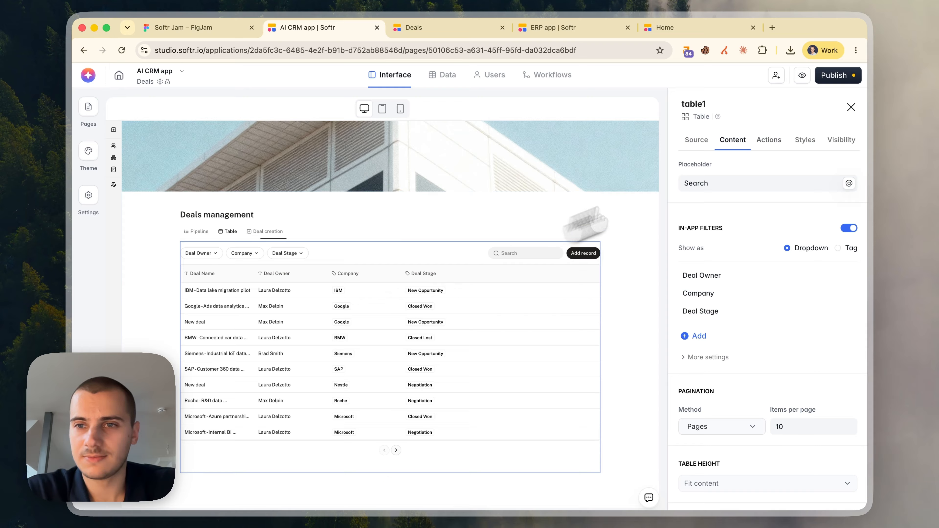
pyautogui.click(768, 140)
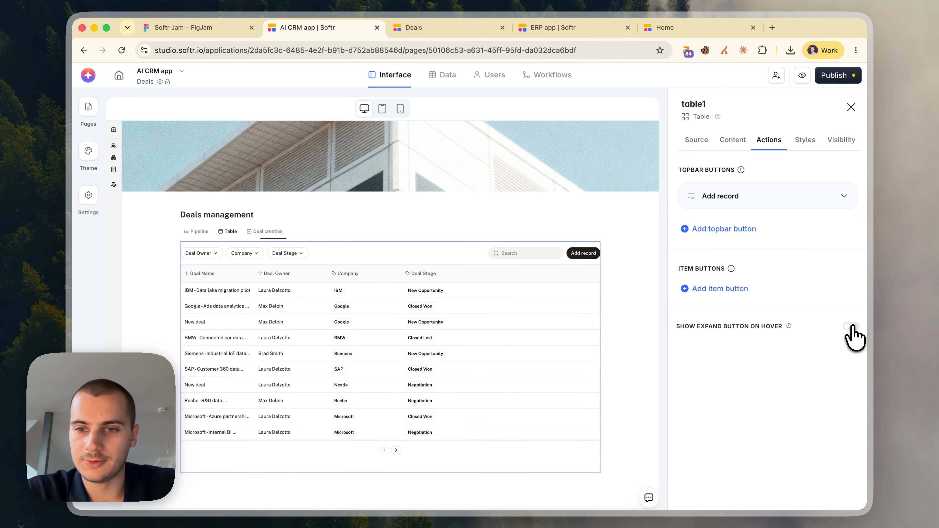
pyautogui.click(852, 326)
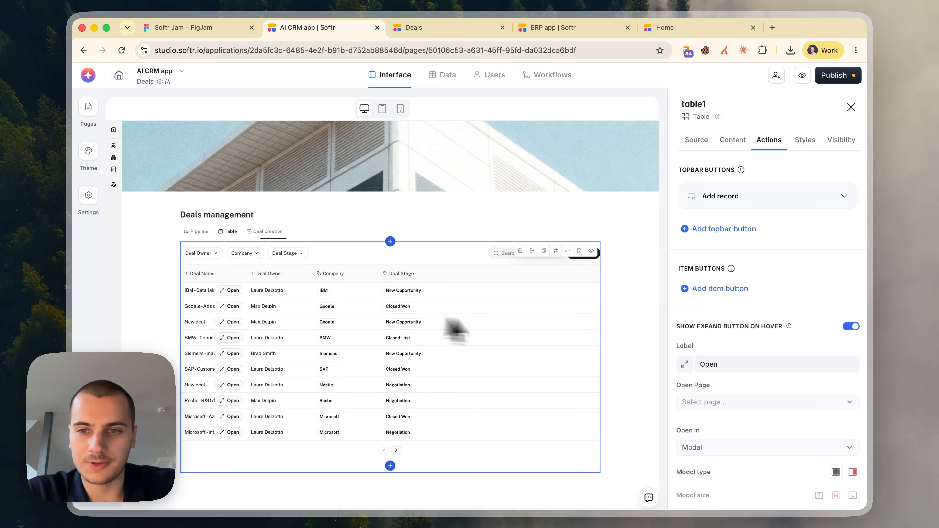
pyautogui.click(711, 402)
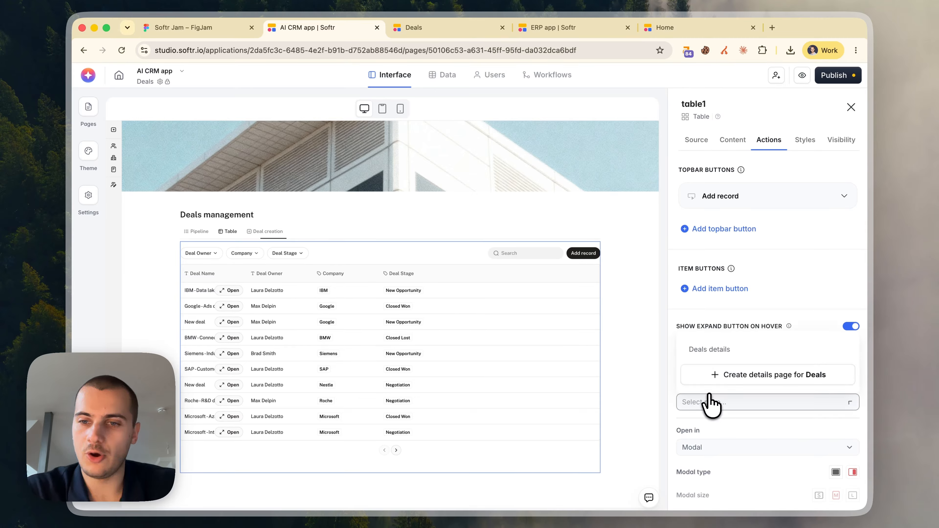
pyautogui.click(731, 351)
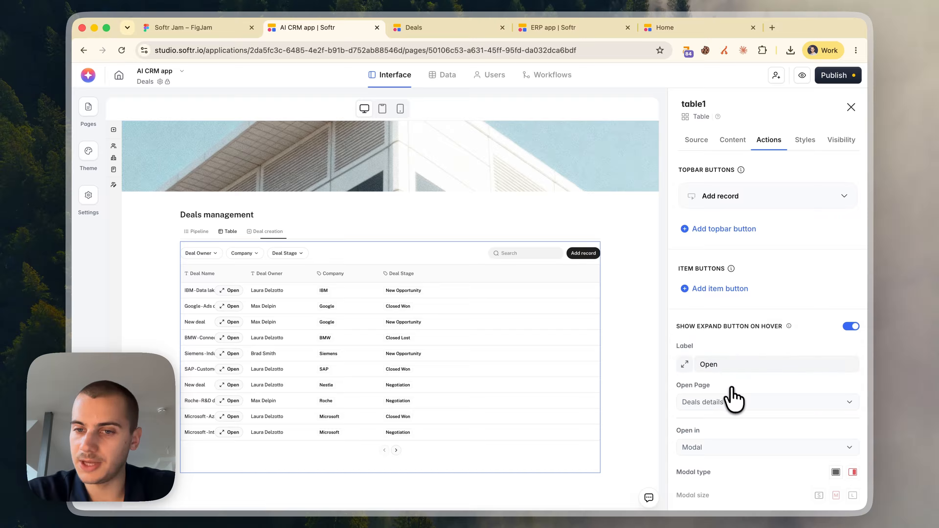
# Open the Deals details page and view the source settings of its item details block
pyautogui.click(84, 107)
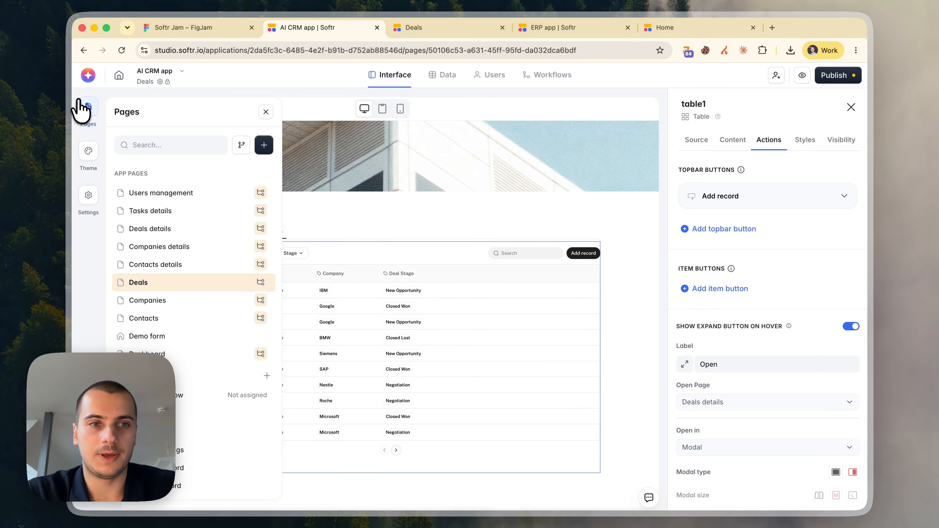
pyautogui.click(174, 230)
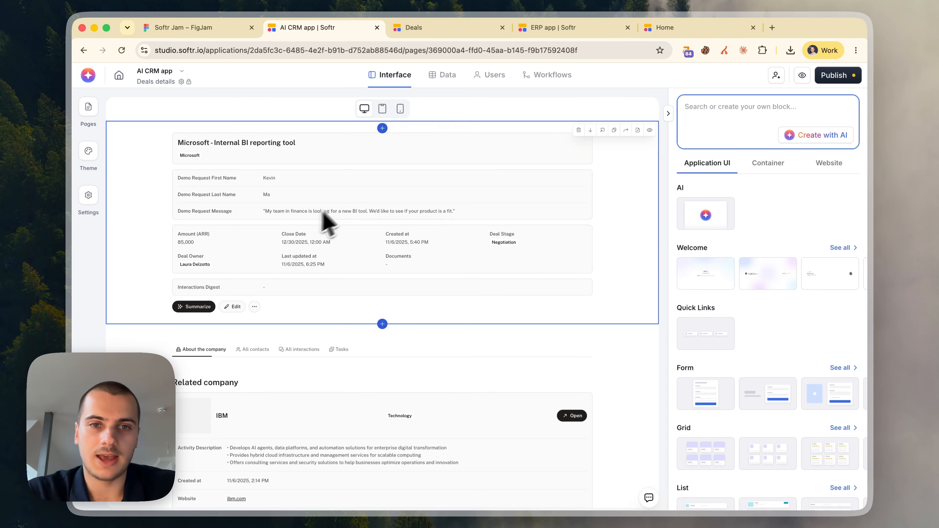
pyautogui.click(385, 194)
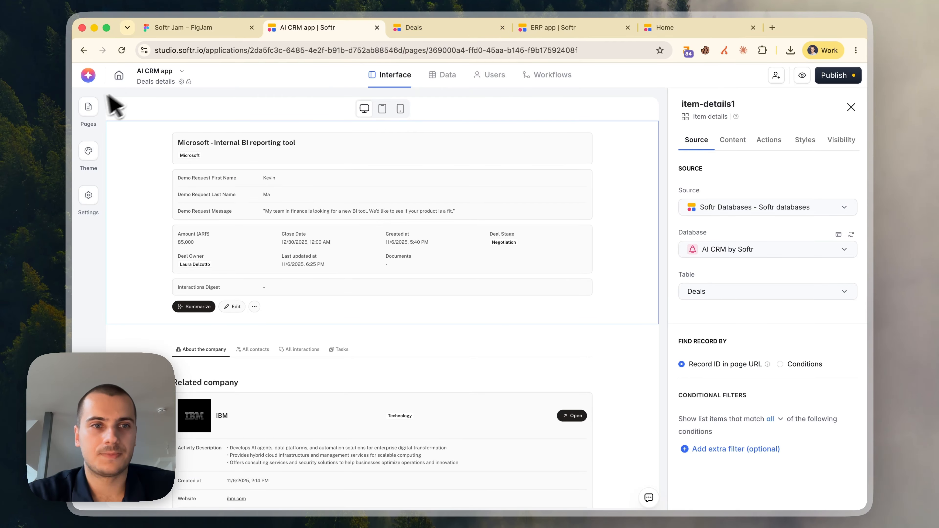
# Find the Log in page among the app's utility pages, open it and select its Sign In block
pyautogui.click(88, 108)
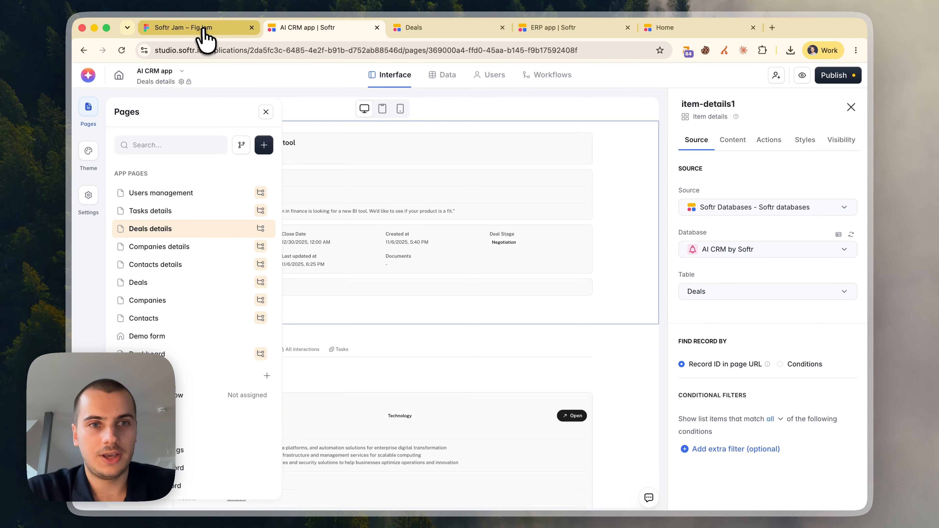
pyautogui.scroll(-3, 182, 340)
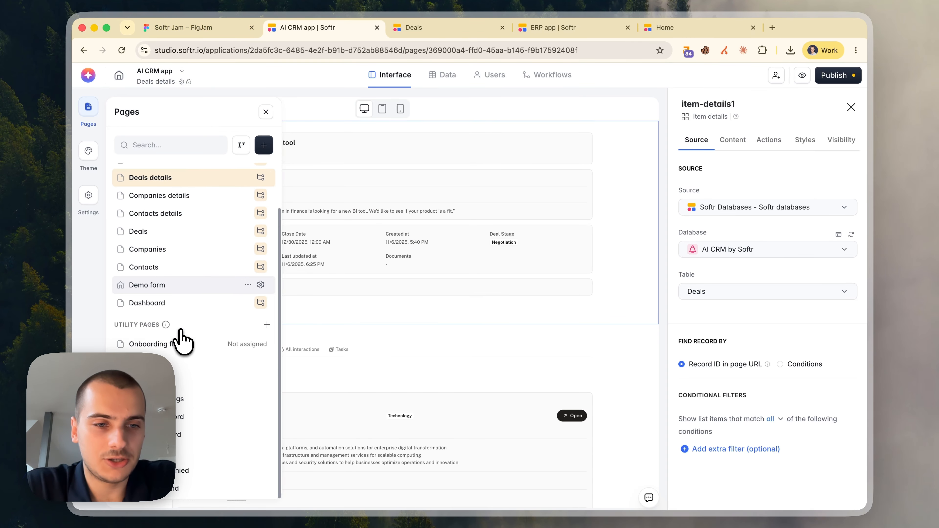
pyautogui.moveTo(165, 325)
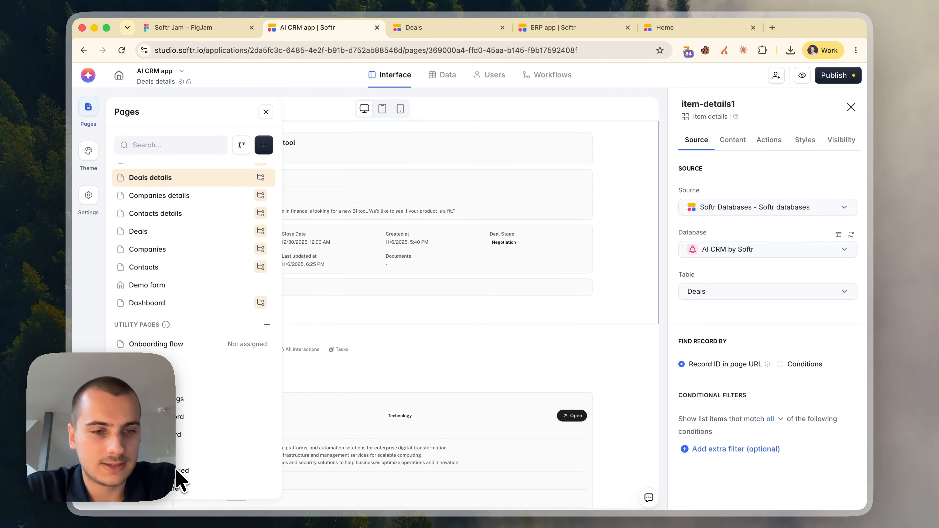
pyautogui.click(202, 319)
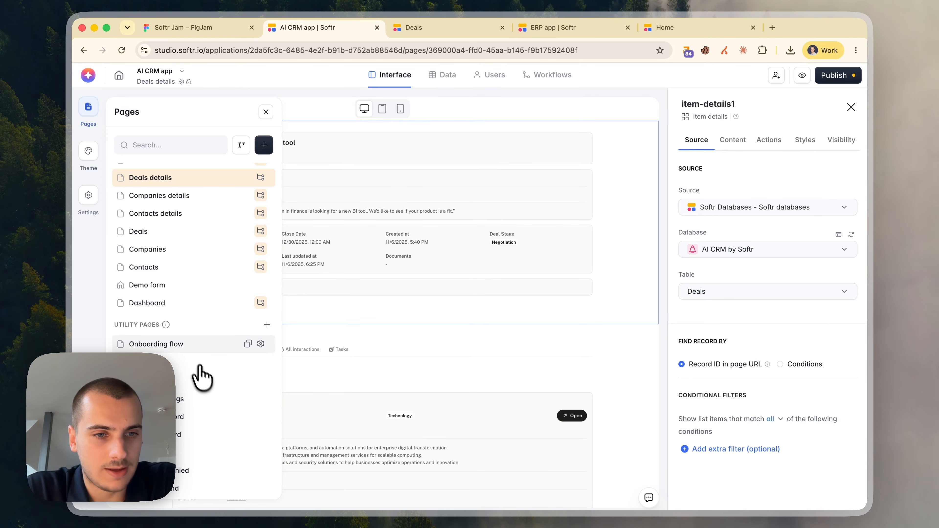
pyautogui.click(196, 363)
pyautogui.click(321, 278)
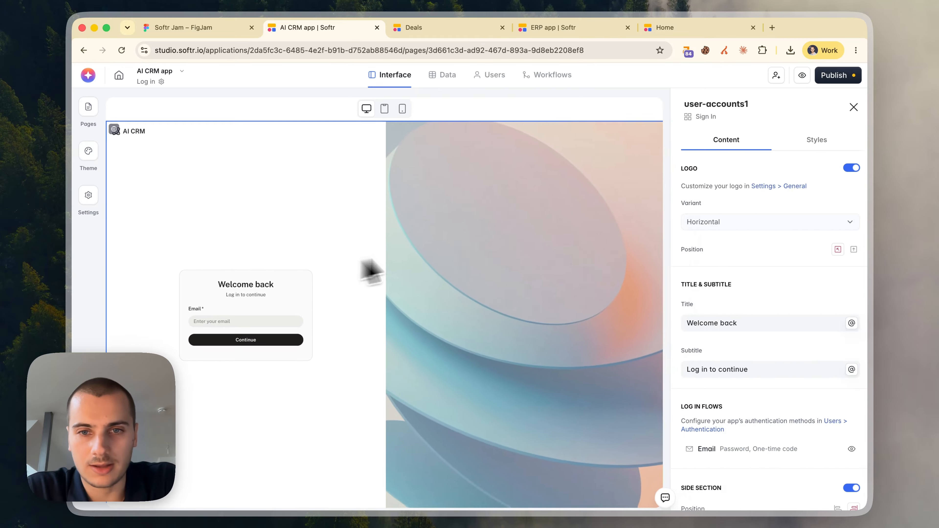
# Look through the Sign In block's content and style settings
pyautogui.scroll(-5, 717, 296)
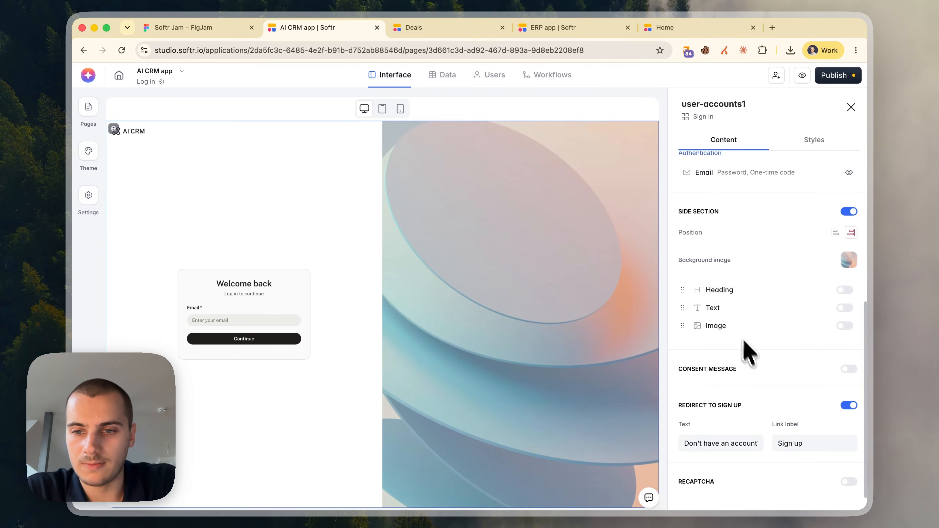
pyautogui.scroll(-1, 750, 359)
pyautogui.scroll(8, 766, 333)
pyautogui.click(817, 143)
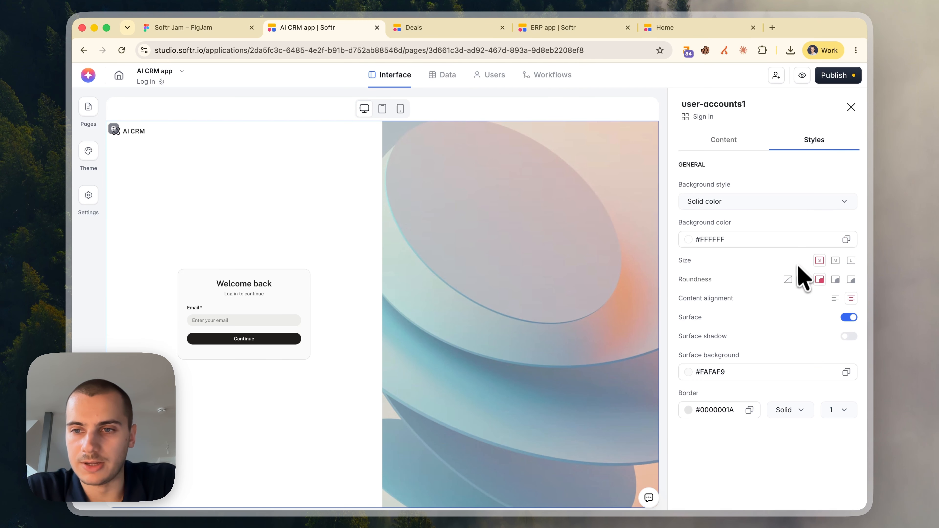
pyautogui.click(717, 145)
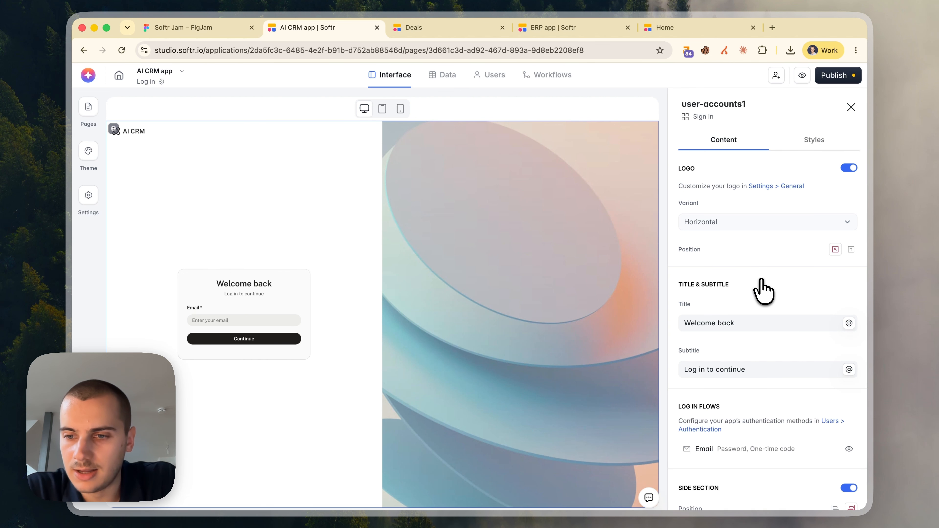
# Turn off the Sign In block's side section and select its title text
pyautogui.scroll(-3, 762, 290)
pyautogui.click(849, 365)
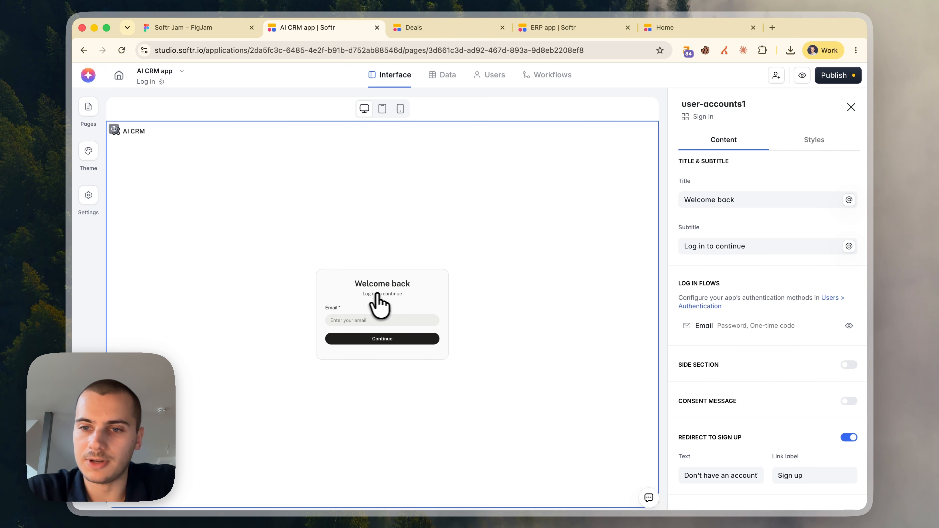
pyautogui.tripleClick(738, 200)
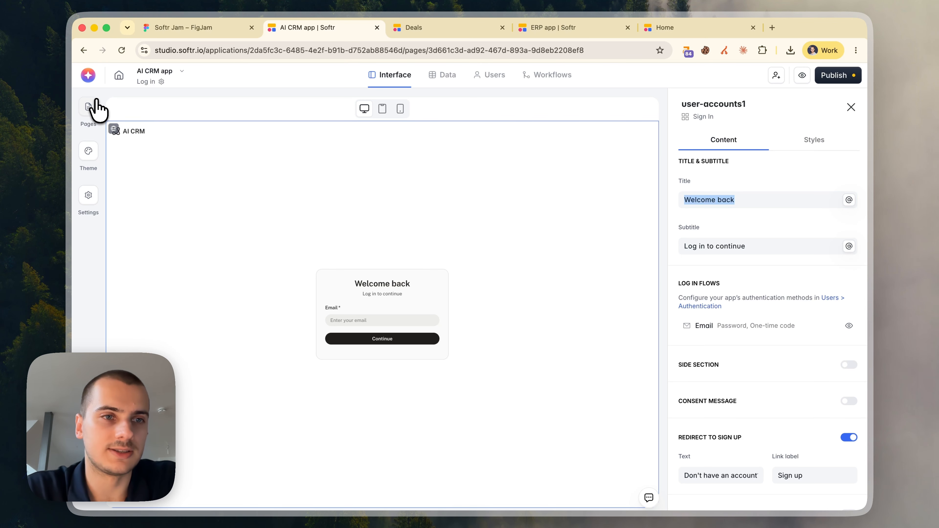
# Review the app's login, authentication method and sign-up options in its user authentication settings
pyautogui.click(92, 107)
pyautogui.scroll(-3, 181, 442)
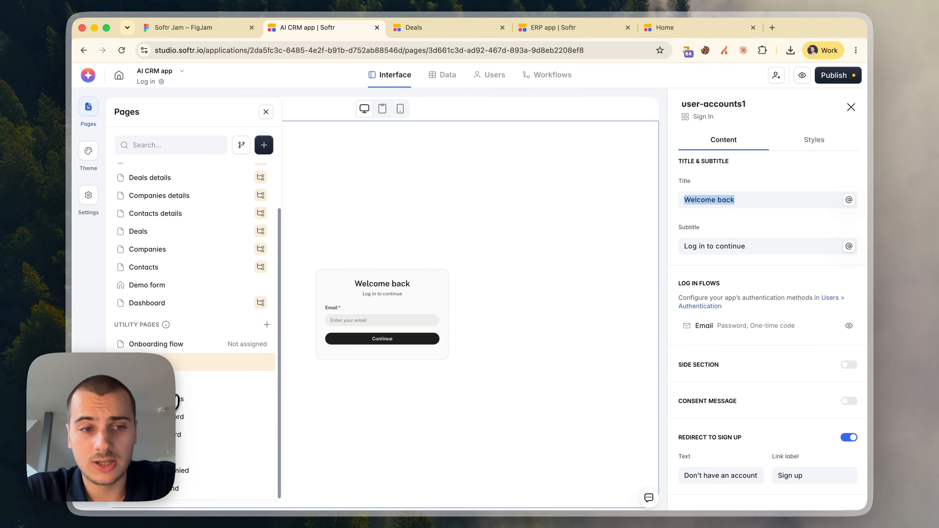
pyautogui.click(489, 75)
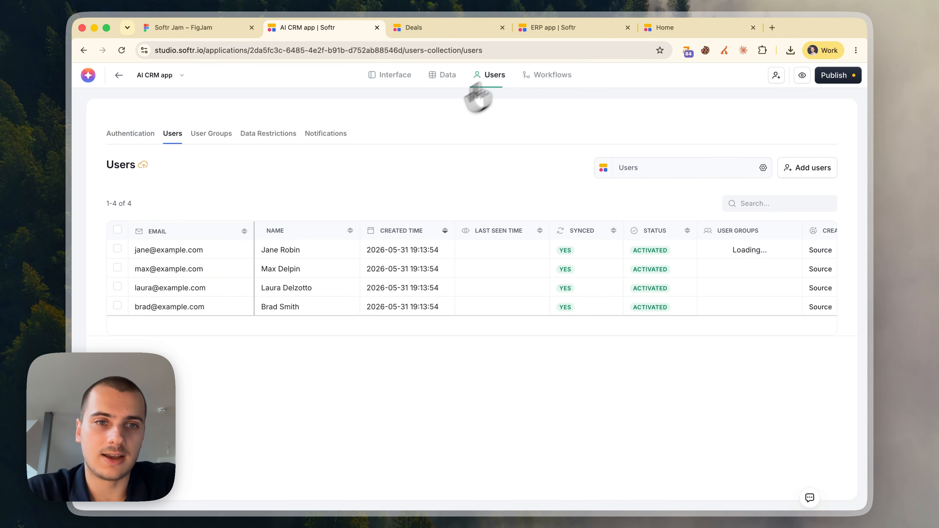
pyautogui.click(111, 134)
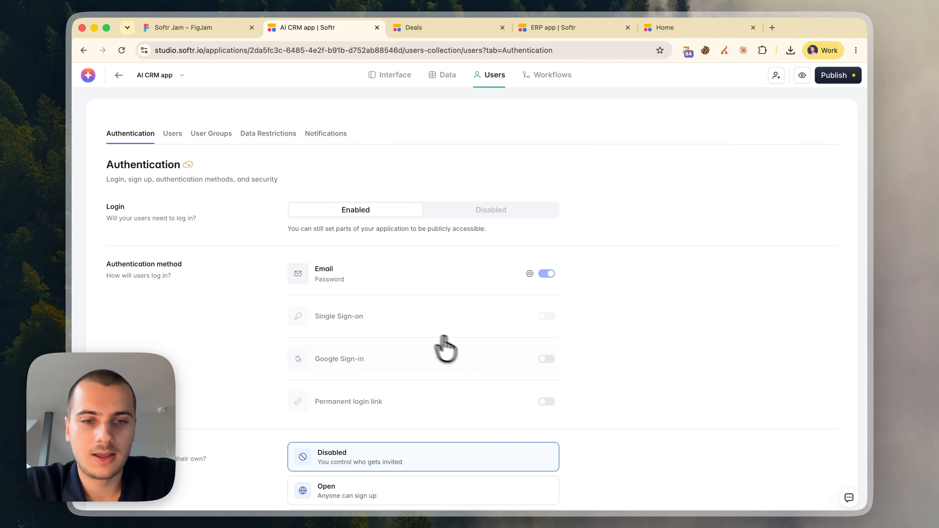
pyautogui.scroll(-4, 443, 348)
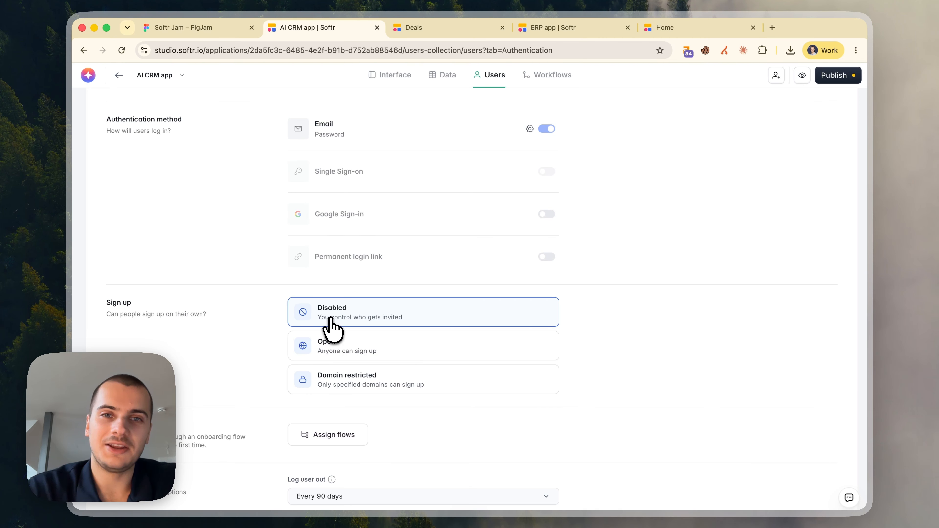
# Return to the interface editor and open the Account settings utility page
pyautogui.click(395, 76)
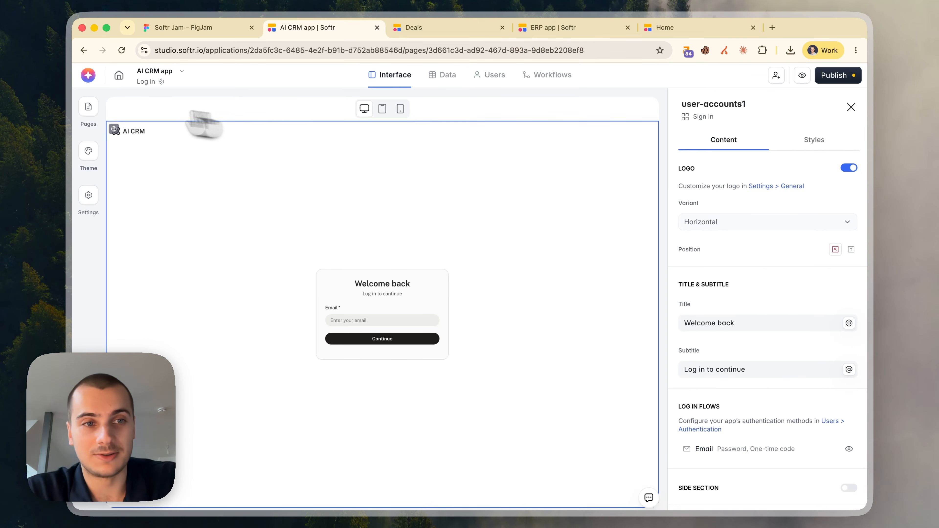
pyautogui.click(88, 107)
pyautogui.scroll(-2, 129, 348)
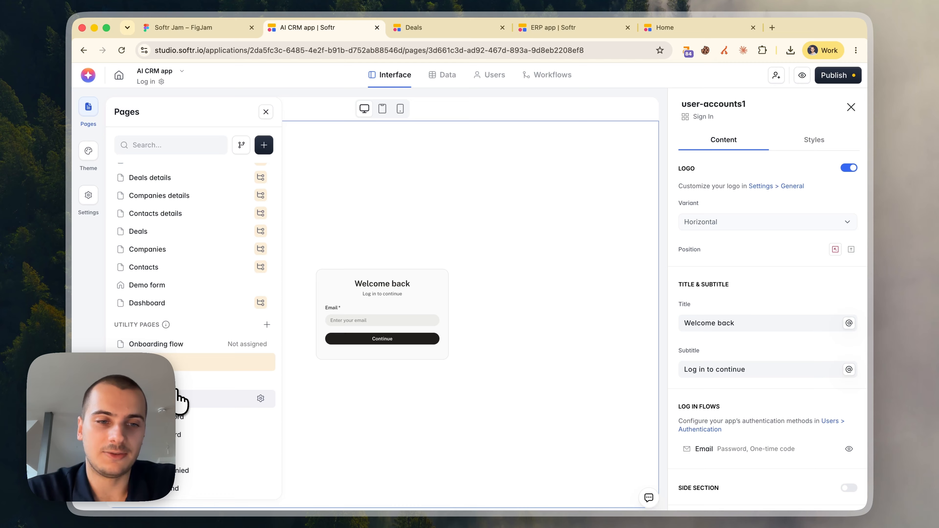
pyautogui.click(200, 401)
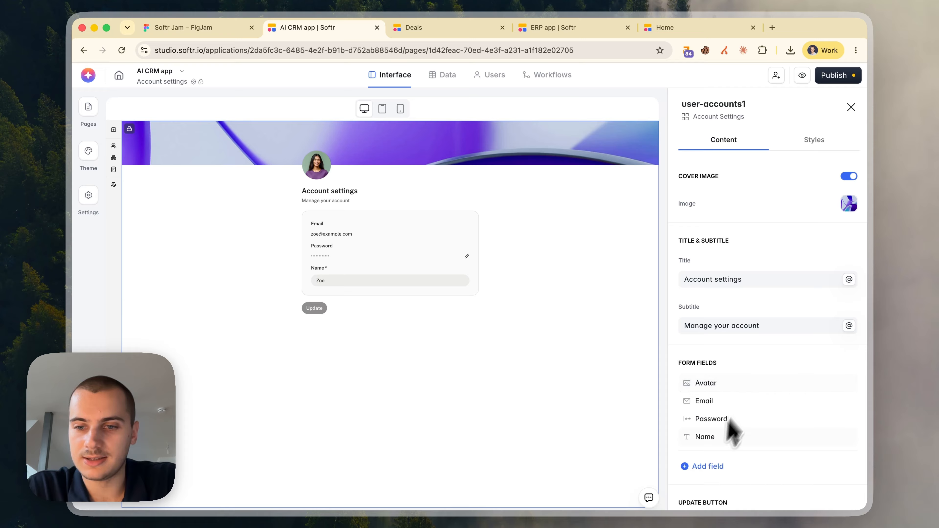
# Add the Full Name field as an input to the Account Settings form, switching the Avatar field on and back off
pyautogui.click(696, 467)
pyautogui.scroll(-2, 692, 470)
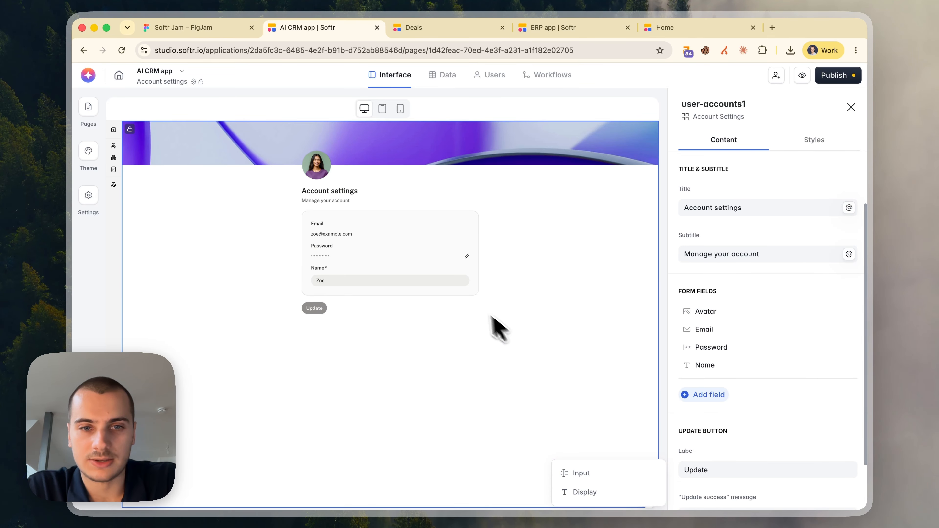
pyautogui.click(585, 474)
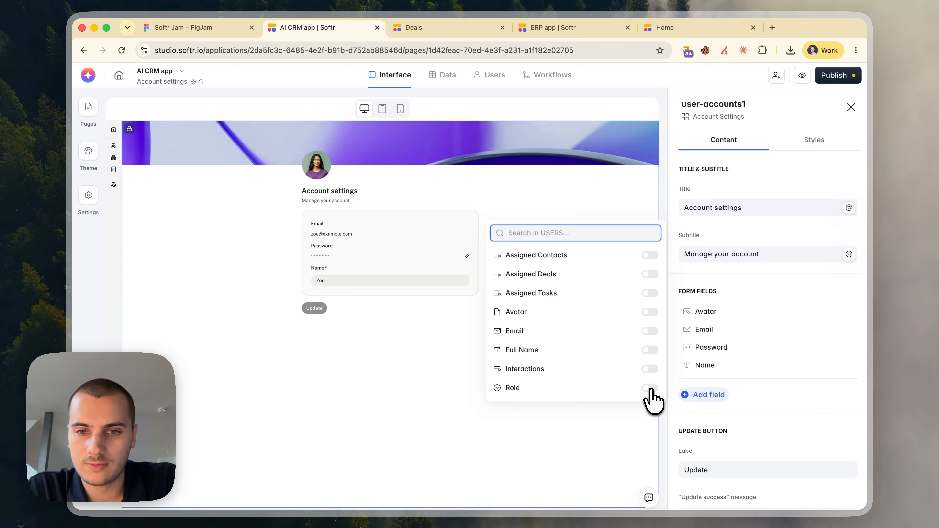
pyautogui.click(650, 349)
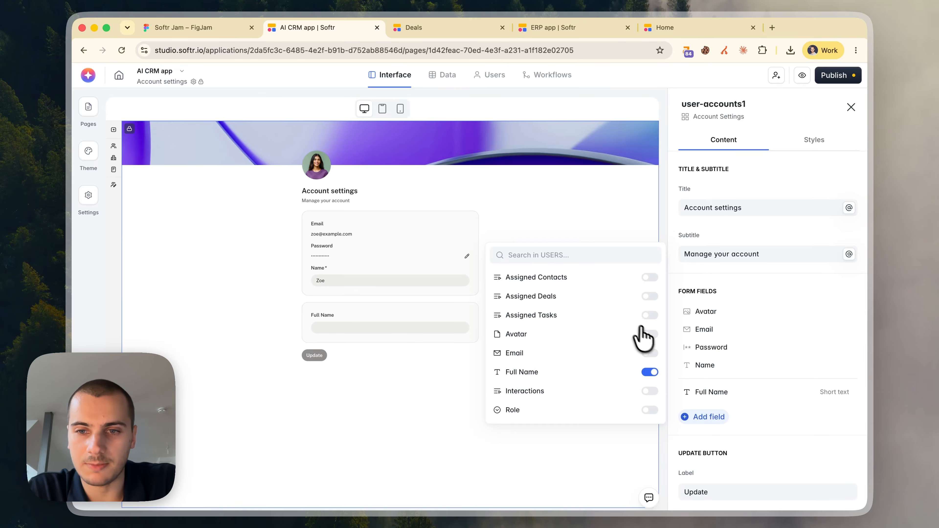
pyautogui.click(650, 334)
pyautogui.click(652, 357)
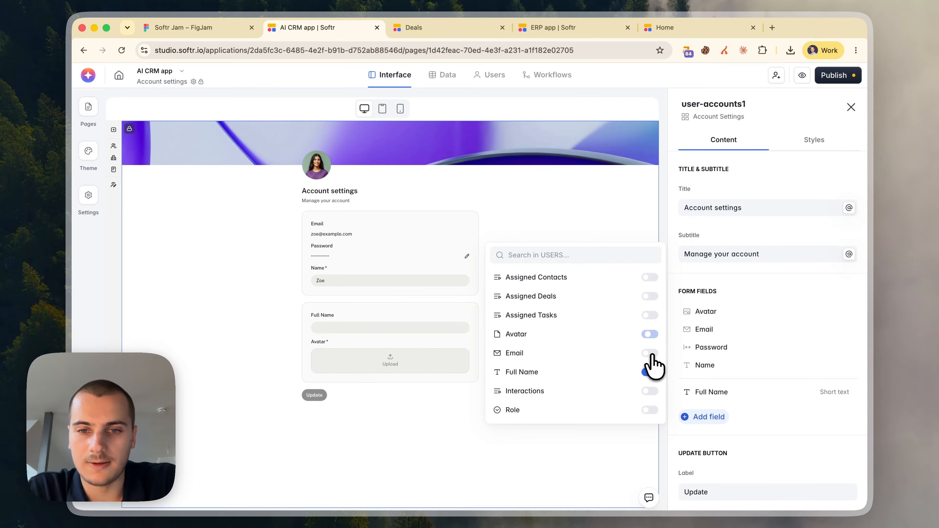
# View the Reset password utility page, followed by the Link expired page
pyautogui.click(89, 115)
pyautogui.scroll(-3, 205, 385)
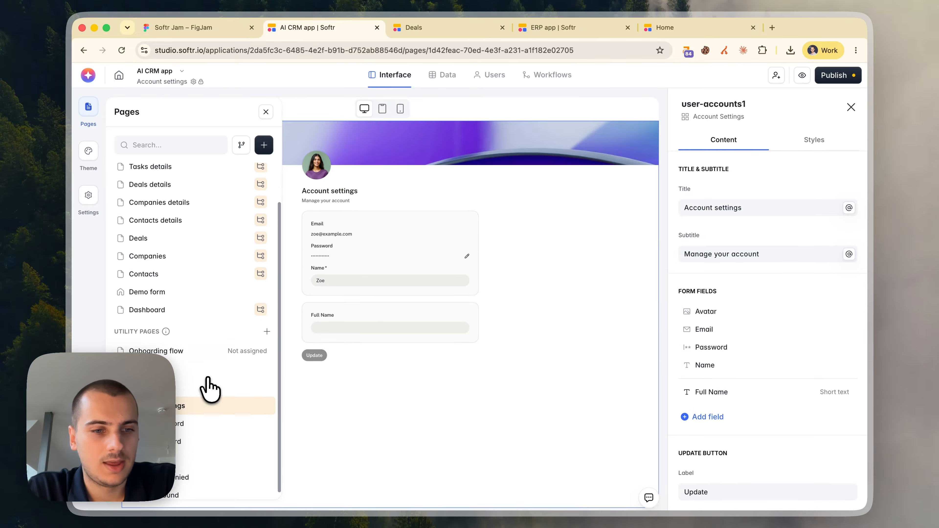
pyautogui.click(188, 434)
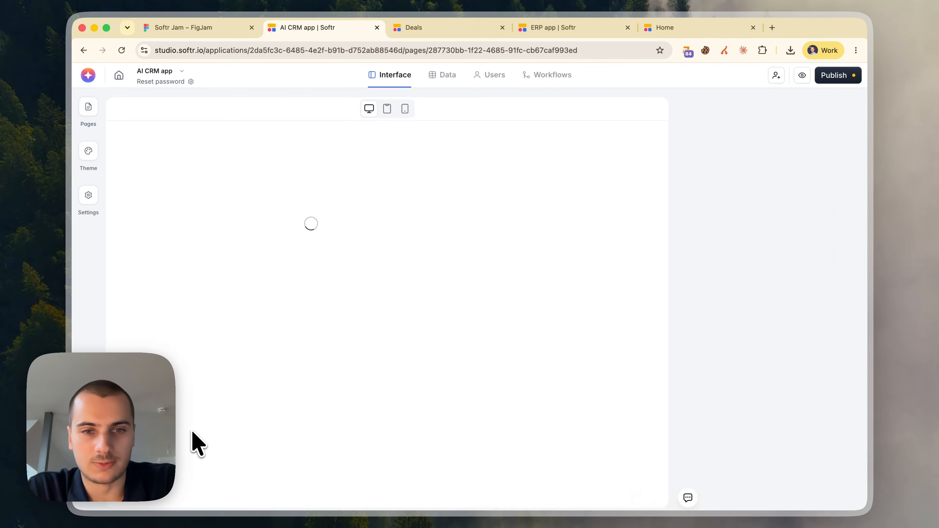
pyautogui.click(89, 111)
pyautogui.scroll(-2, 187, 365)
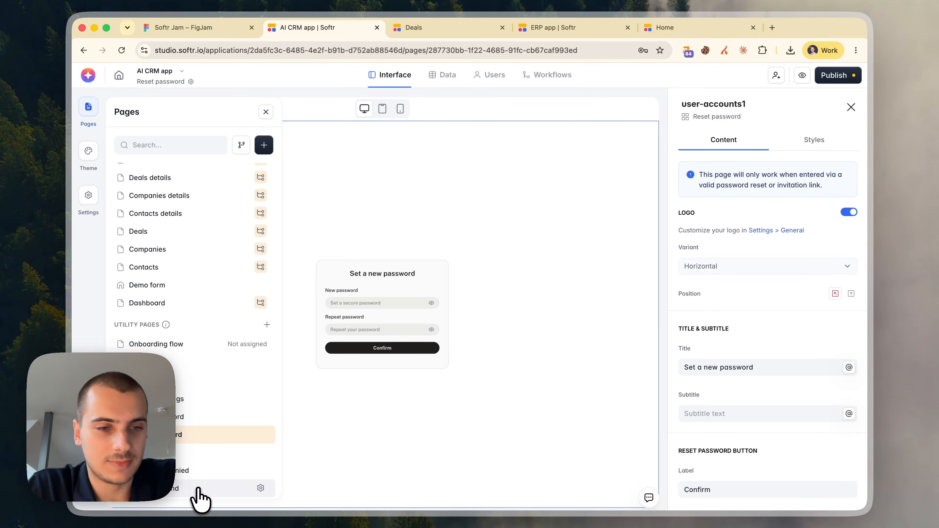
pyautogui.click(207, 456)
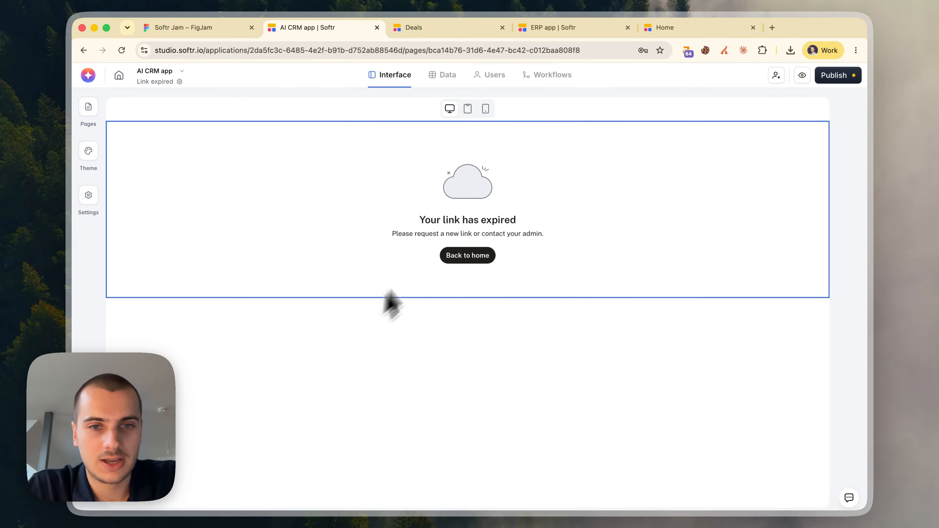
# Switch to the Softr Jam board in FigJam to view the page types, and return to the AI CRM app's Deals page
pyautogui.click(89, 111)
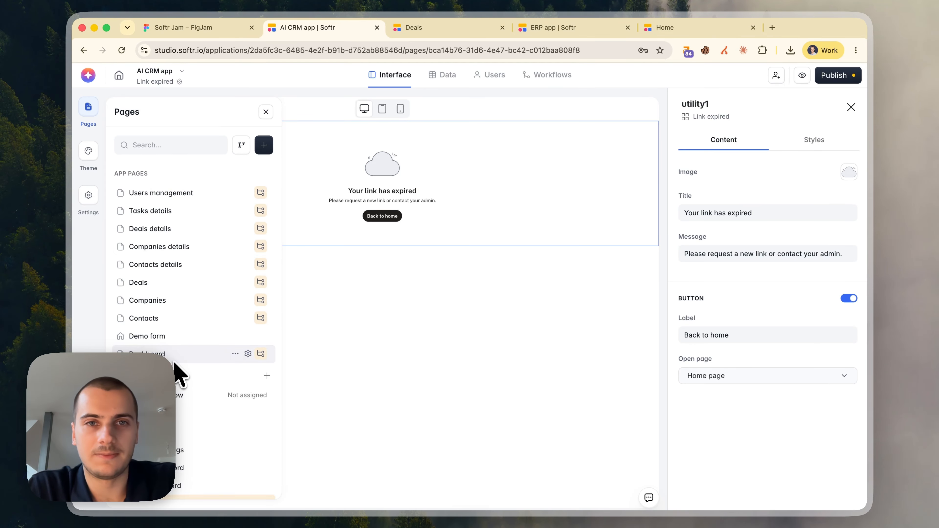
pyautogui.click(191, 29)
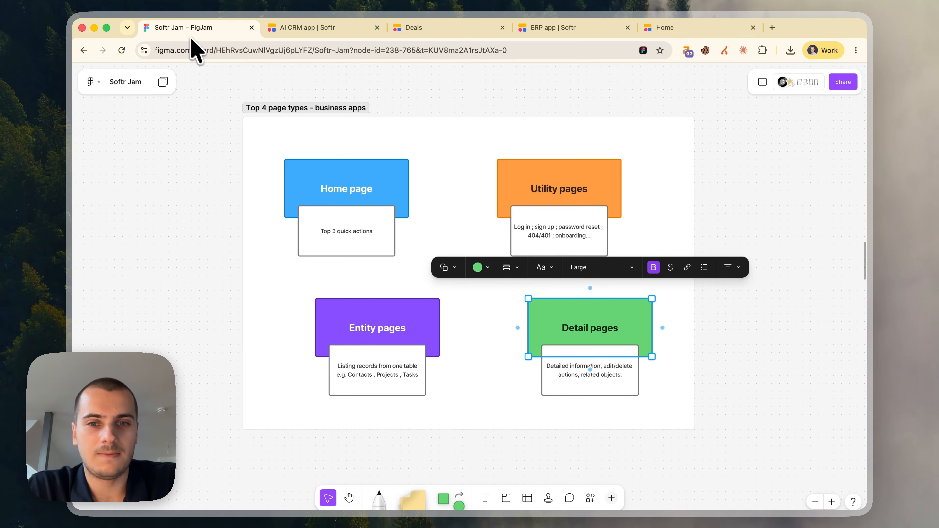
pyautogui.click(760, 210)
pyautogui.click(312, 27)
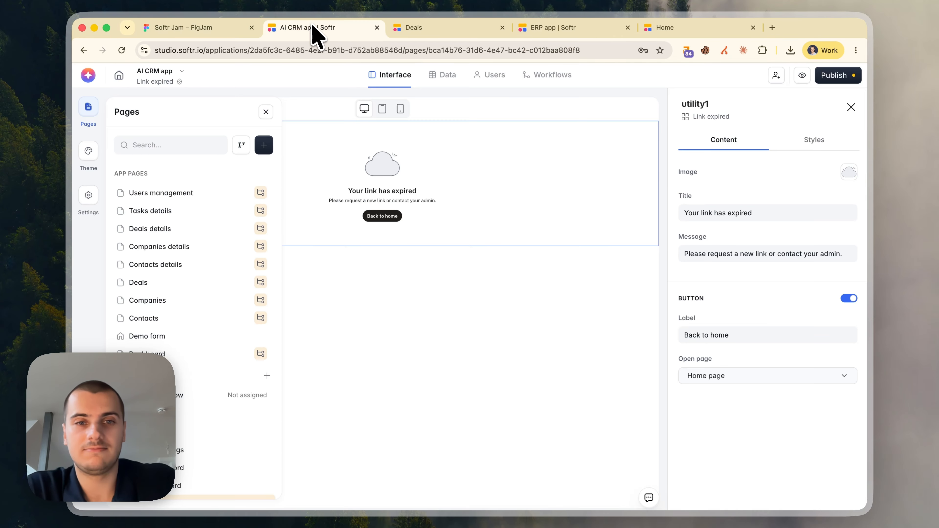
pyautogui.click(166, 282)
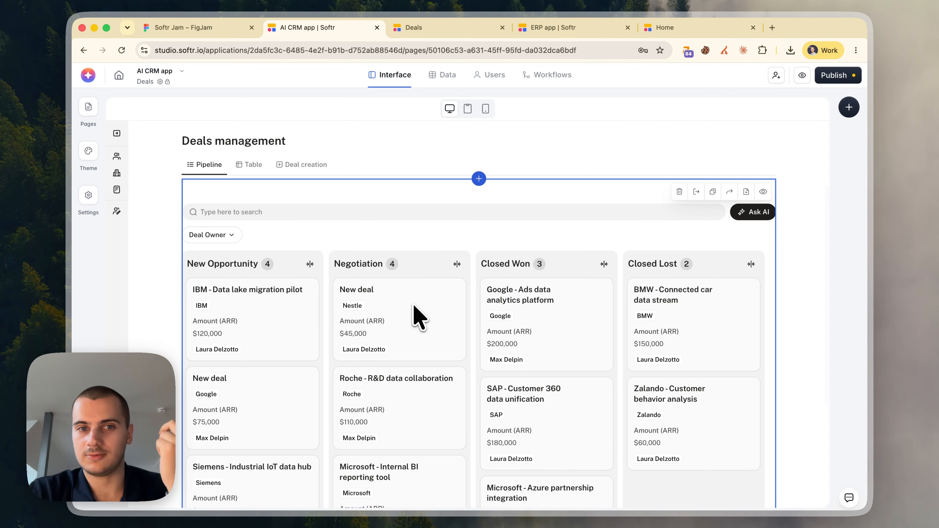
# Examine the New deal creation form on the Deals page with the navigation sidebar expanded, and open the form's settings
pyautogui.click(302, 166)
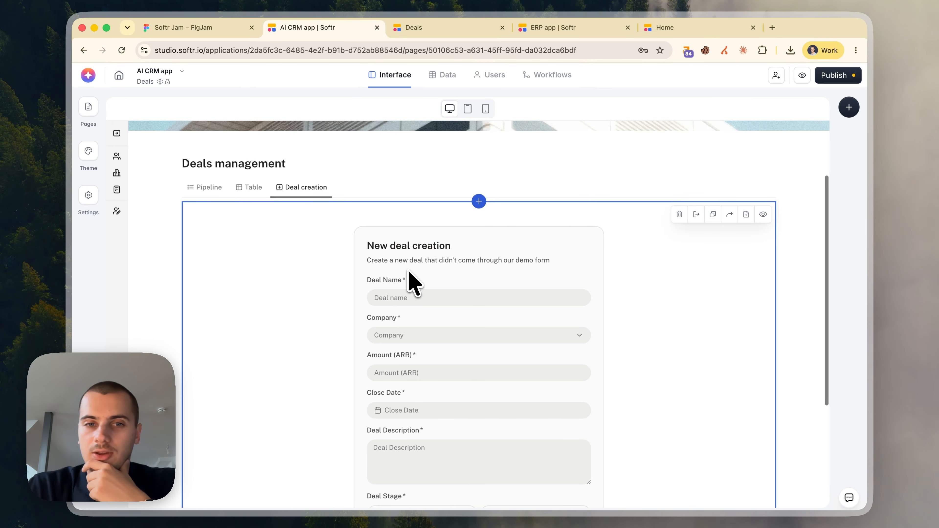
pyautogui.scroll(4, 410, 283)
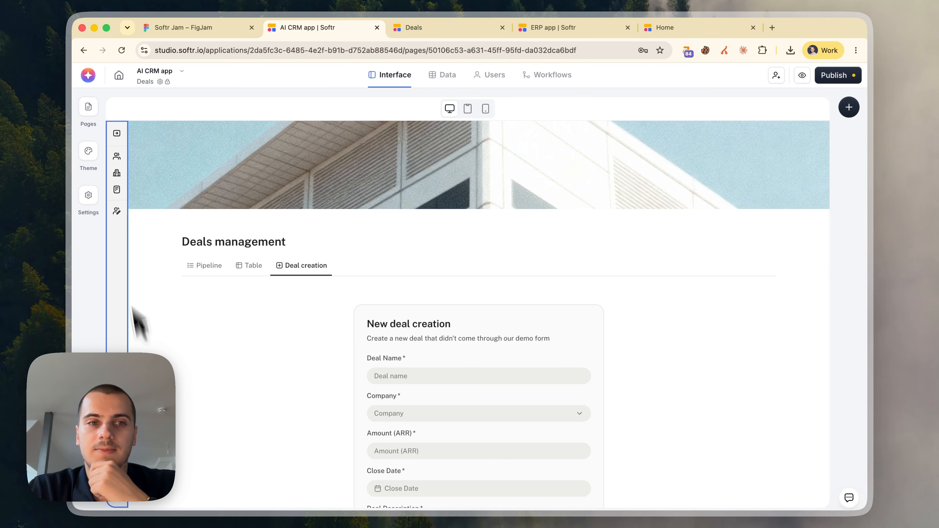
pyautogui.click(117, 133)
pyautogui.scroll(-4, 525, 387)
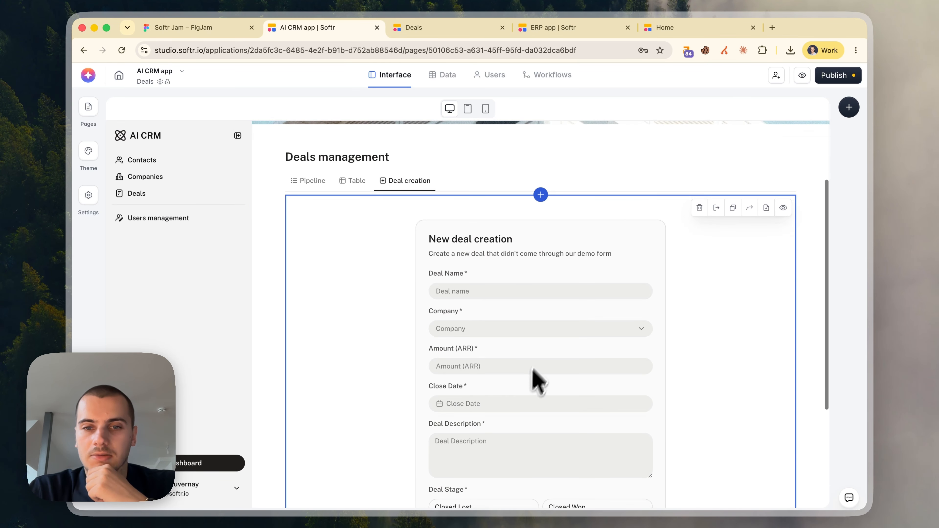
pyautogui.scroll(5, 520, 328)
pyautogui.scroll(-2, 419, 352)
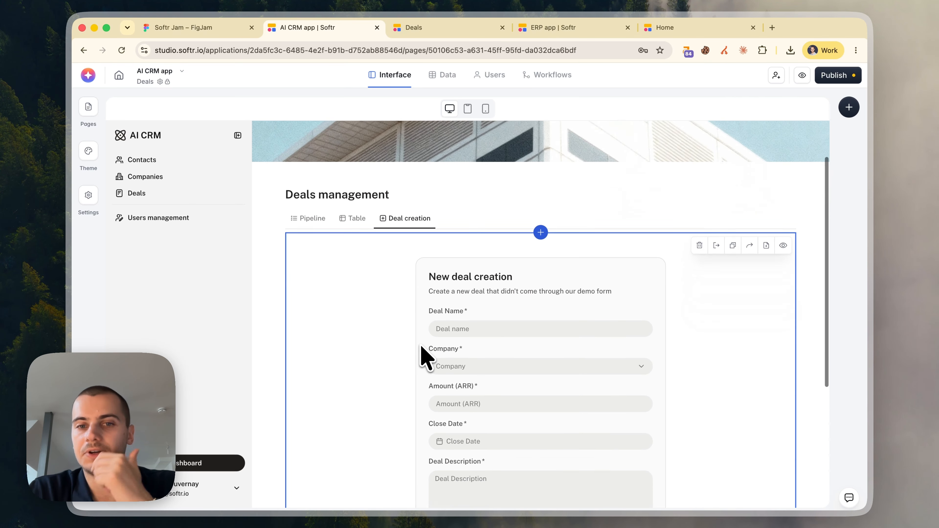
pyautogui.scroll(-4, 419, 351)
pyautogui.click(460, 243)
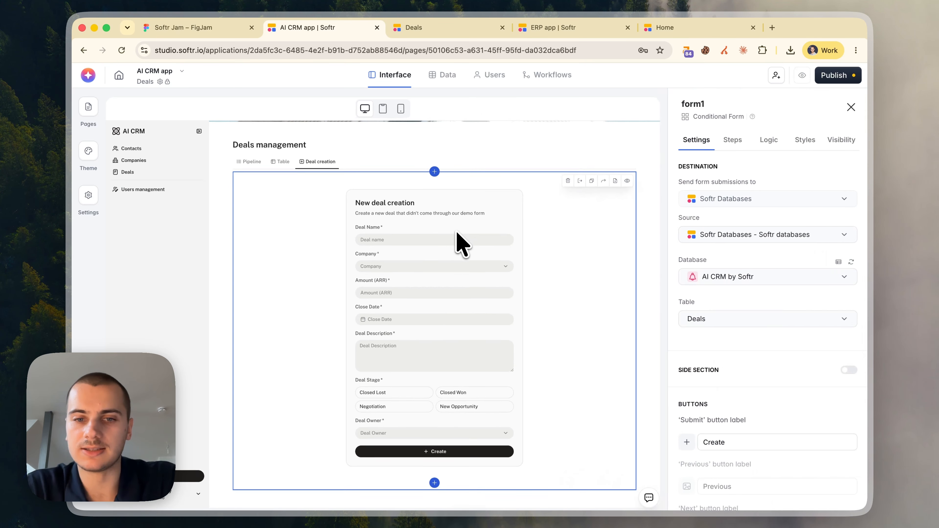
pyautogui.scroll(2, 399, 272)
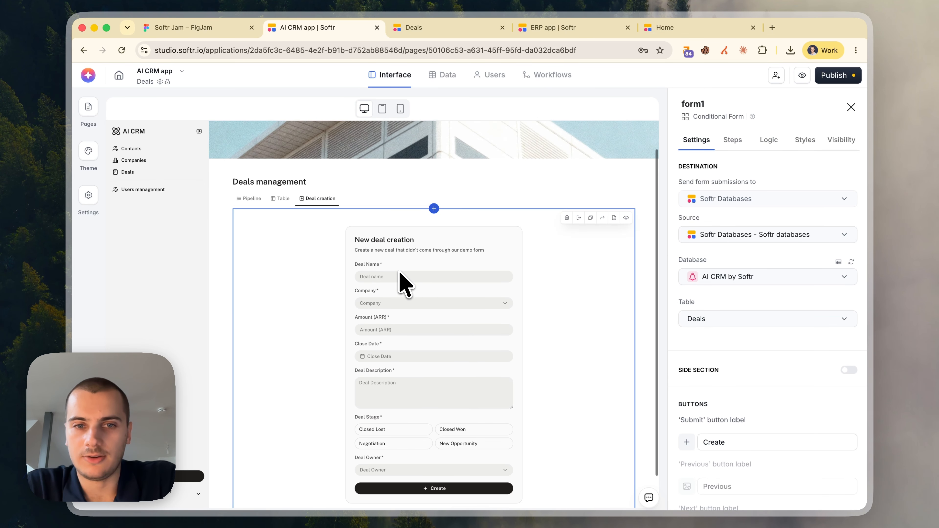
# Delete the Add record topbar button from the deals table in the Table view of Deals management
pyautogui.click(245, 200)
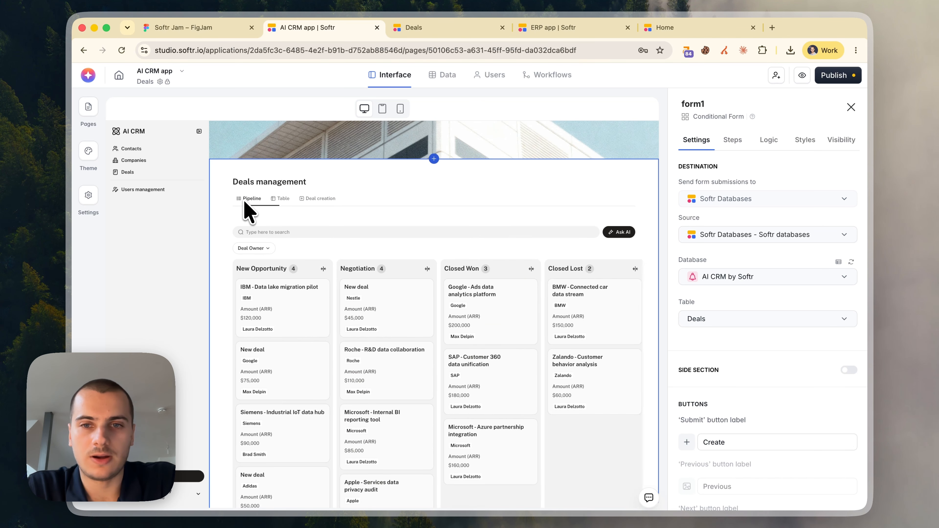
pyautogui.click(281, 200)
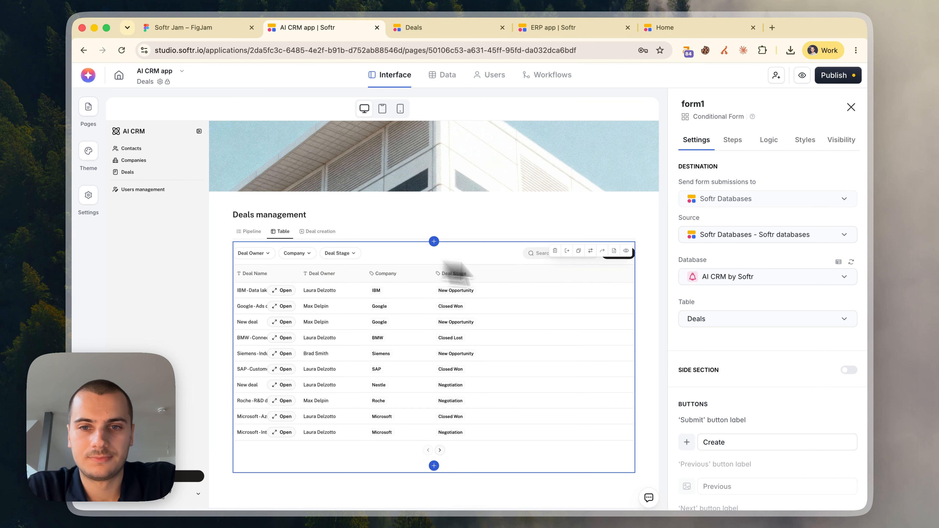
pyautogui.click(551, 300)
pyautogui.click(768, 140)
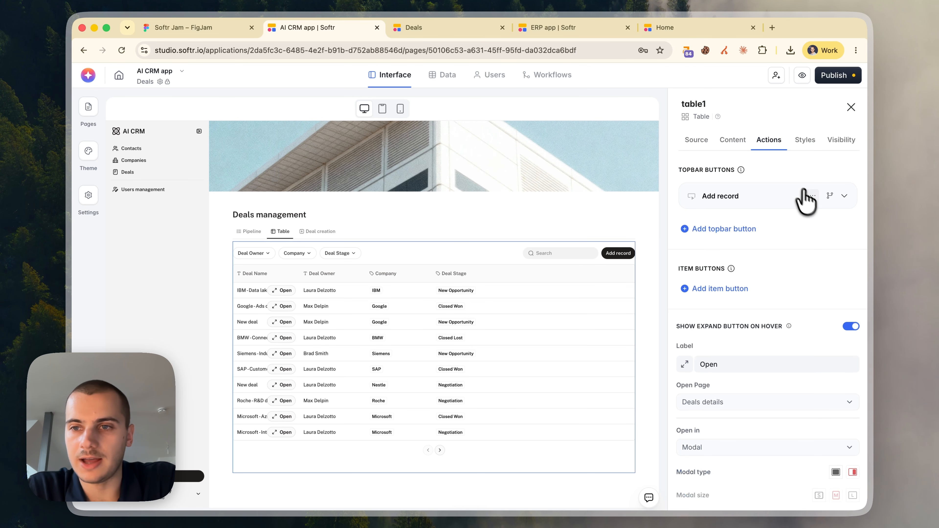
pyautogui.click(812, 196)
pyautogui.click(767, 259)
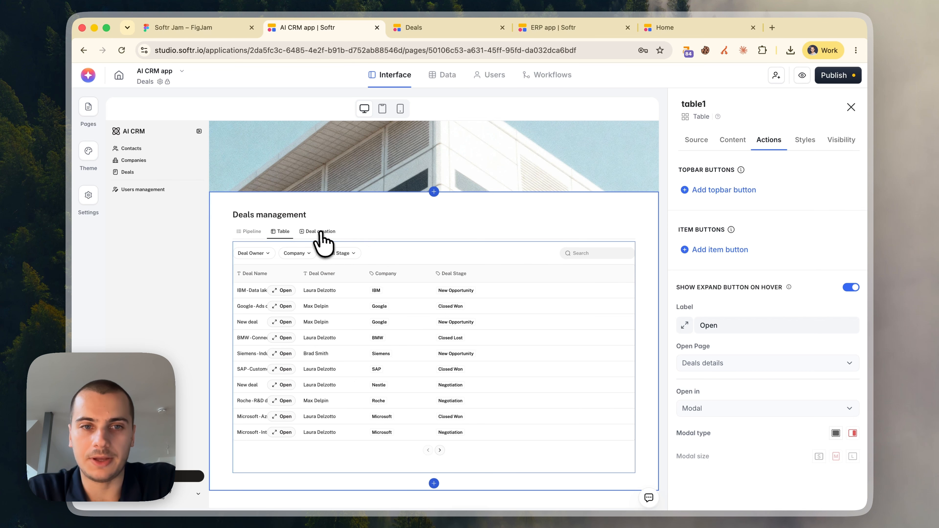
# Look up the app's Contacts details page, and open the Contacts page
pyautogui.click(88, 107)
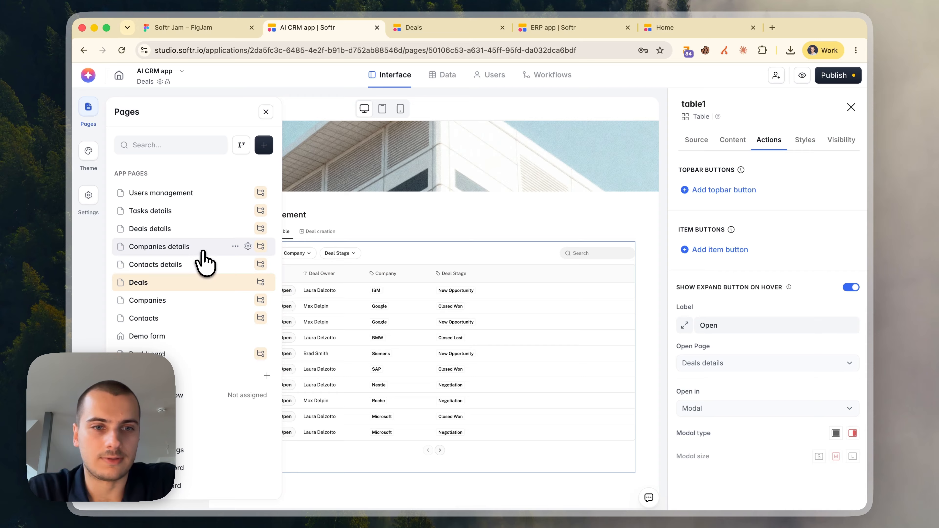
pyautogui.click(175, 264)
pyautogui.click(88, 108)
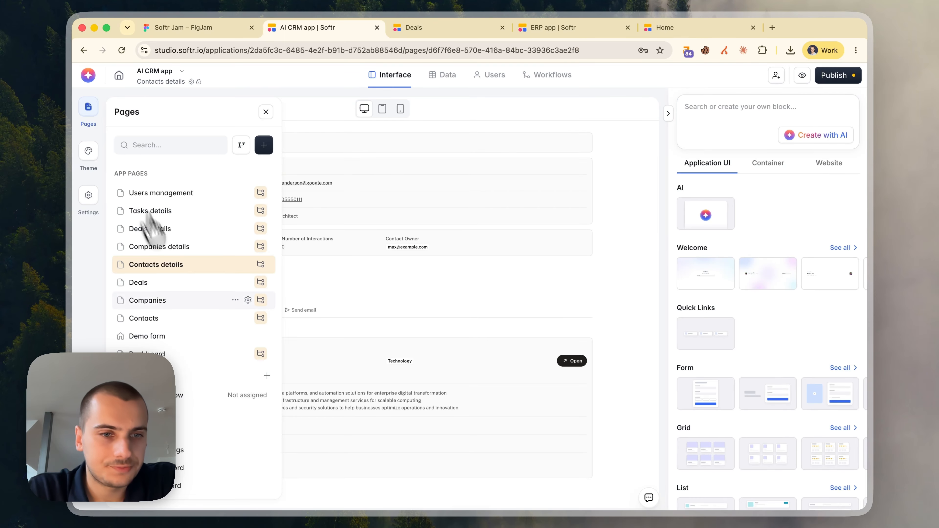
pyautogui.click(185, 318)
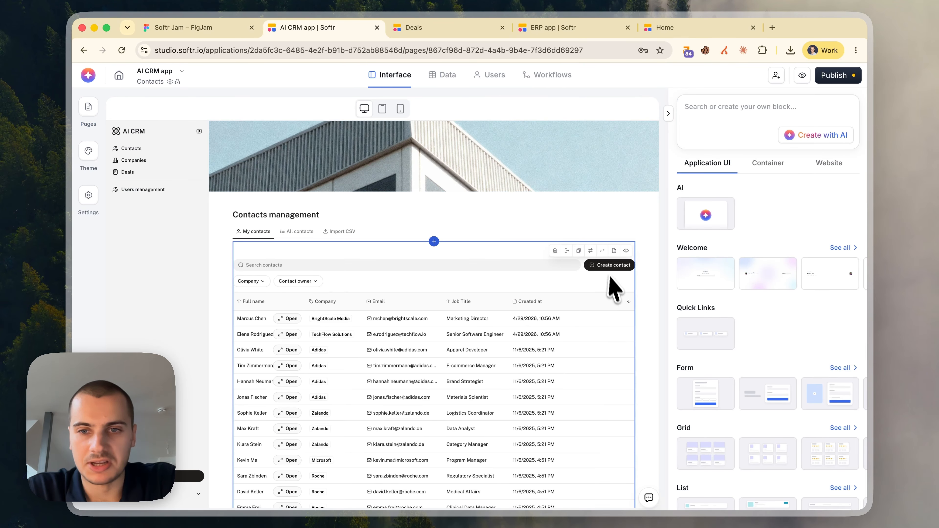
# Inspect the Create contact action of the My contacts table, and show the Import CSV section of Contacts management
pyautogui.click(603, 270)
pyautogui.click(769, 140)
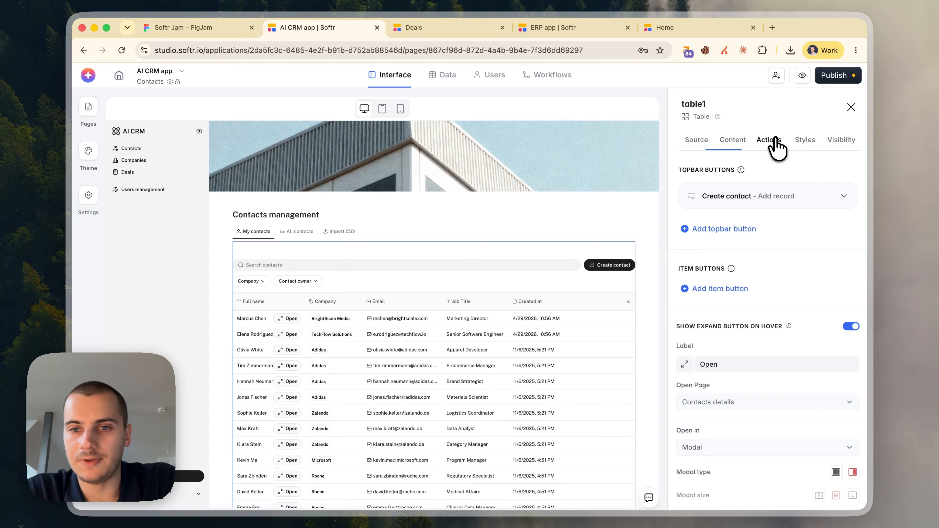
pyautogui.click(741, 204)
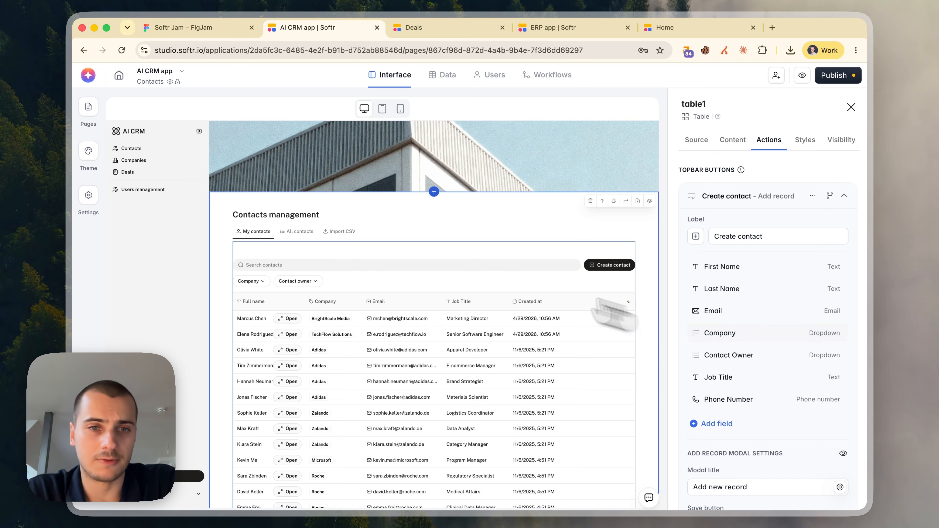
pyautogui.click(342, 232)
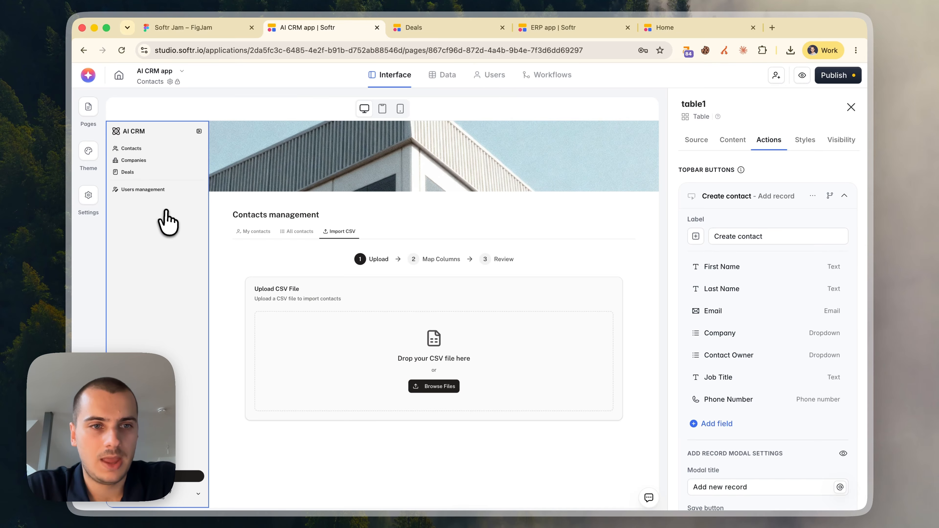
# Open the AI CRM's Dashboard page and delete the quick links block containing Contacts, Companies and Deals
pyautogui.click(89, 109)
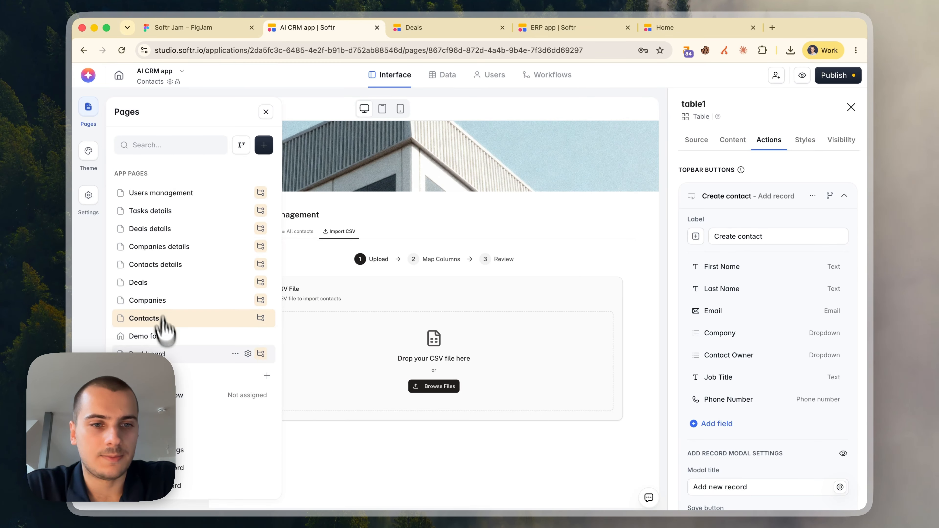
pyautogui.click(170, 358)
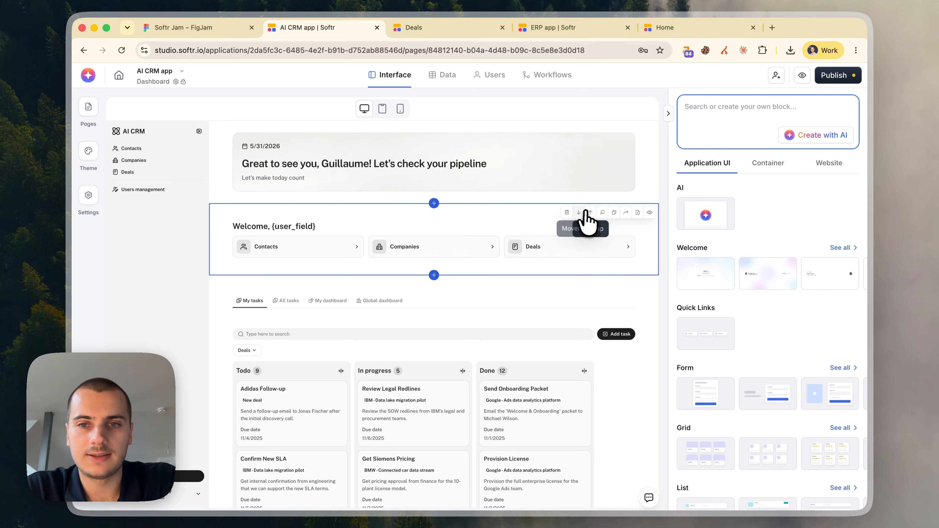
pyautogui.click(567, 212)
pyautogui.click(565, 319)
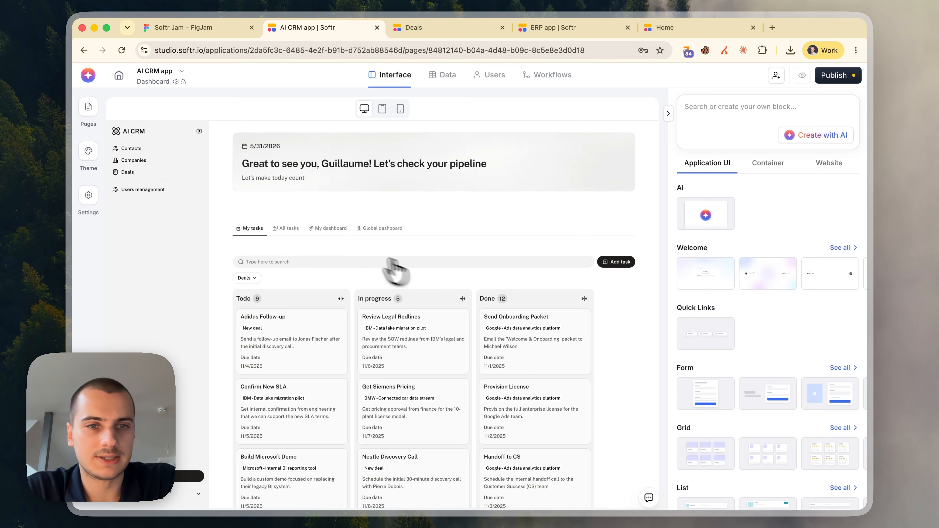
# Inspect the Contacts and Users management links in the settings of the AI CRM's side navigation
pyautogui.click(138, 169)
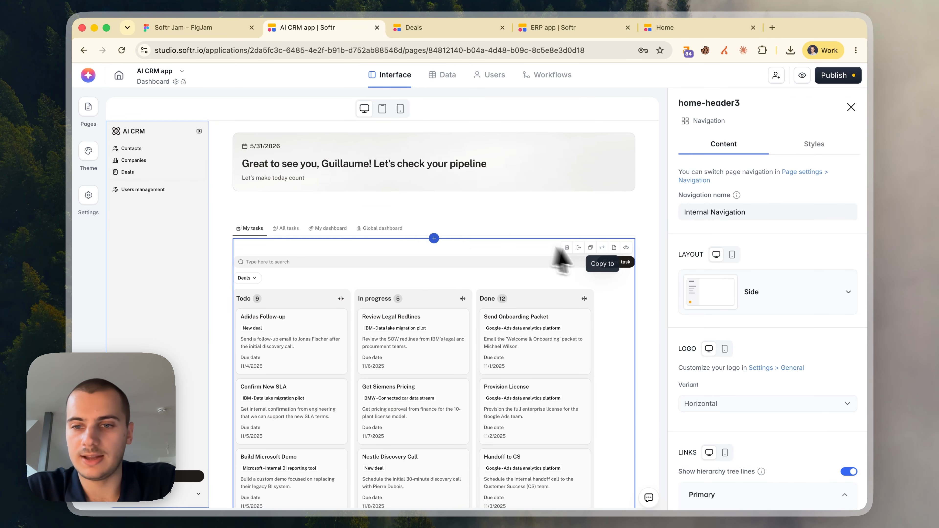
pyautogui.scroll(-7, 681, 346)
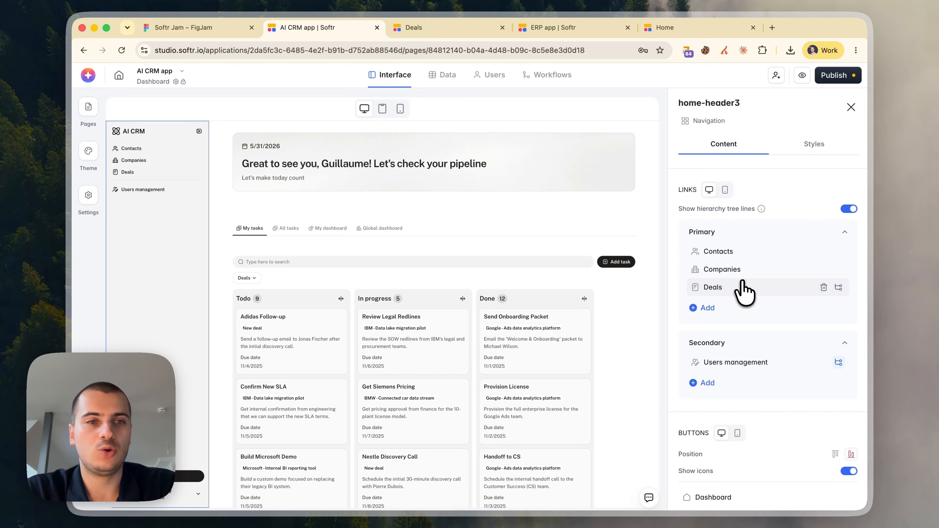
pyautogui.click(753, 253)
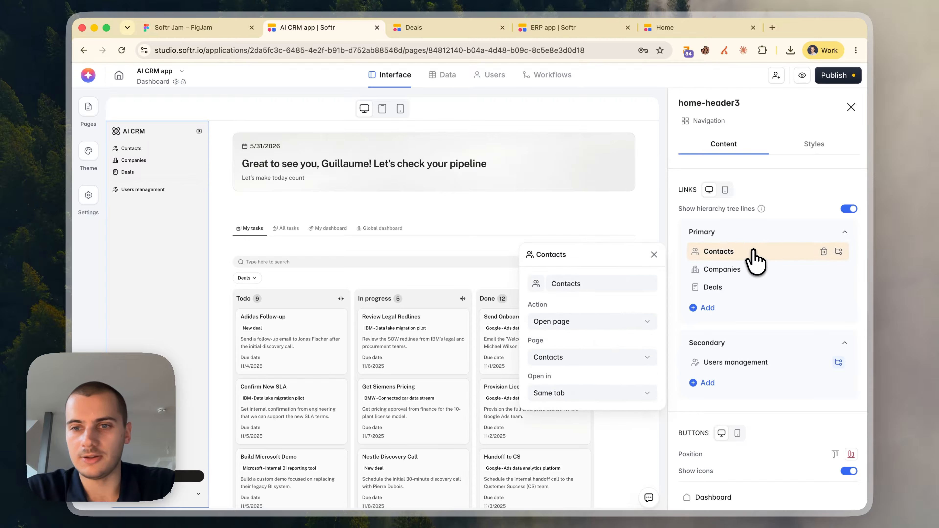
pyautogui.click(742, 317)
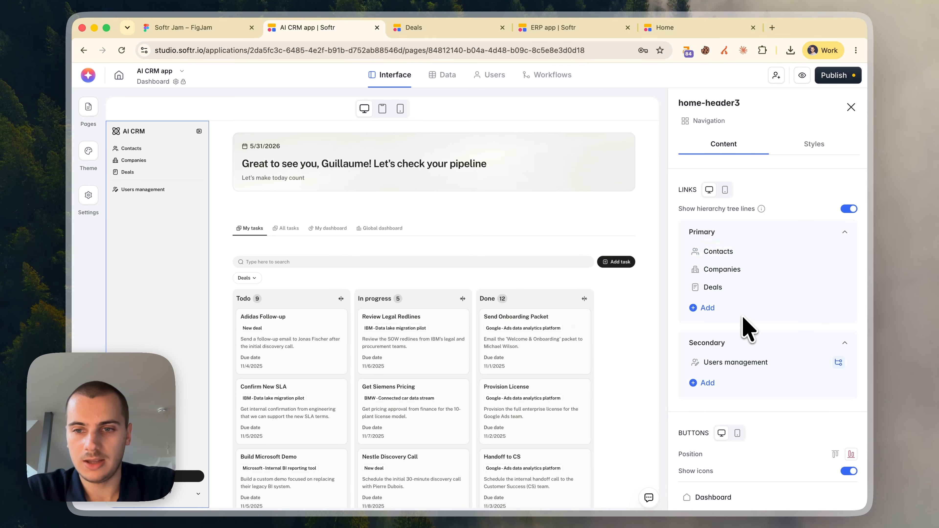
pyautogui.click(726, 363)
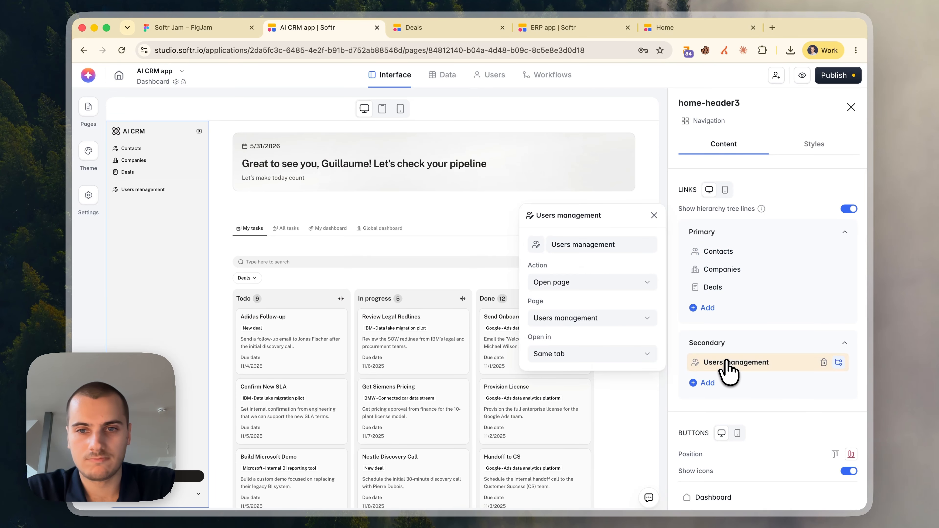
pyautogui.click(710, 363)
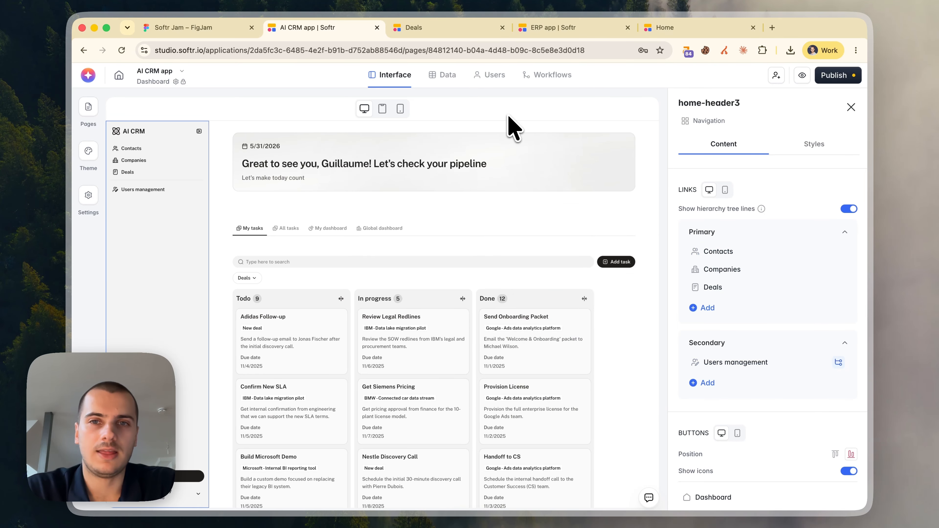
# Switch to the ERP app and examine the quick links block on its Home page, including its list of links
pyautogui.click(570, 30)
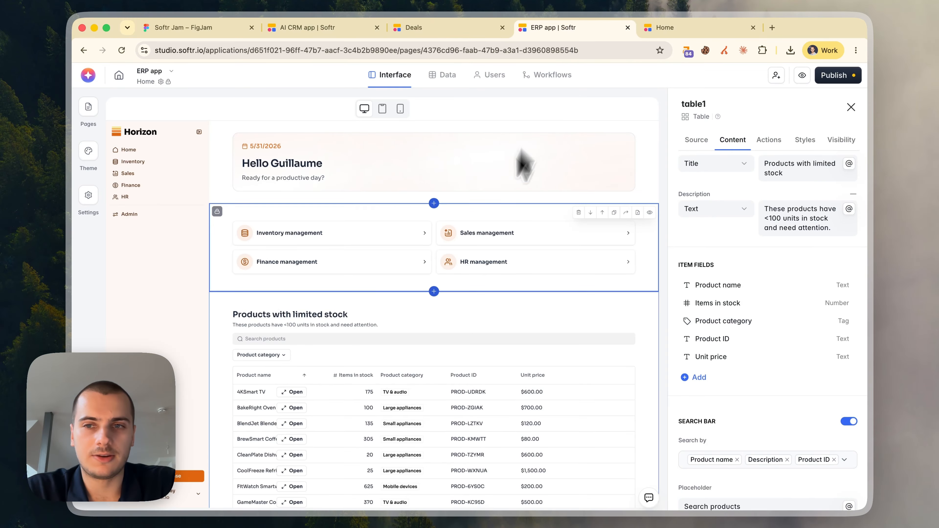
pyautogui.click(851, 107)
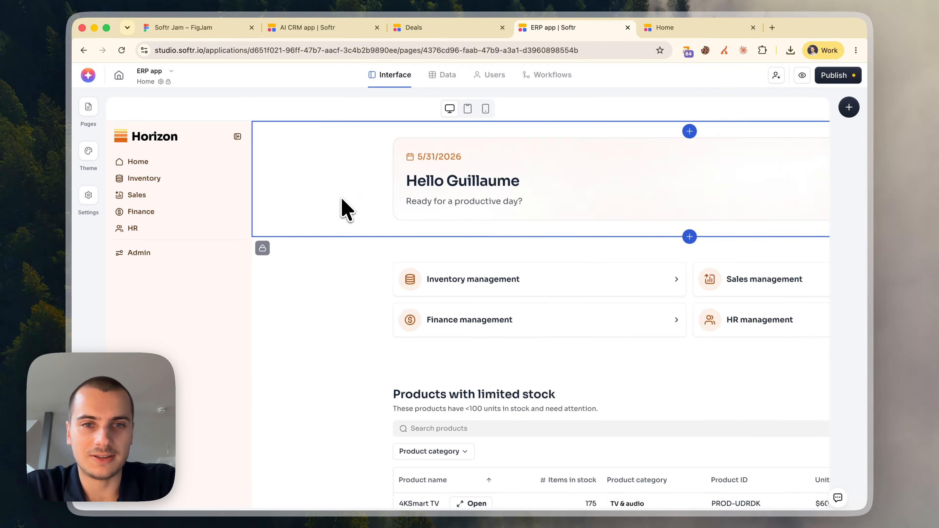
pyautogui.click(342, 206)
pyautogui.click(392, 267)
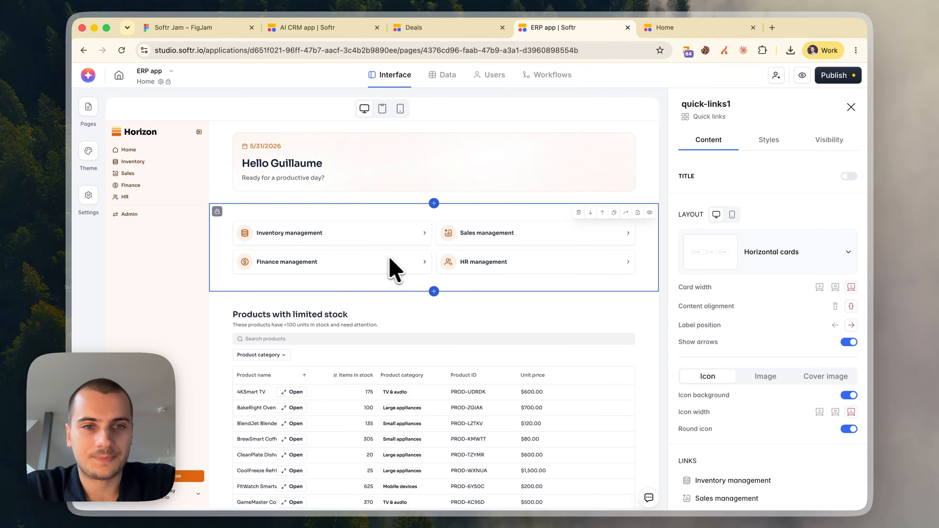
pyautogui.scroll(-2, 769, 373)
pyautogui.scroll(-2, 769, 374)
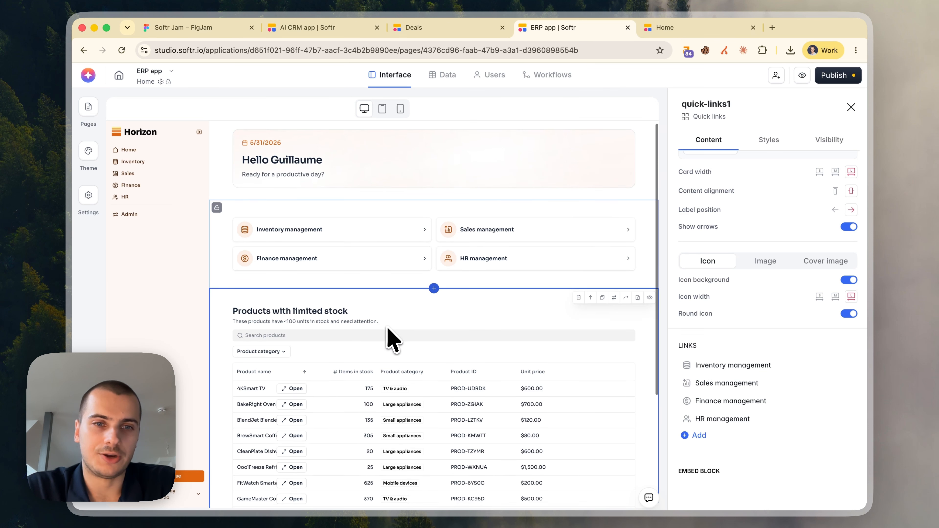
pyautogui.scroll(-1, 386, 329)
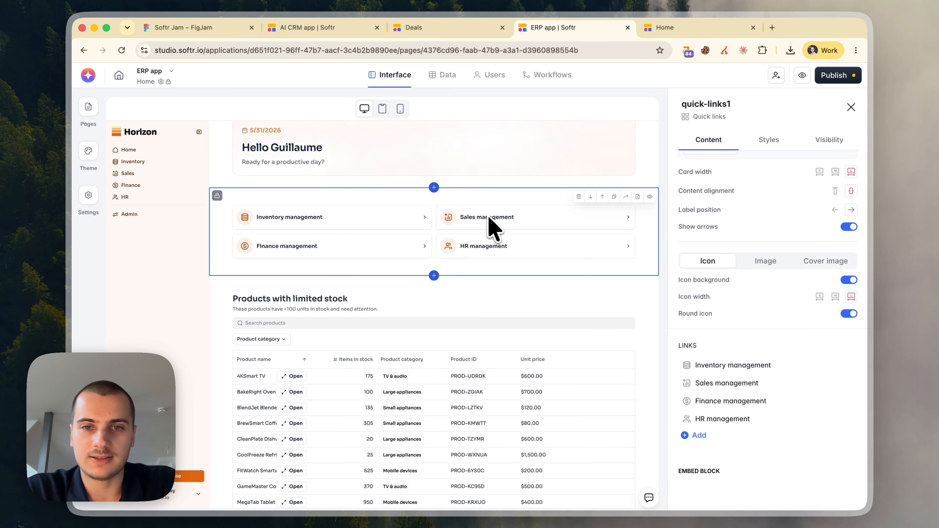
# Examine the Orders and Expenses tables of the ERP by Softr database
pyautogui.click(444, 76)
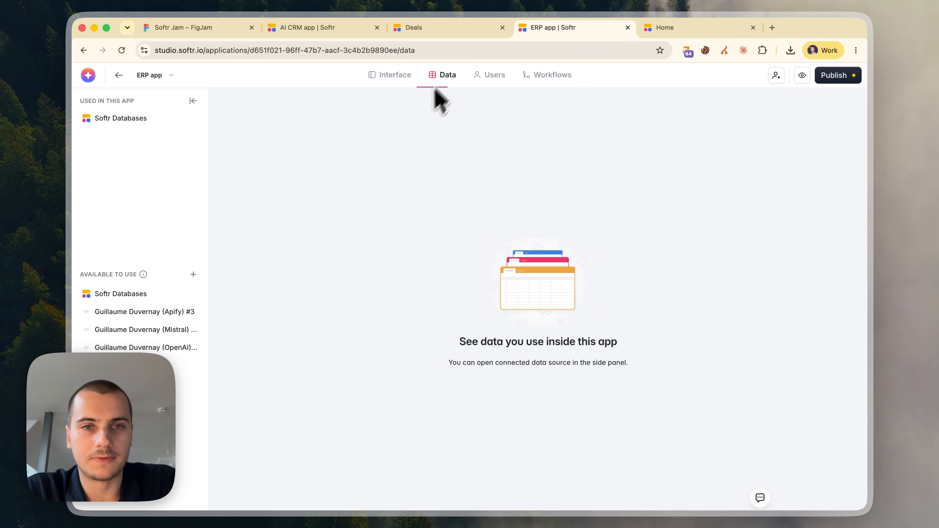
pyautogui.click(352, 139)
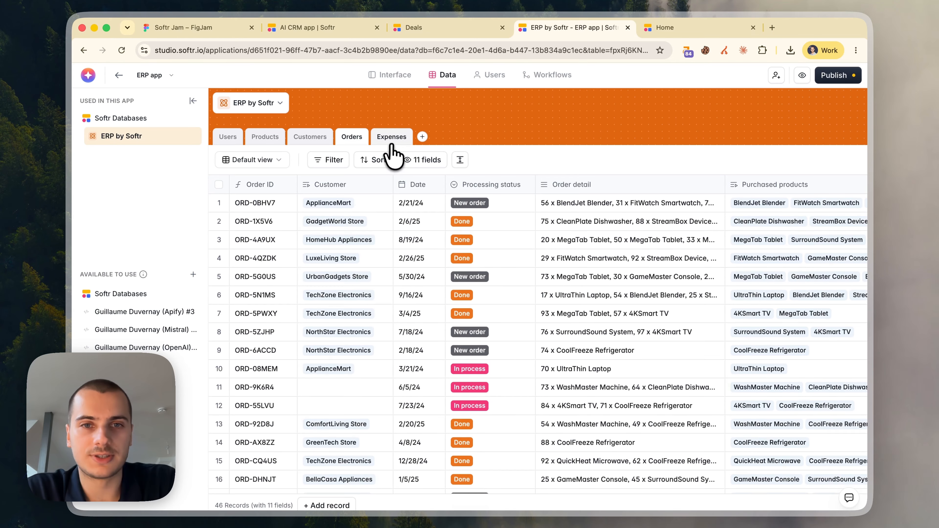
pyautogui.click(395, 139)
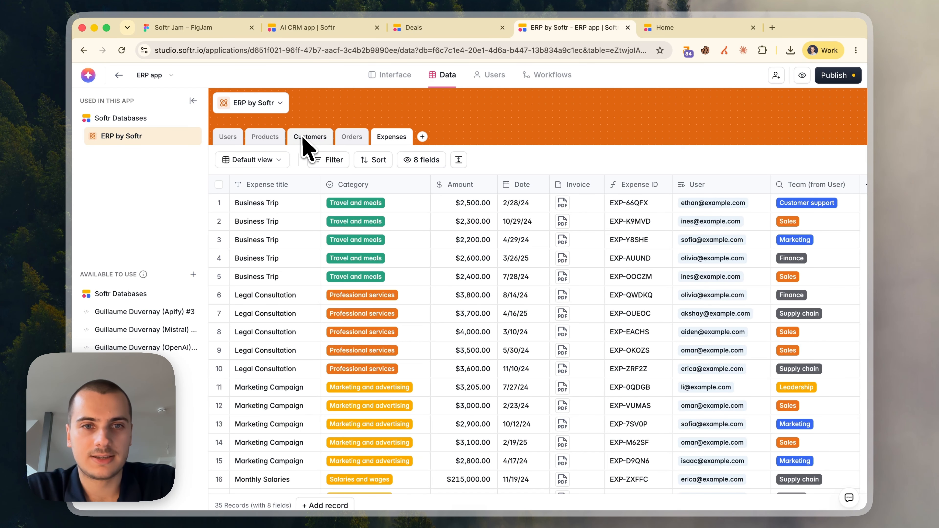
# Return to the ERP app's Home page and inspect the source and conditional filters of the Products with limited stock table
pyautogui.click(396, 76)
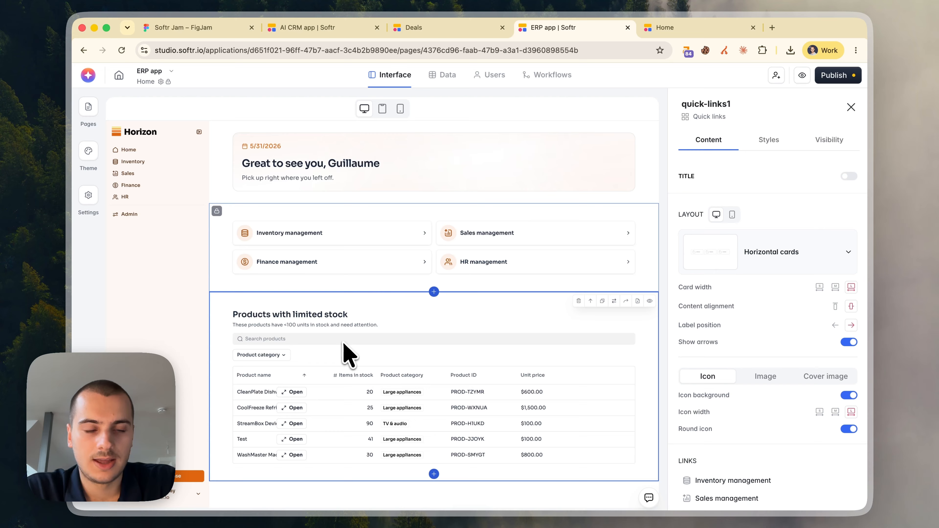
pyautogui.click(346, 355)
pyautogui.scroll(-4, 718, 362)
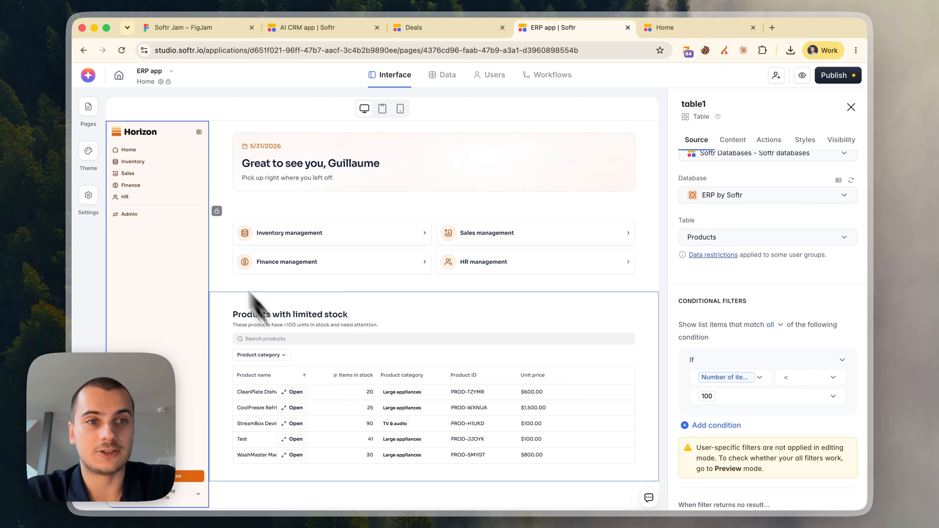
# Open the ERP app's Sales page and view the Orders and Customers sections of Sales management
pyautogui.click(88, 108)
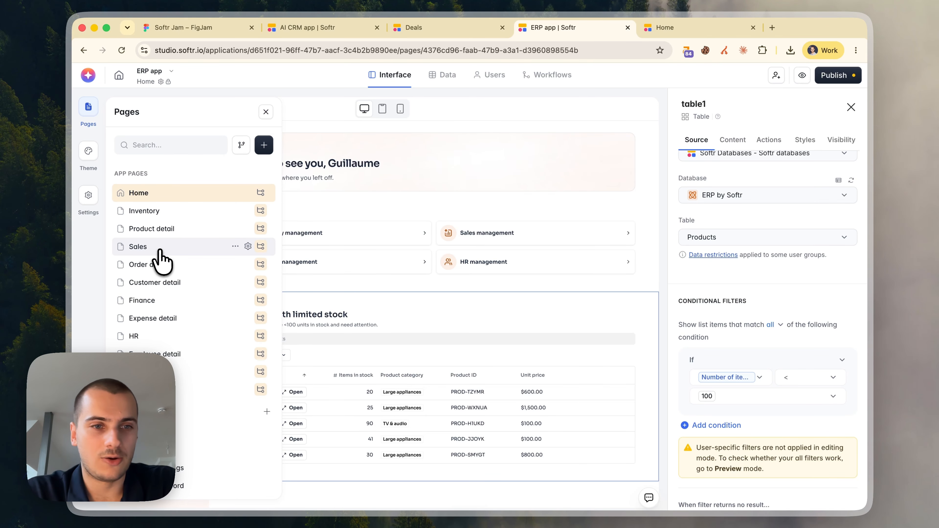
pyautogui.click(177, 247)
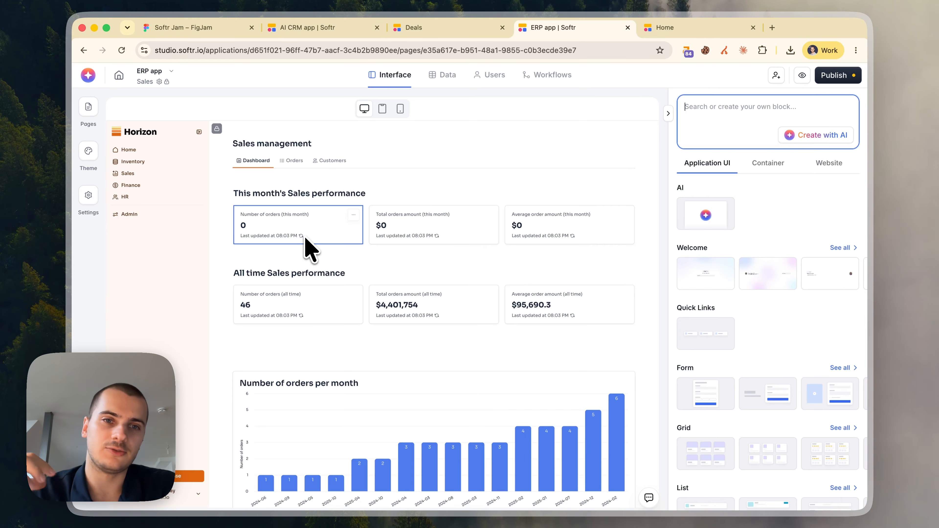
pyautogui.click(296, 162)
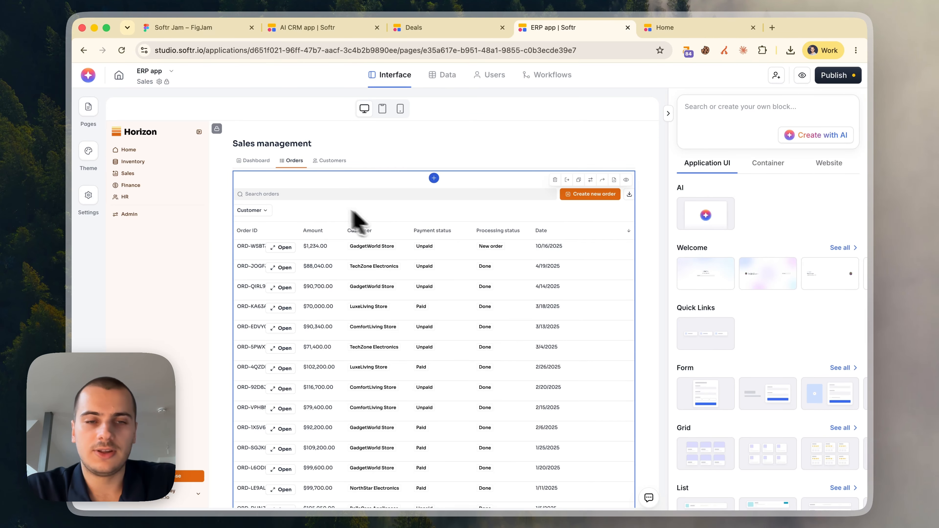
pyautogui.click(334, 160)
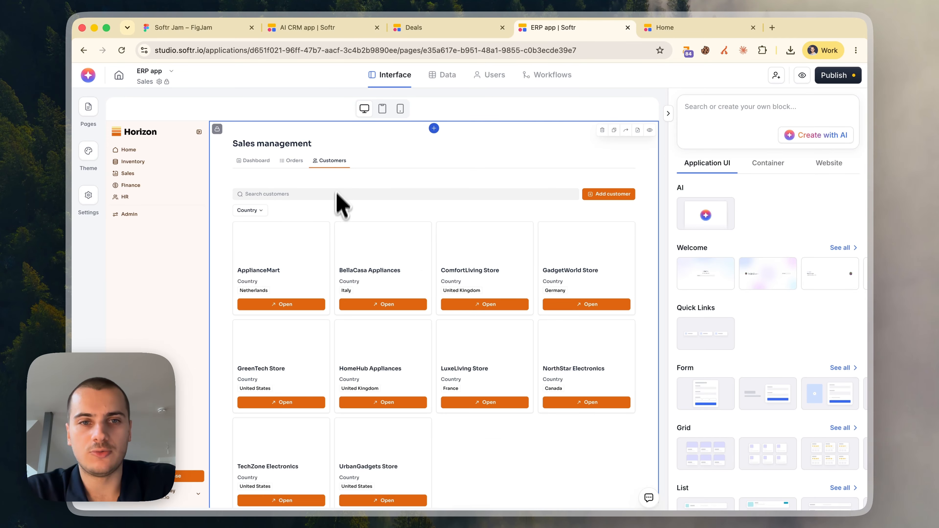
pyautogui.click(294, 161)
pyautogui.click(330, 161)
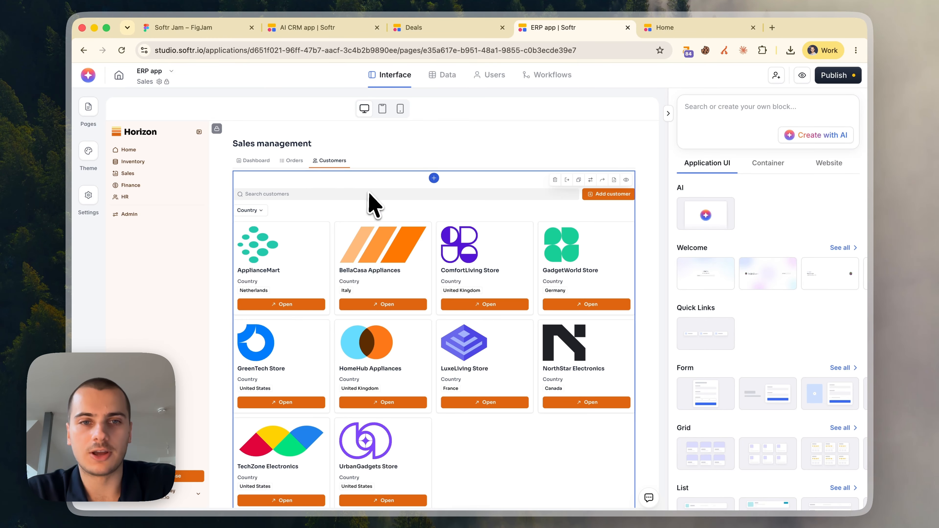
# Review the metrics and charts in the Sales management Dashboard section, and return to the Customers section
pyautogui.click(246, 162)
pyautogui.scroll(-5, 366, 314)
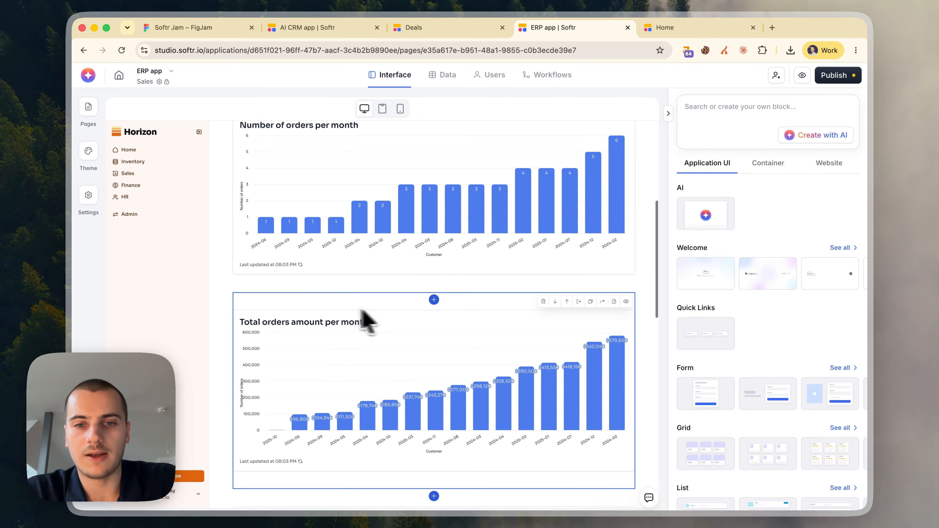
pyautogui.scroll(5, 465, 310)
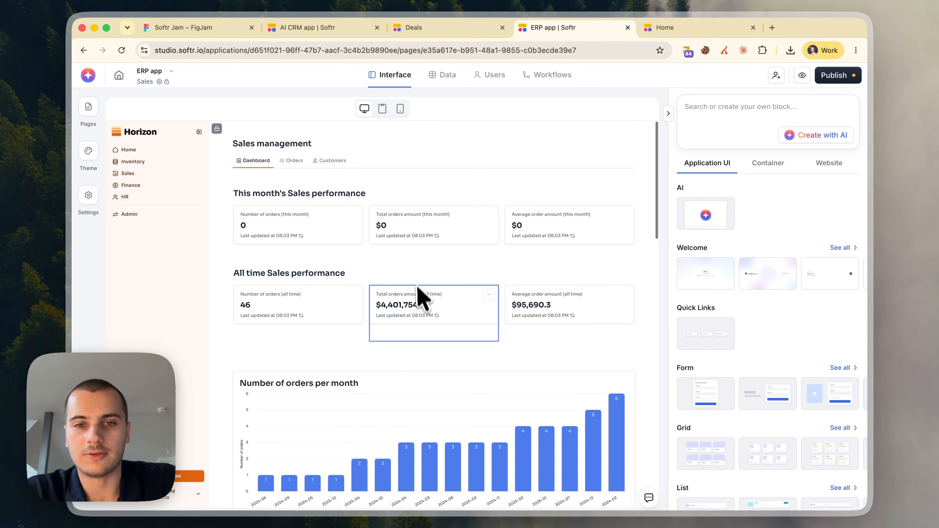
pyautogui.click(329, 165)
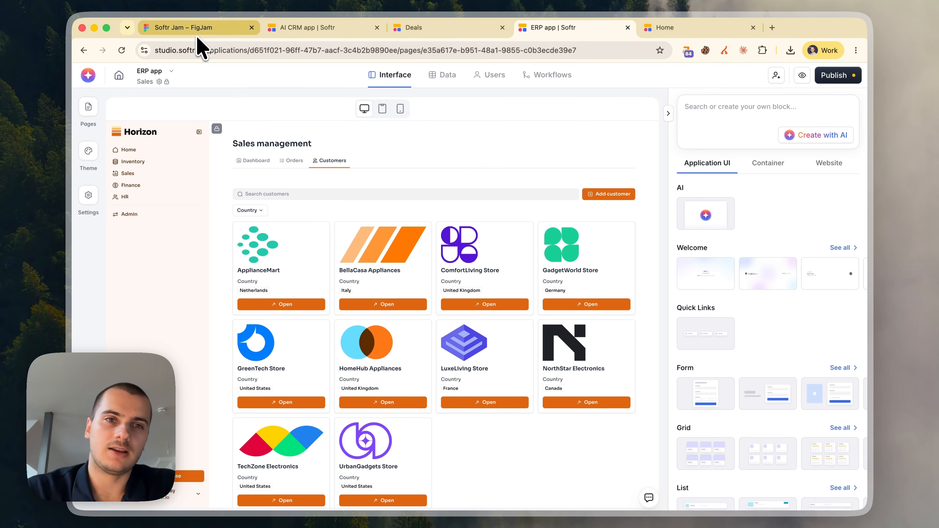
# Check the page types on the FigJam board, and compare the Orders and Customers sections of the ERP app's Sales page
pyautogui.click(196, 28)
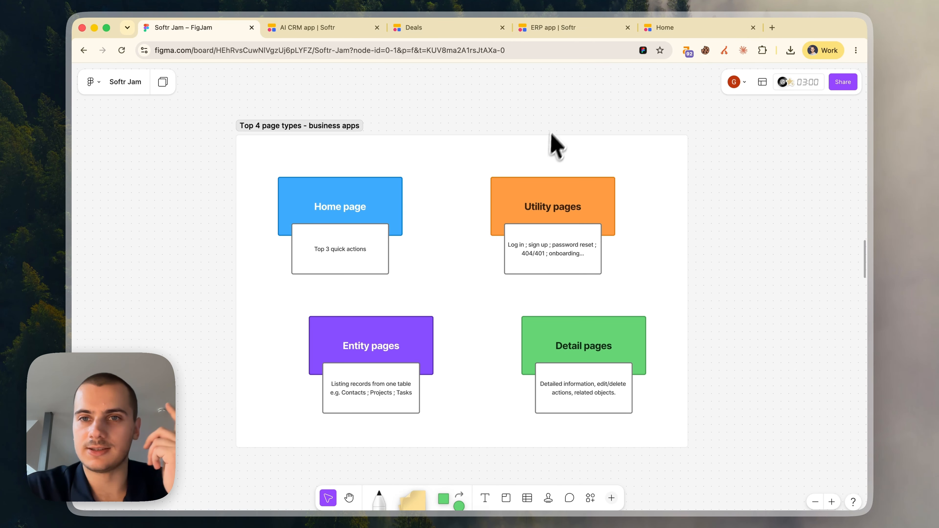
pyautogui.click(559, 33)
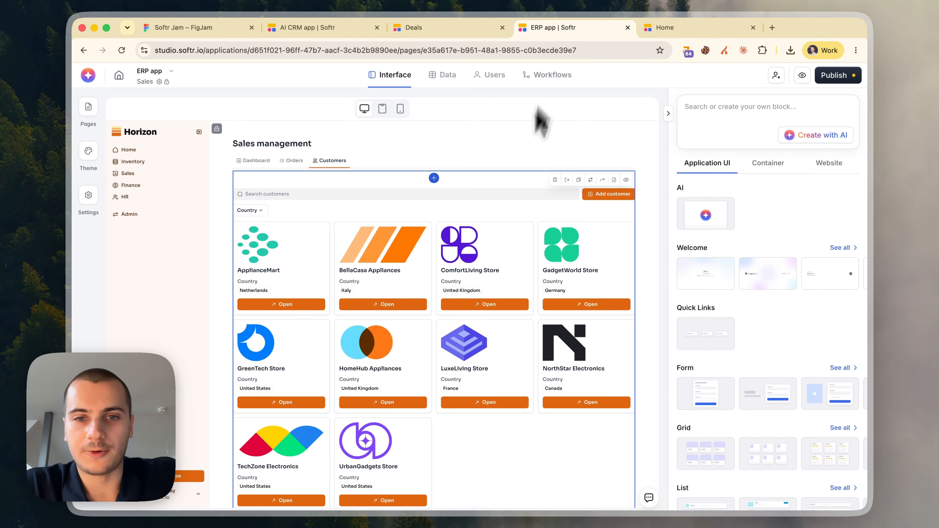
pyautogui.click(292, 163)
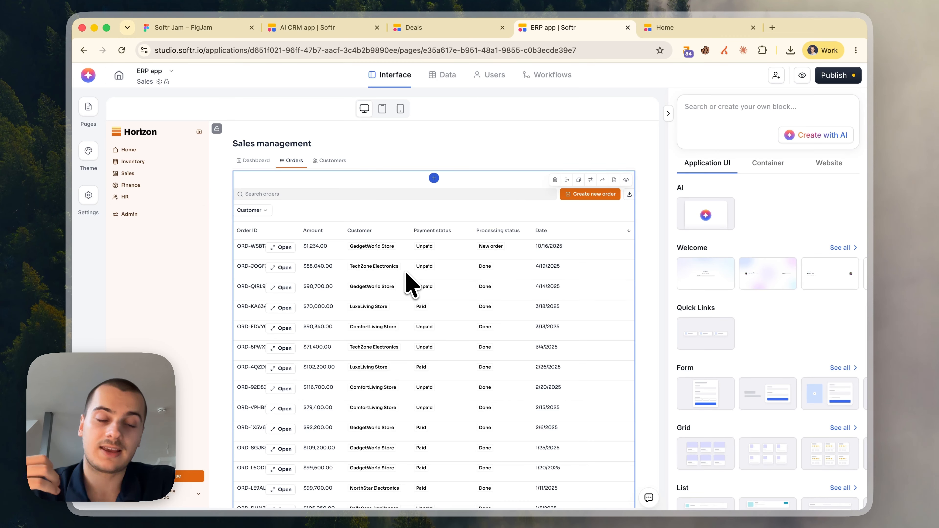
pyautogui.click(331, 161)
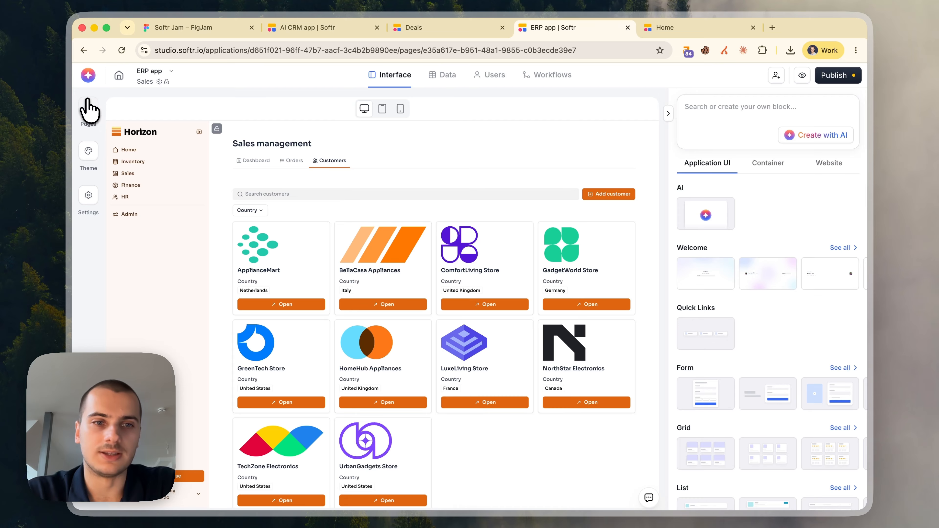
# Open the ERP app's Finance page, and check the app's user groups before returning to that page
pyautogui.click(88, 108)
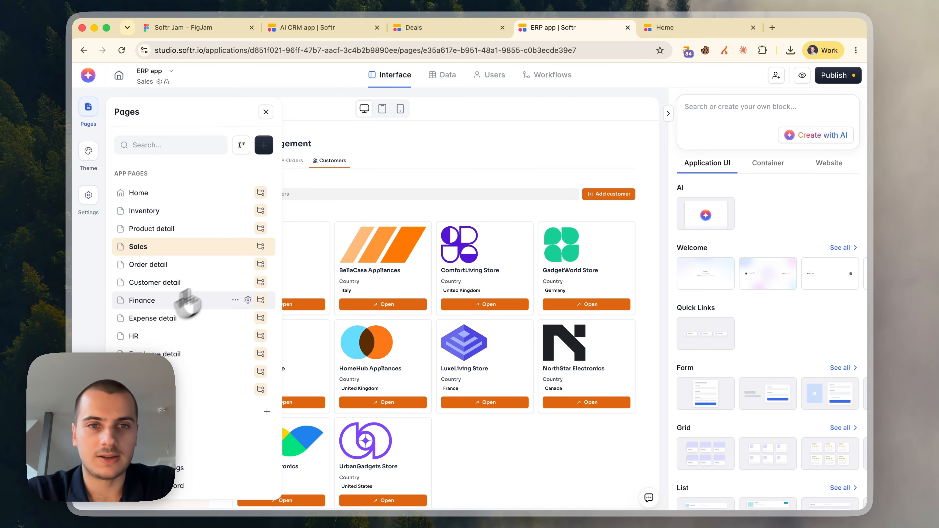
pyautogui.click(184, 300)
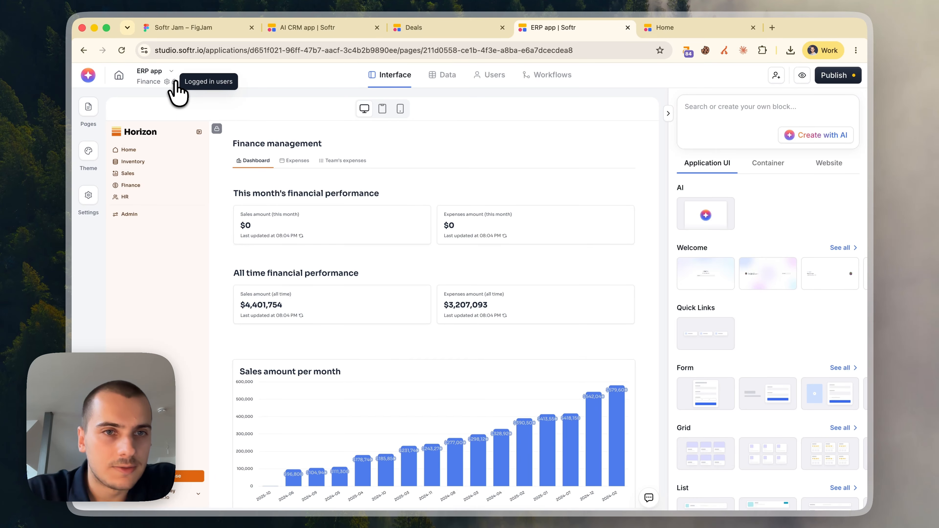
pyautogui.click(485, 77)
pyautogui.click(216, 136)
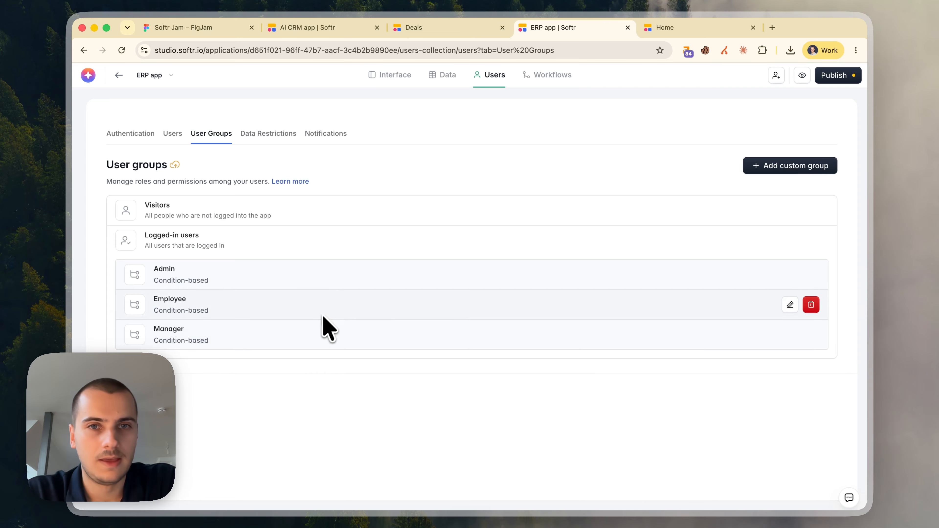
pyautogui.click(381, 77)
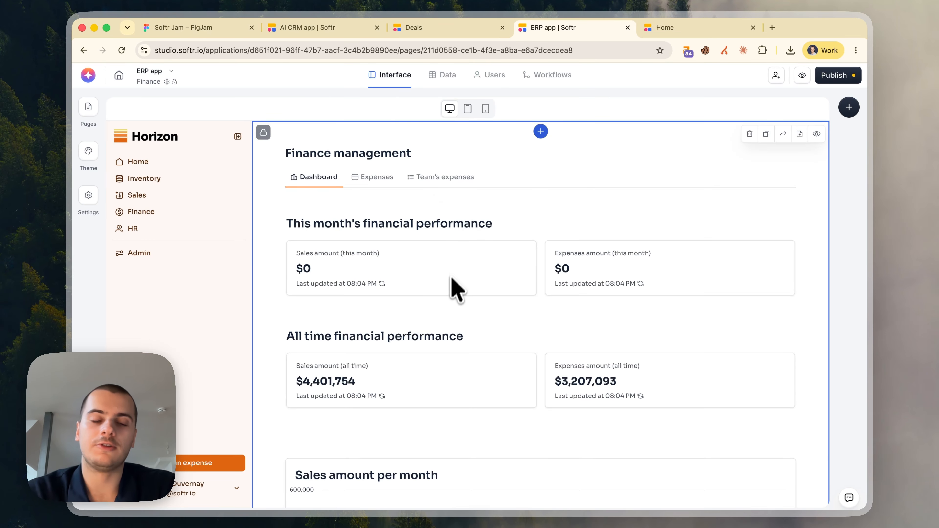
# Compare the Expenses and Team's expenses sections of the ERP app's Finance page
pyautogui.click(377, 178)
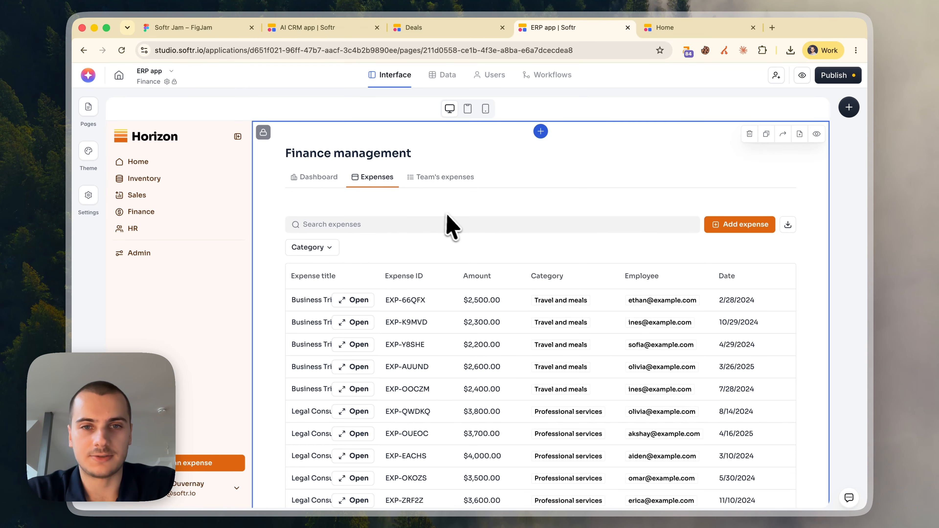
pyautogui.scroll(-2, 449, 226)
pyautogui.click(449, 139)
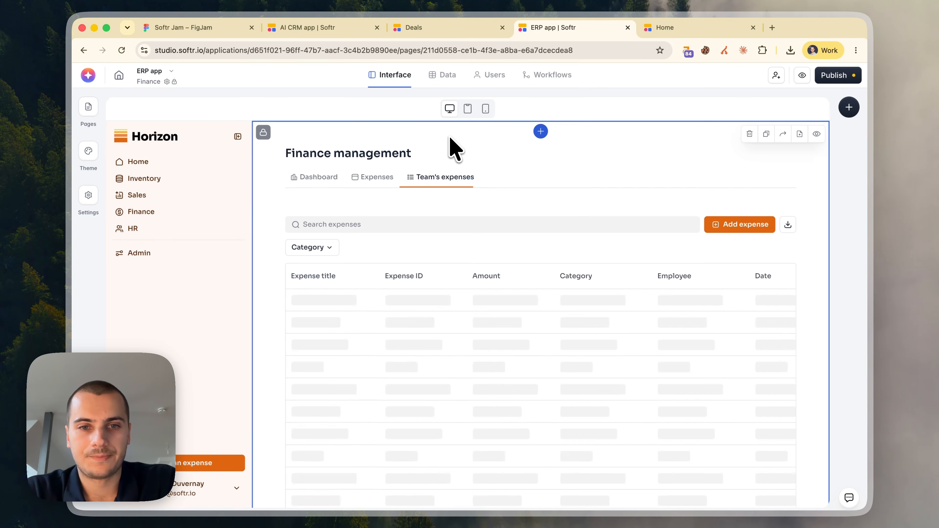
pyautogui.click(388, 177)
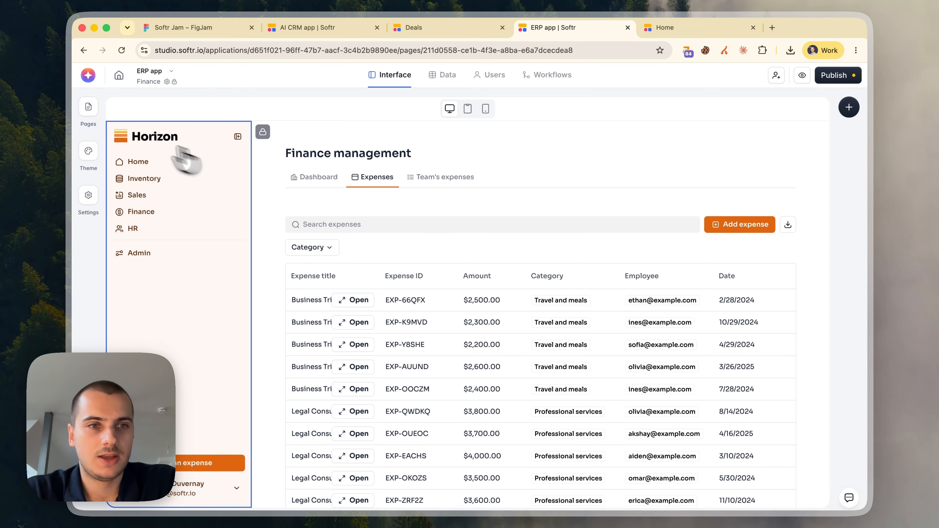
# Open the ERP app's Order detail page and check the source and conditional filter of its Customer detail block
pyautogui.click(86, 111)
pyautogui.click(147, 264)
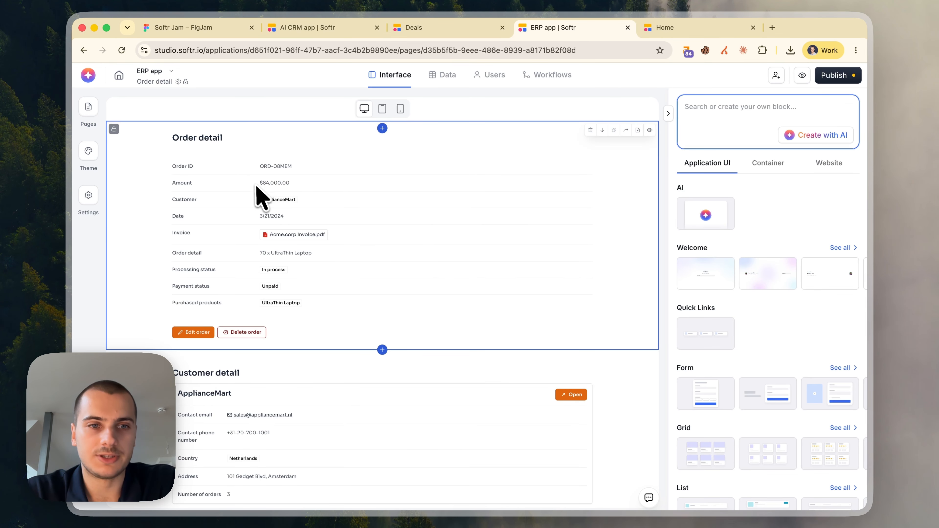
pyautogui.scroll(-1, 278, 290)
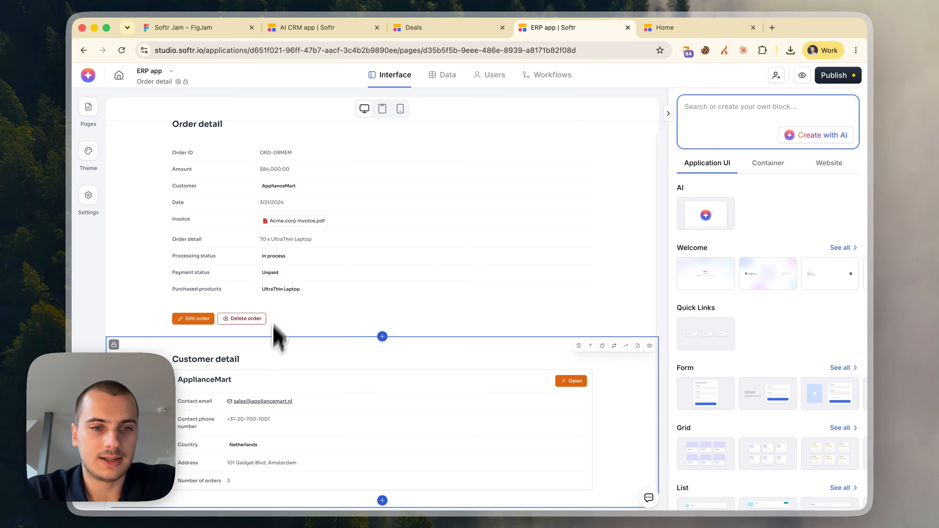
pyautogui.click(266, 388)
pyautogui.scroll(-4, 713, 378)
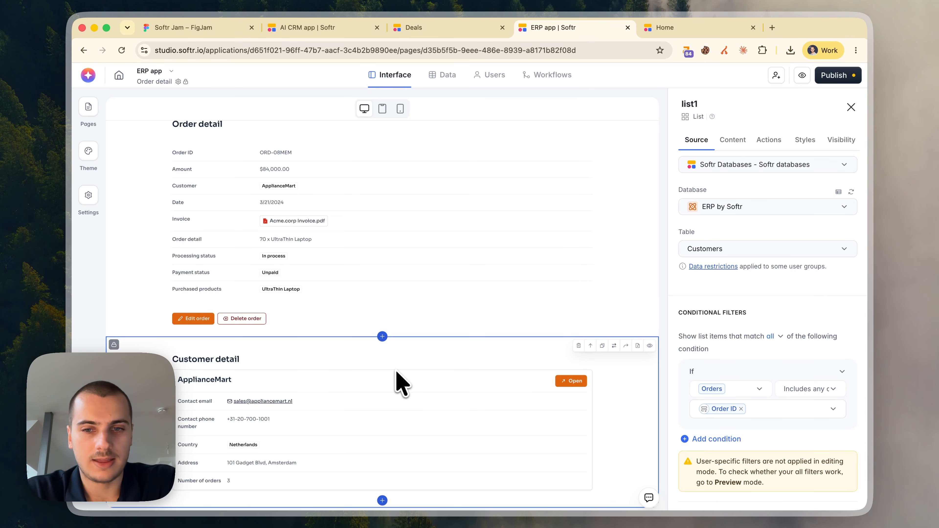
# Switch to the ERP app's preview, refresh it to the latest changes, and preview it as the user with the Manager role
pyautogui.click(682, 30)
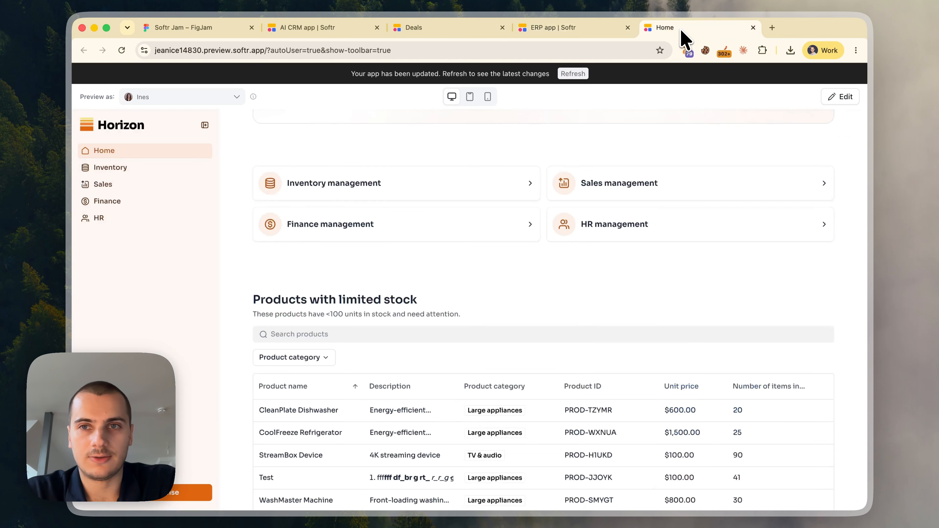
pyautogui.click(573, 74)
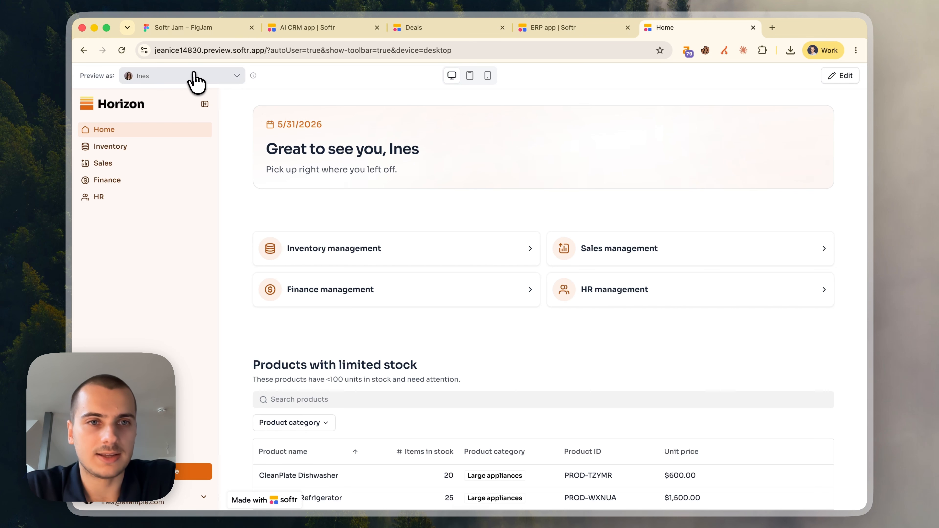
pyautogui.click(189, 76)
pyautogui.scroll(-5, 186, 185)
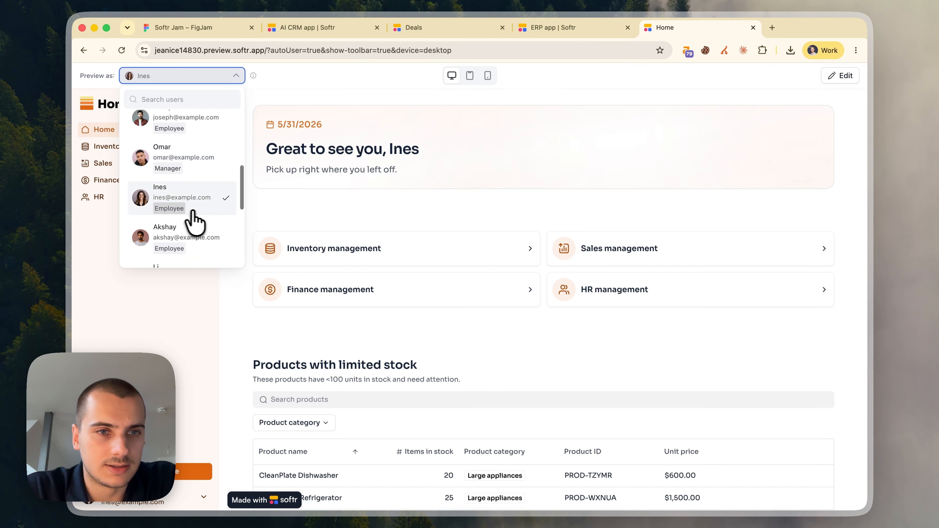
pyautogui.click(192, 163)
pyautogui.click(545, 338)
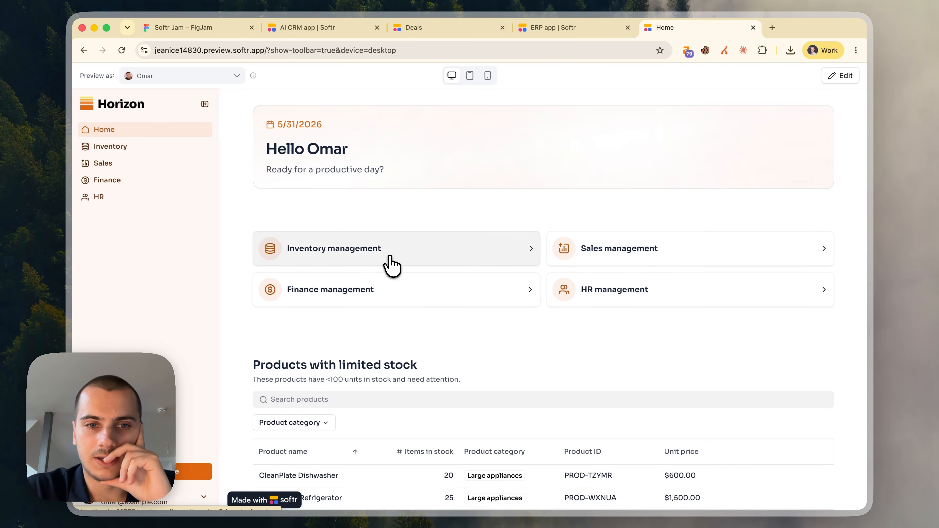
# Open the Inventory management page and view the product details and related orders of 4KSmart TV and BakeRight Oven
pyautogui.click(398, 261)
pyautogui.scroll(-3, 428, 370)
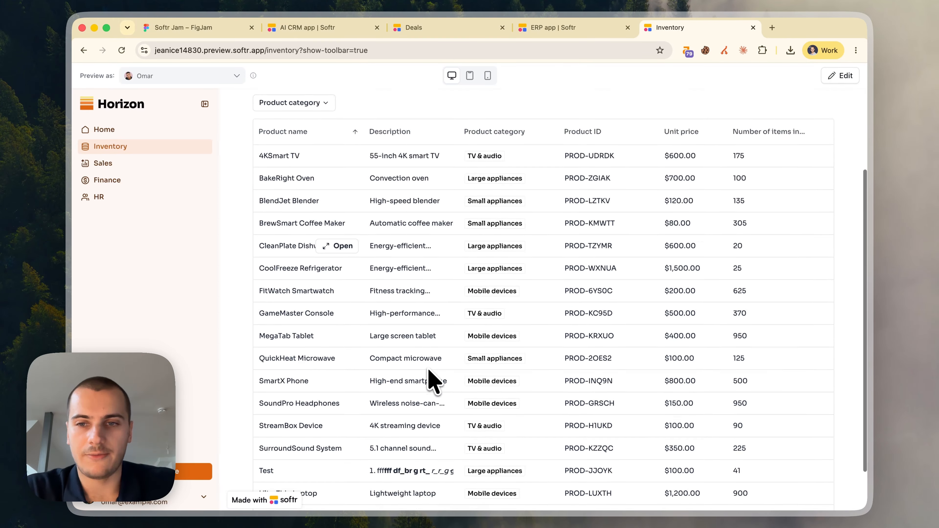
pyautogui.scroll(3, 428, 370)
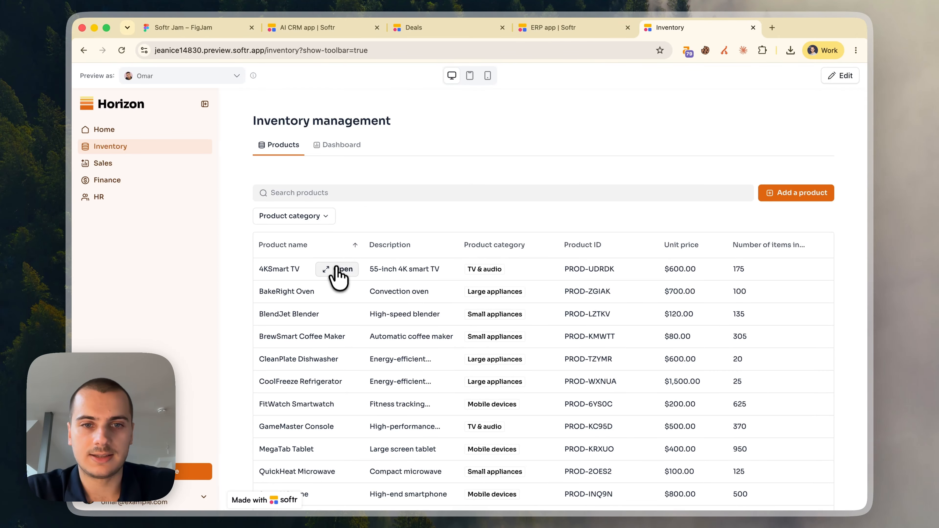
pyautogui.click(337, 270)
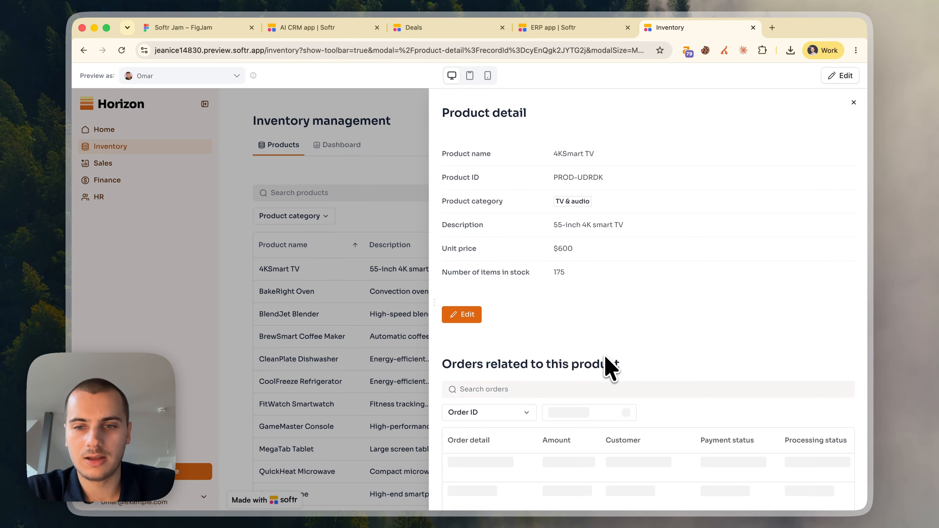
pyautogui.scroll(-1, 608, 366)
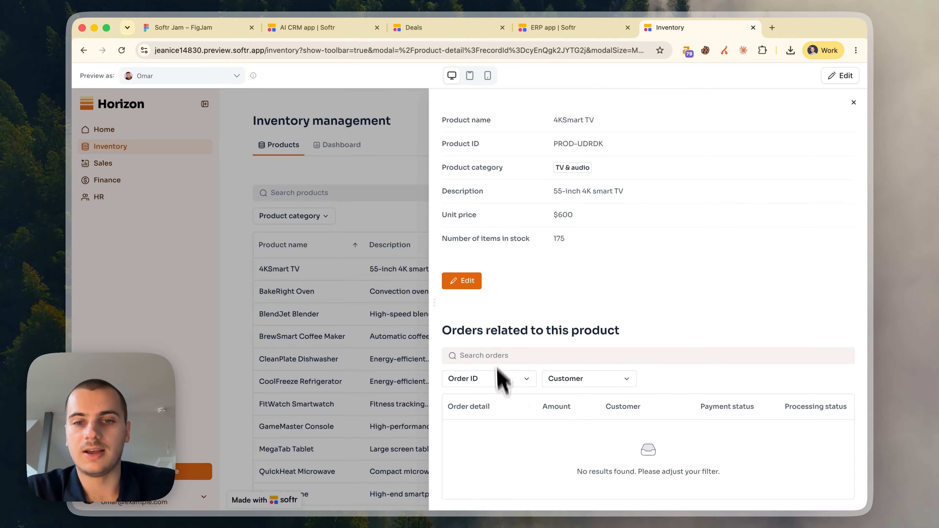
pyautogui.click(350, 293)
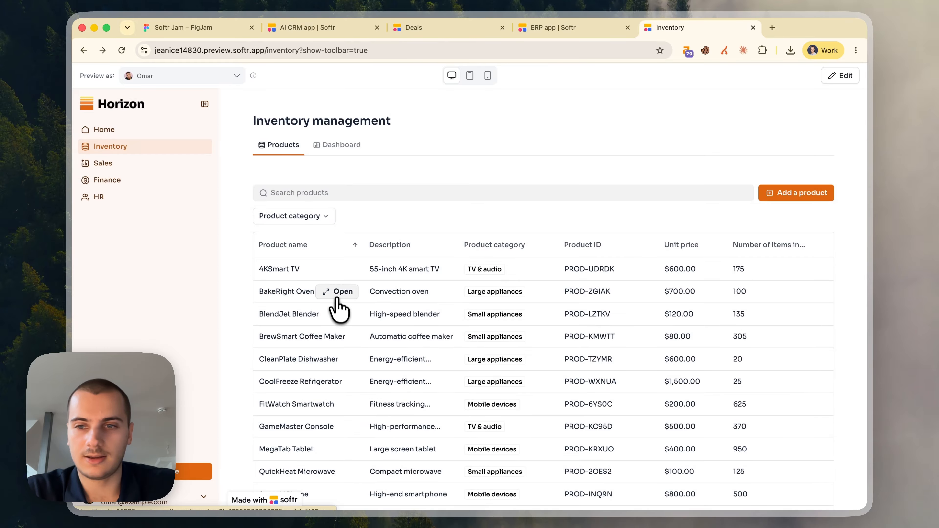
pyautogui.click(337, 292)
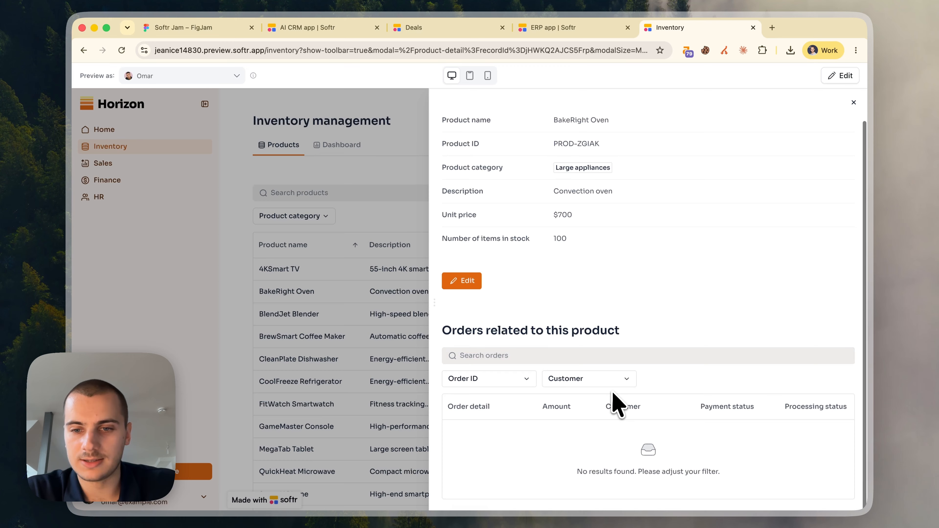
pyautogui.click(360, 309)
# Open the Orders section of the Sales page and review the order detail and customer detail of the second order
pyautogui.click(168, 163)
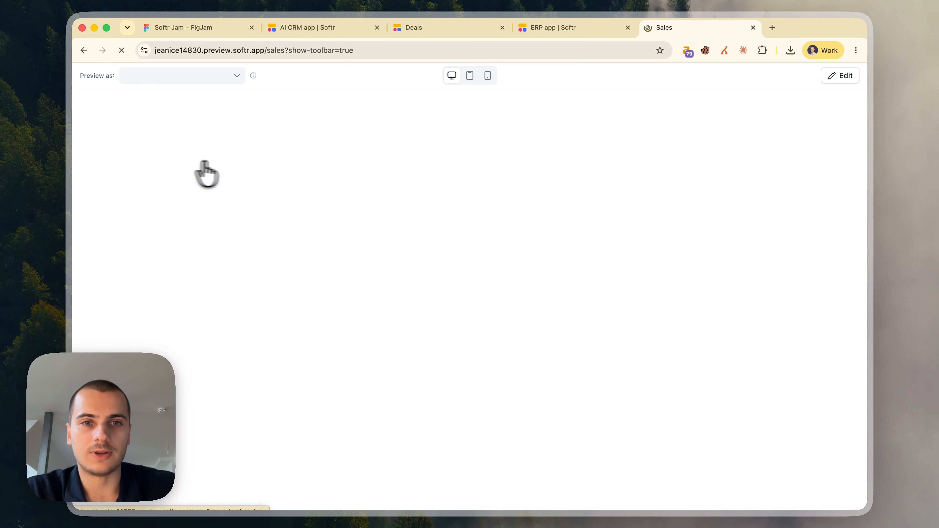
pyautogui.click(339, 145)
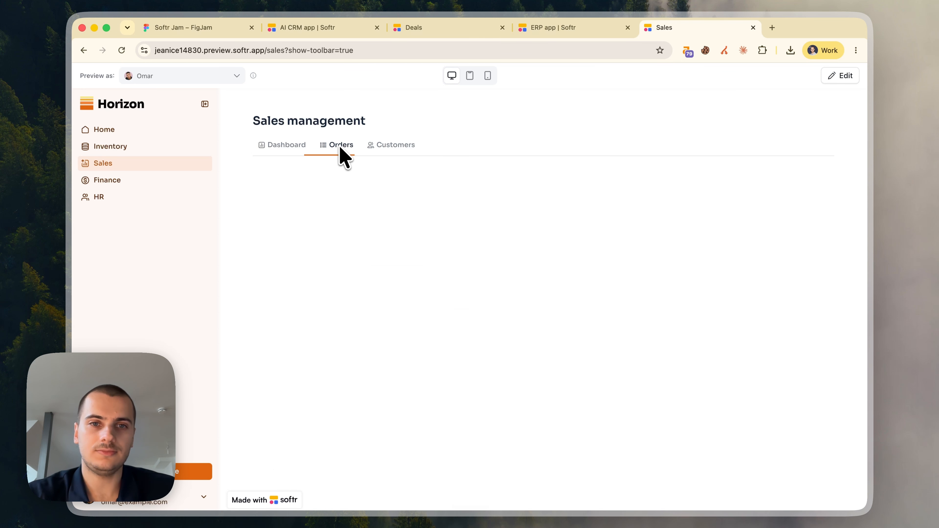
pyautogui.click(328, 306)
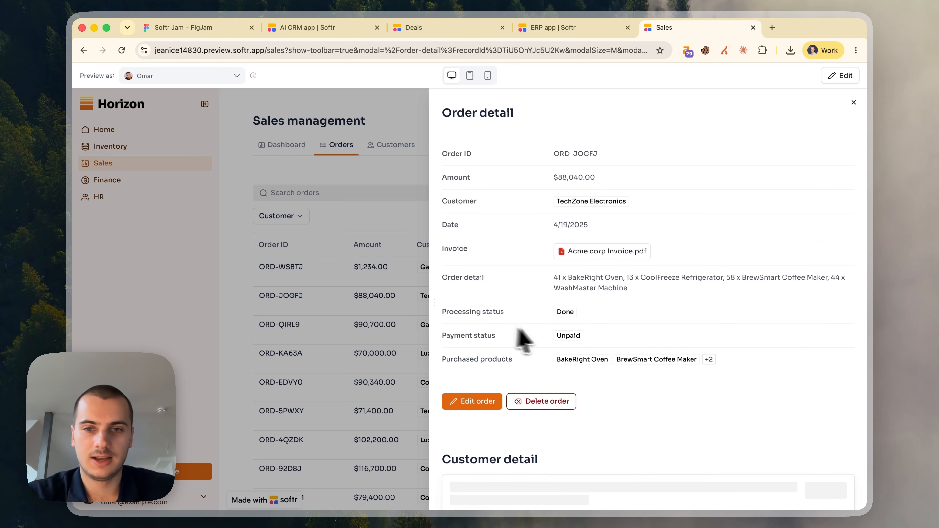
pyautogui.scroll(-2, 588, 361)
pyautogui.scroll(-1, 585, 351)
pyautogui.scroll(2, 584, 351)
pyautogui.click(364, 278)
# View the order detail of the fourth order in the list and return to the Orders section
pyautogui.scroll(-2, 364, 278)
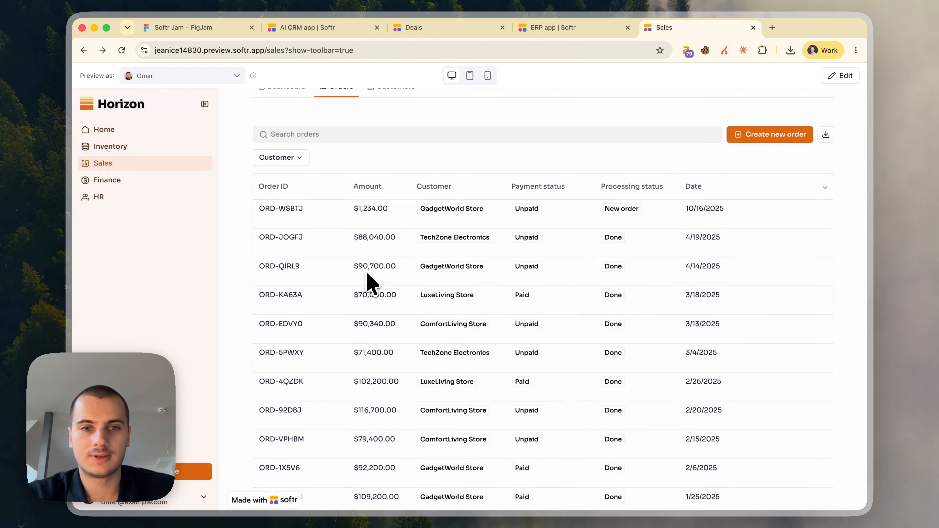
pyautogui.click(322, 285)
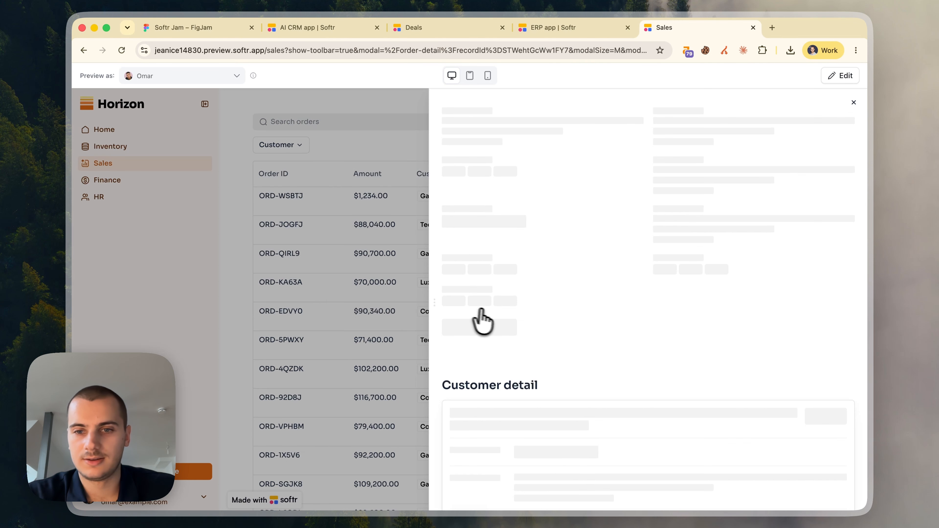
pyautogui.click(320, 269)
pyautogui.scroll(2, 337, 202)
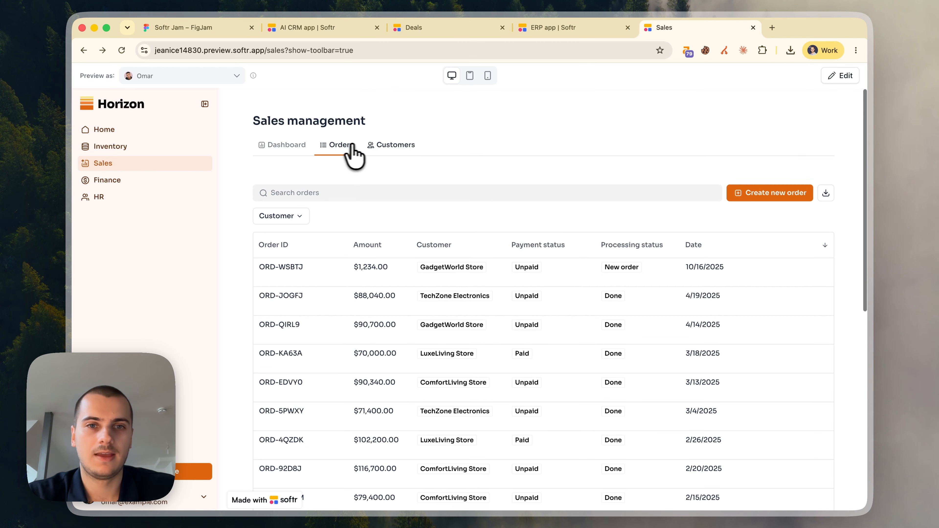
# Open the Customers section and review LuxeLiving Store's customer detail, including its related orders and monthly orders chart
pyautogui.click(395, 145)
pyautogui.scroll(-4, 463, 326)
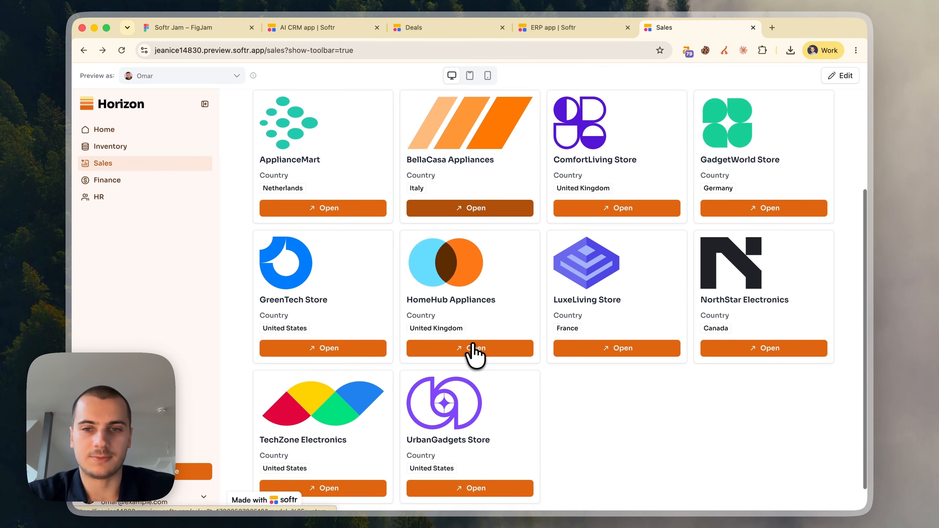
pyautogui.click(588, 347)
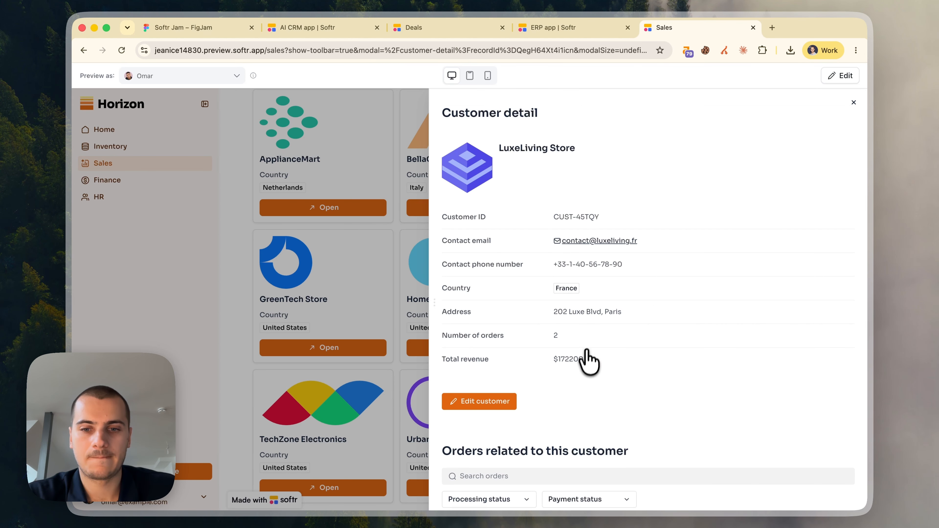
pyautogui.scroll(-3, 584, 370)
pyautogui.scroll(-5, 585, 381)
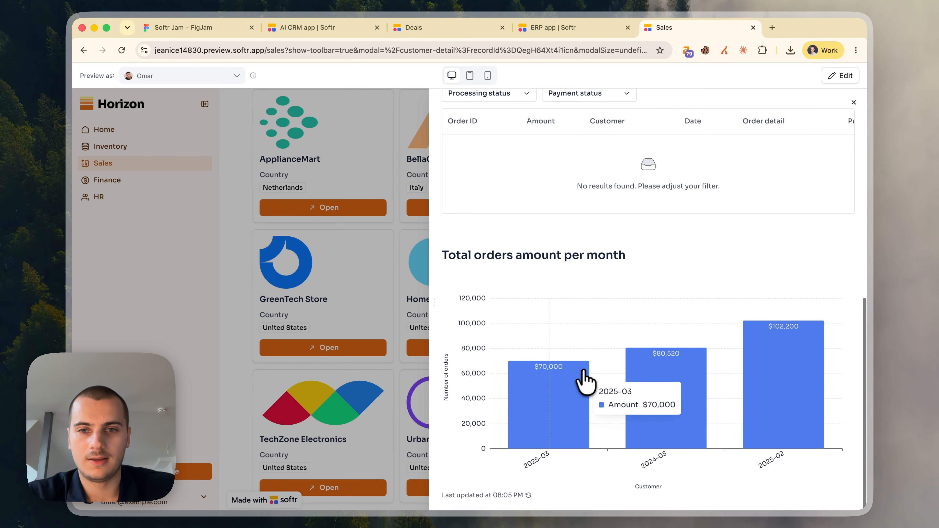
pyautogui.scroll(10, 591, 377)
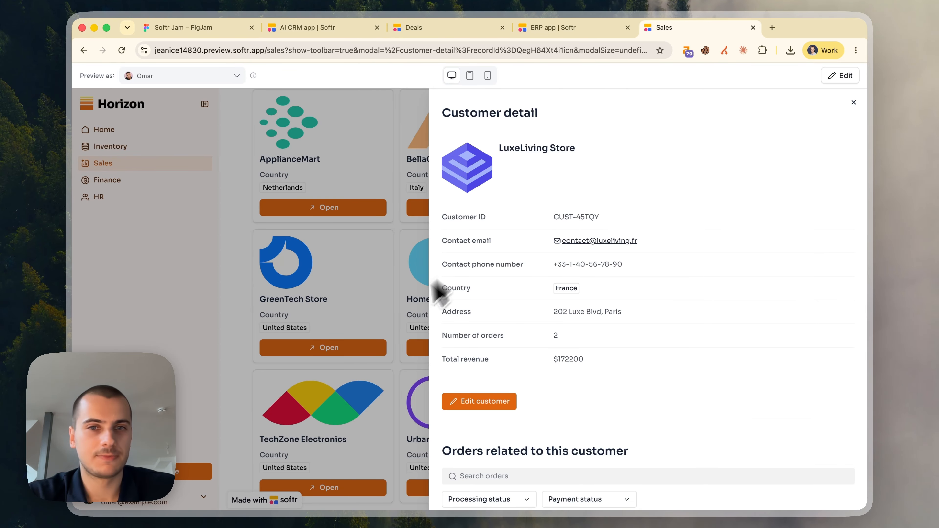
pyautogui.click(211, 272)
# Open the Employees section of the HR page, view the detail of the HR team's employee, and look through the employee list
pyautogui.click(143, 197)
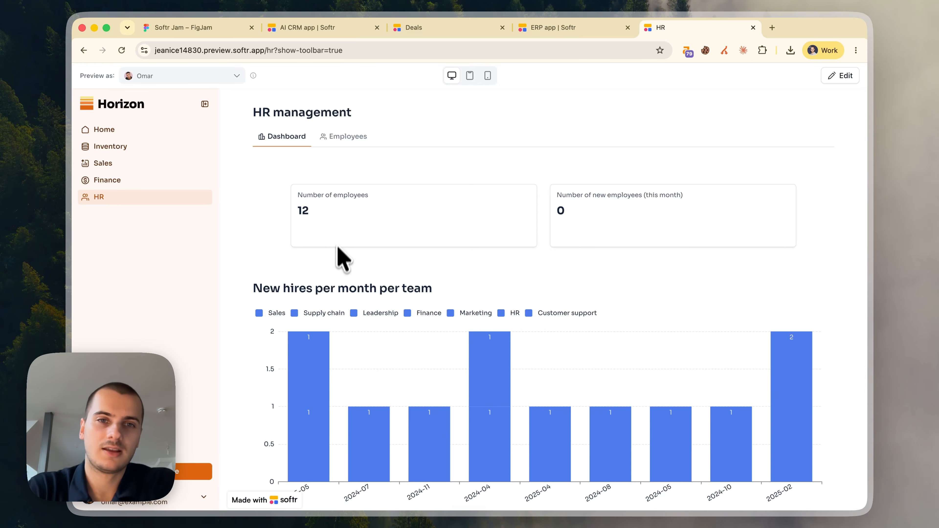
pyautogui.click(346, 138)
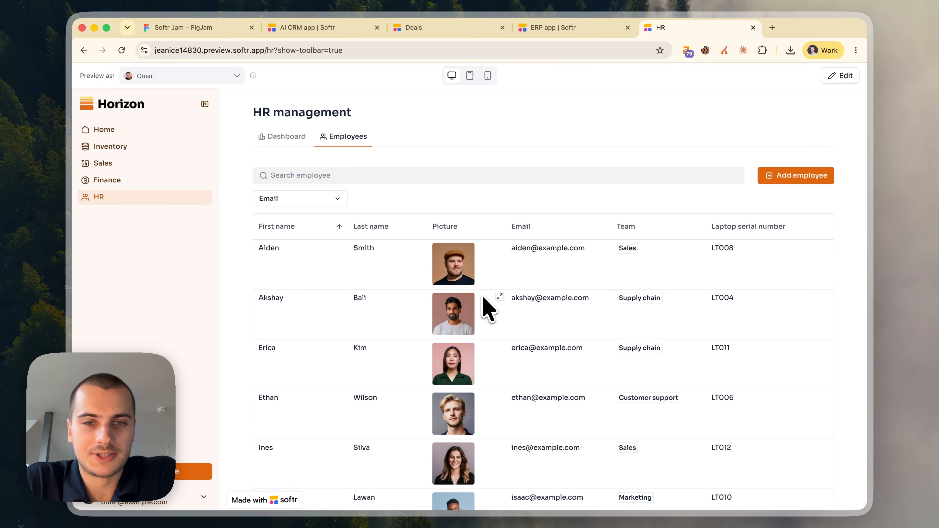
pyautogui.scroll(-5, 487, 308)
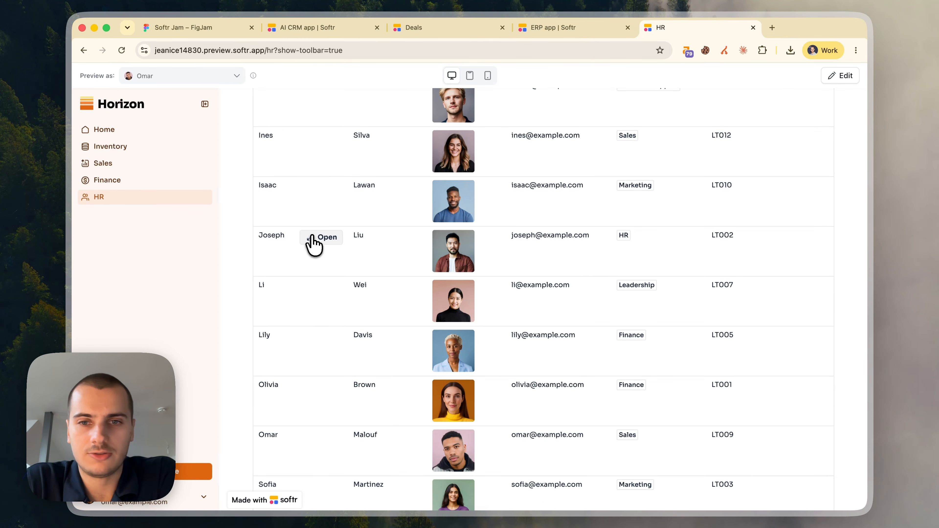
pyautogui.click(314, 243)
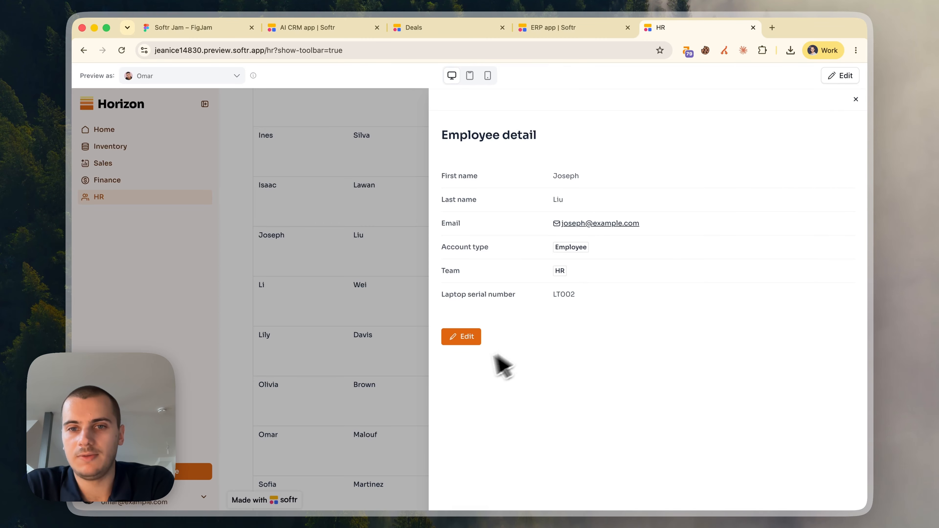
pyautogui.click(325, 246)
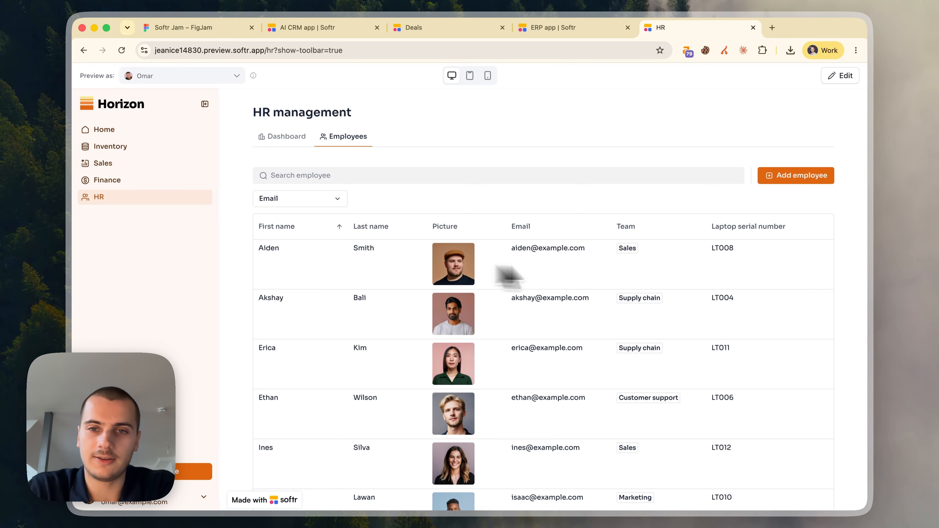
pyautogui.scroll(-5, 562, 300)
pyautogui.scroll(5, 562, 300)
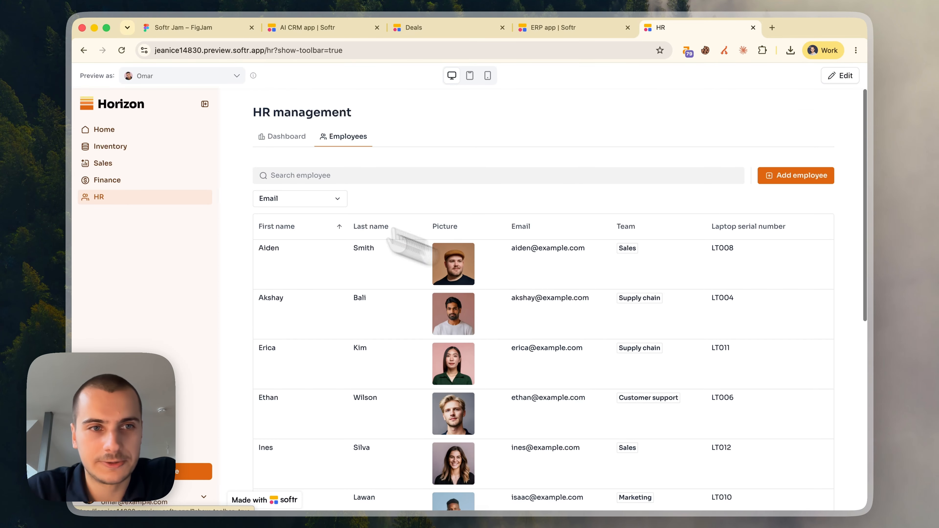
# Return to the preview's Home page, and switch to the FigJam board to highlight the Utility pages box
pyautogui.click(115, 130)
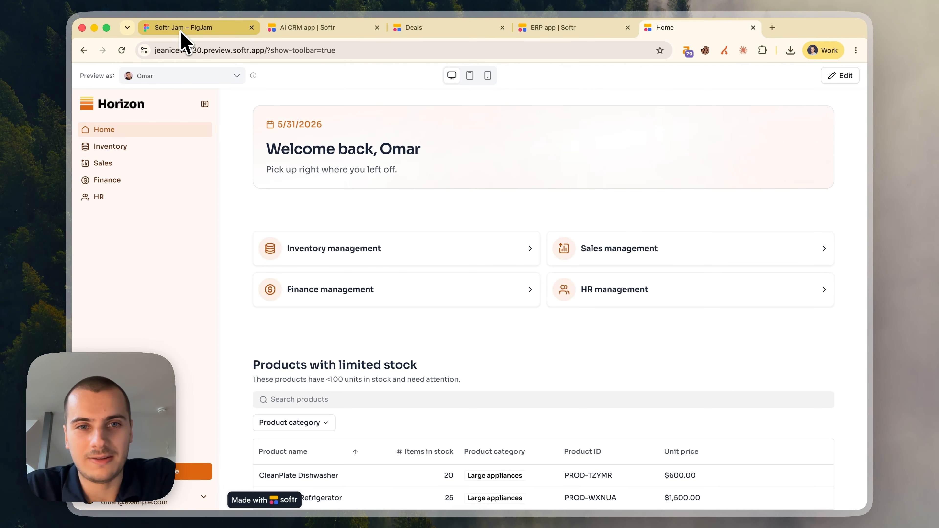
pyautogui.click(182, 33)
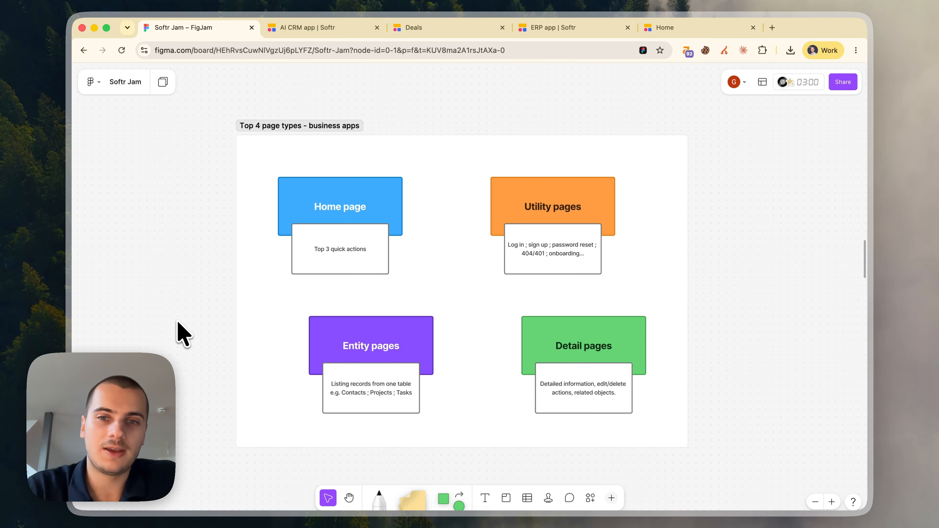
pyautogui.click(518, 209)
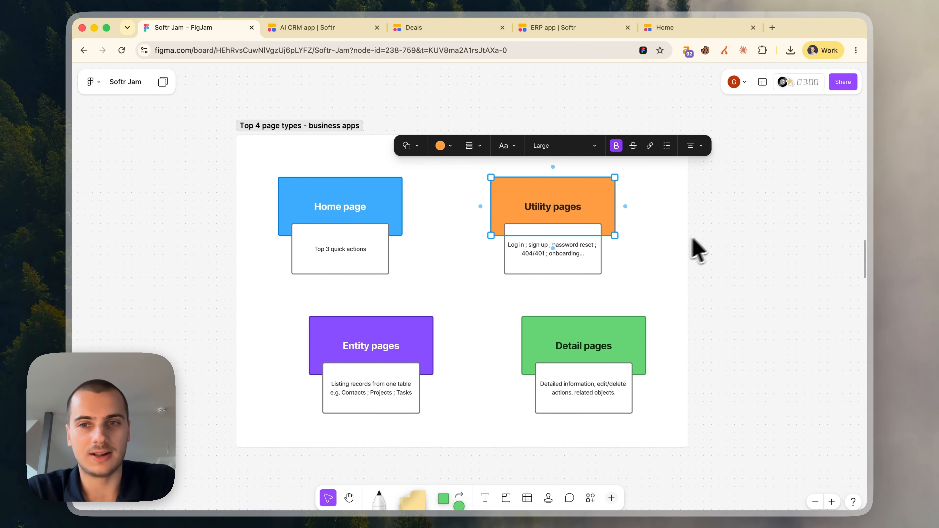
# Deselect the Utility pages box, switch to the AI CRM app in Softr and open the AI co-builder chat
pyautogui.click(726, 229)
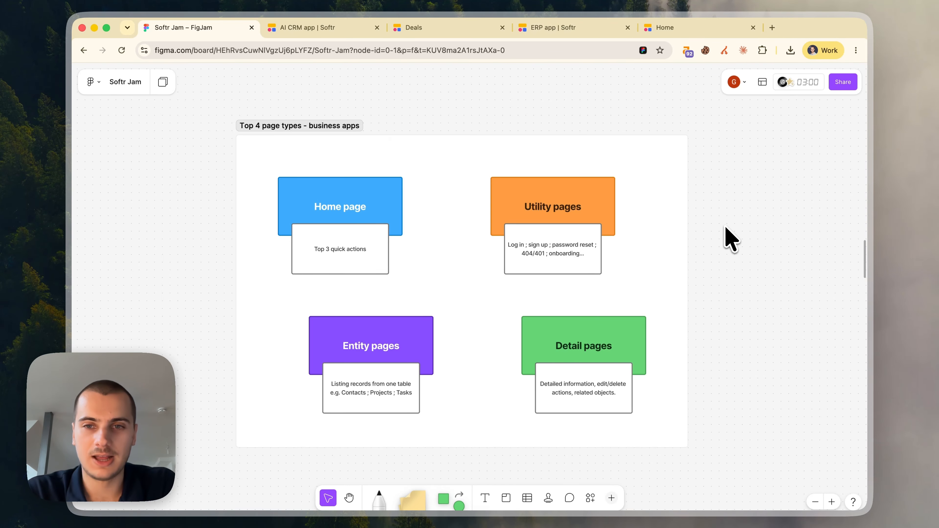
pyautogui.scroll(-1, 726, 228)
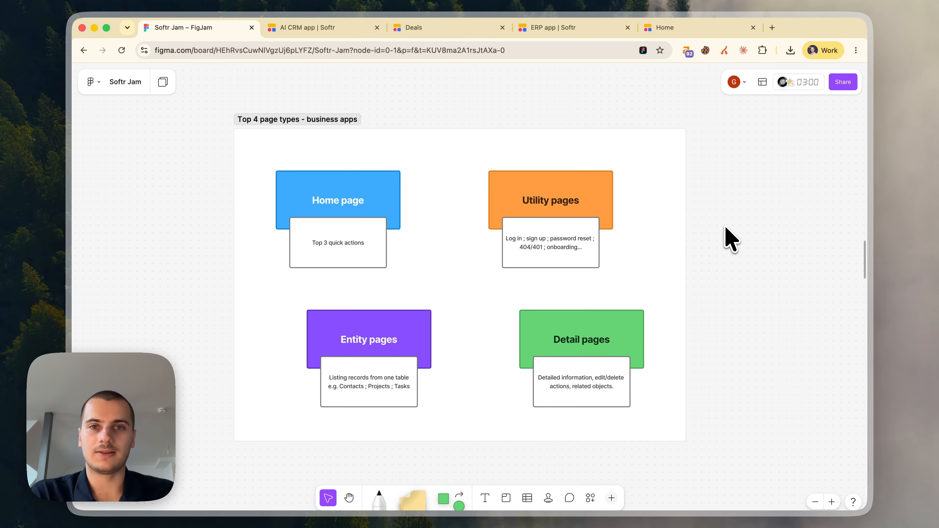
pyautogui.click(305, 28)
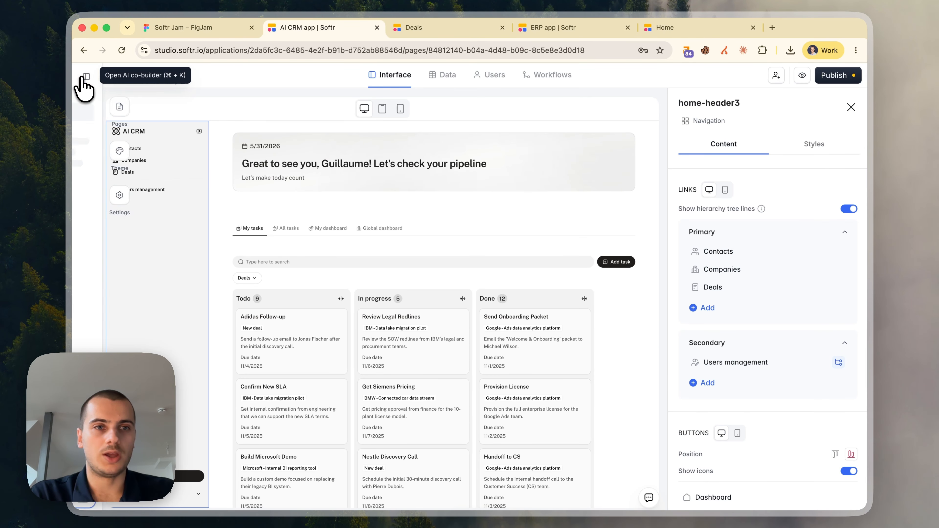
pyautogui.click(83, 78)
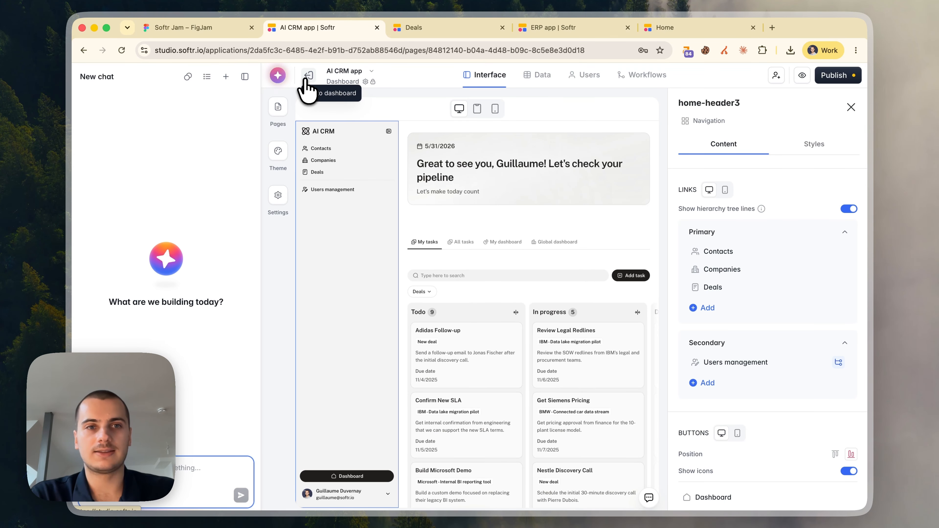
# Go to the Softr dashboard and draft the app prompt "i want a crm that ..." without submitting it
pyautogui.click(306, 79)
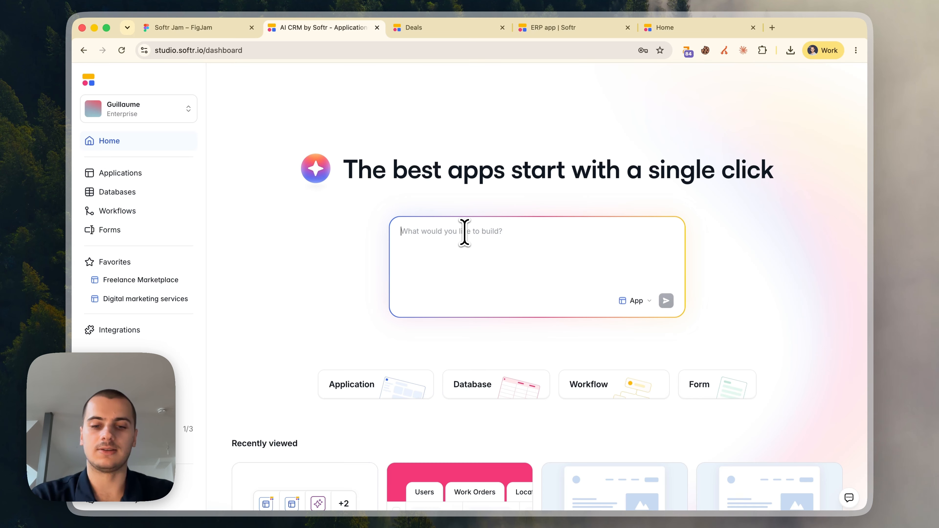
pyautogui.write('i want a crm that ...')
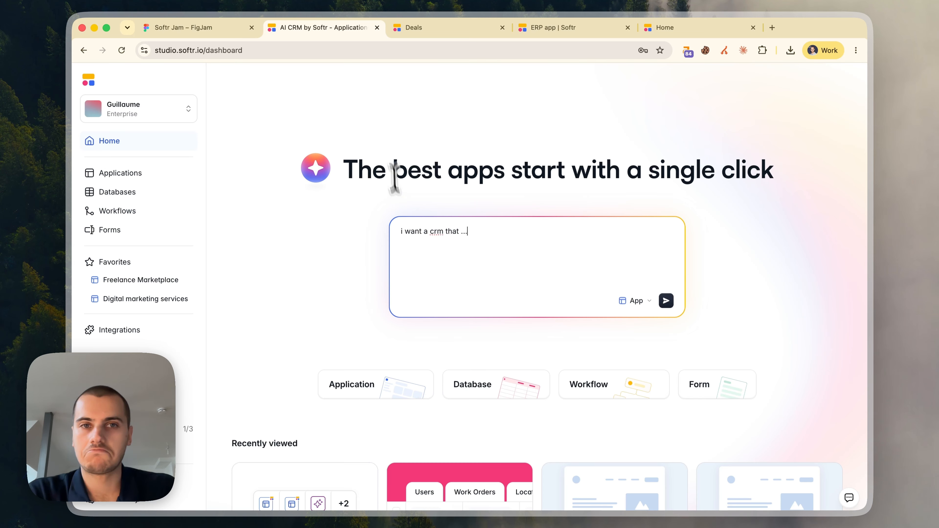
# Compare the FigJam board of the top 4 page types with the drafted Softr prompt, ending on the board
pyautogui.click(199, 29)
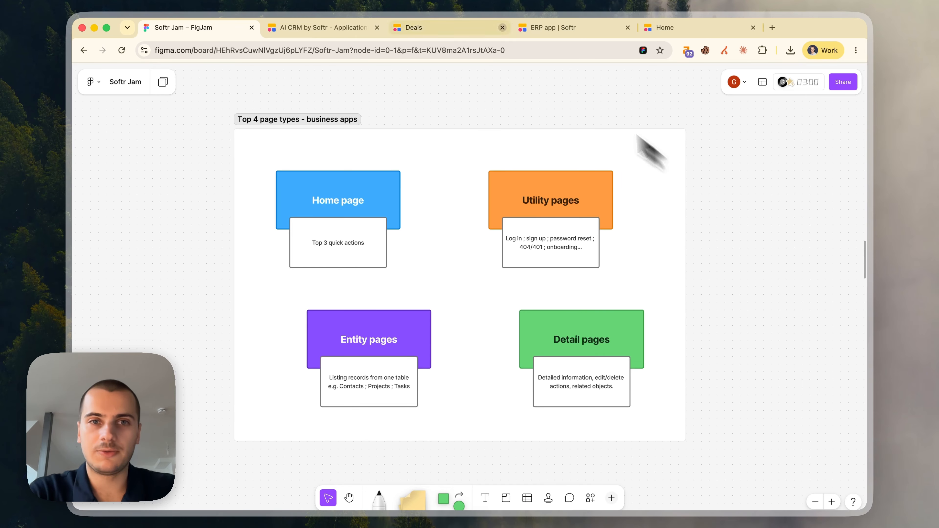
pyautogui.click(321, 28)
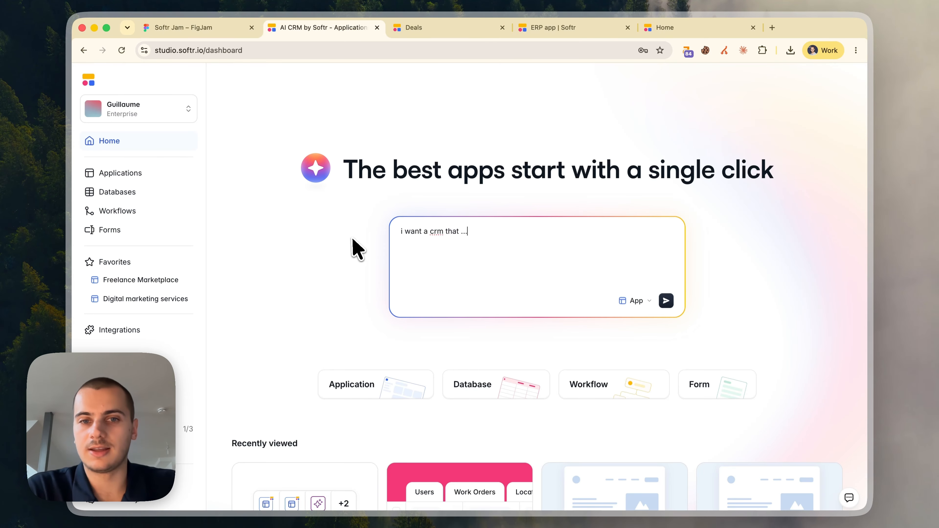
pyautogui.click(177, 30)
pyautogui.hscroll(-1, 740, 292)
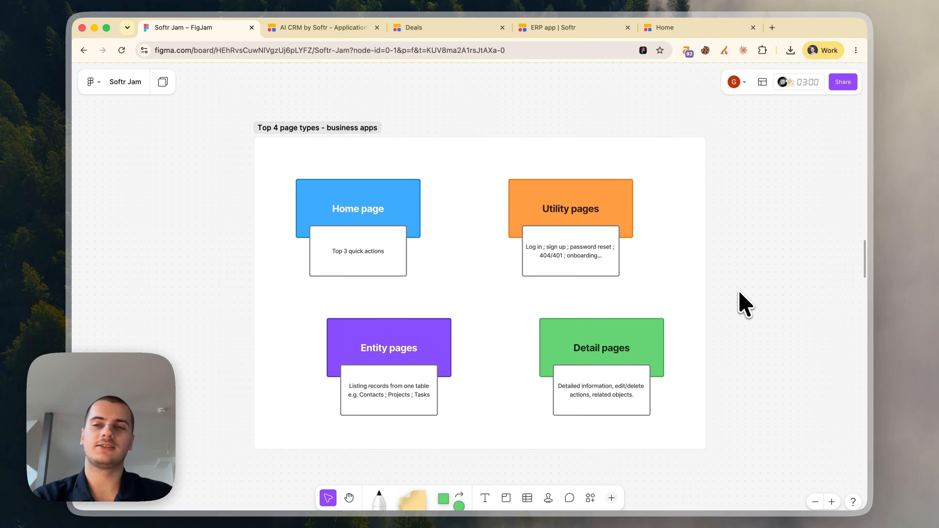